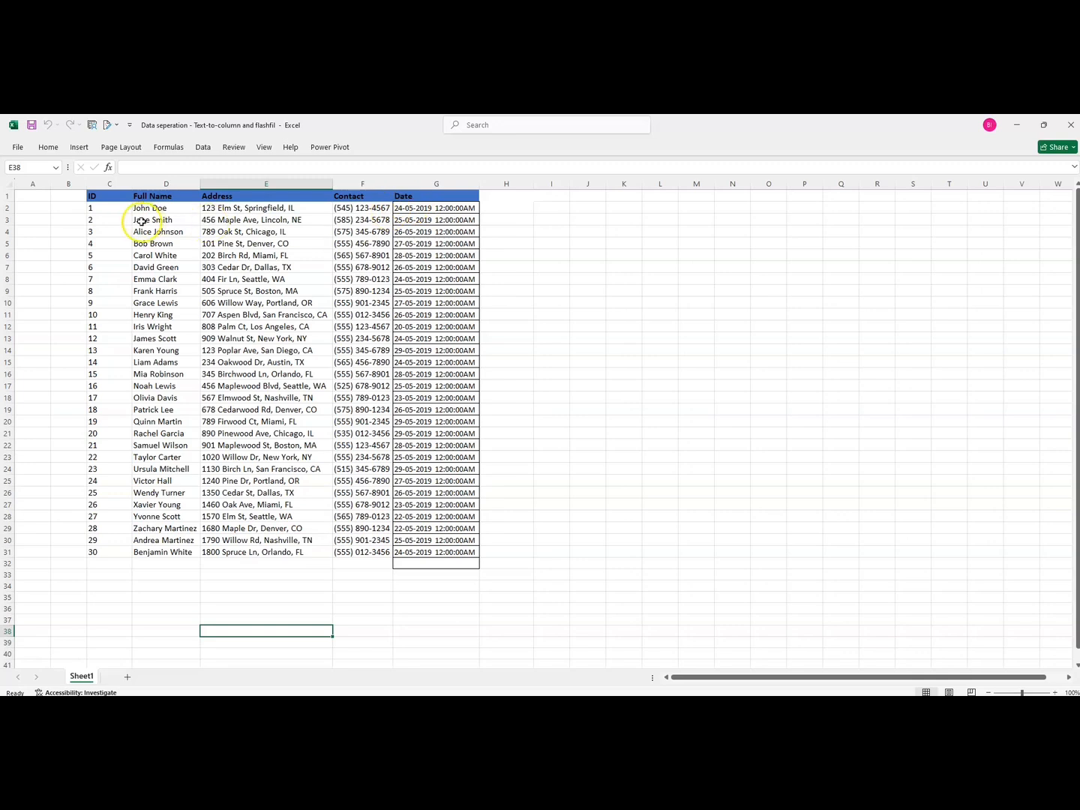
Select the Full Name column and open the Text to Columns wizard
left_click(154, 183)
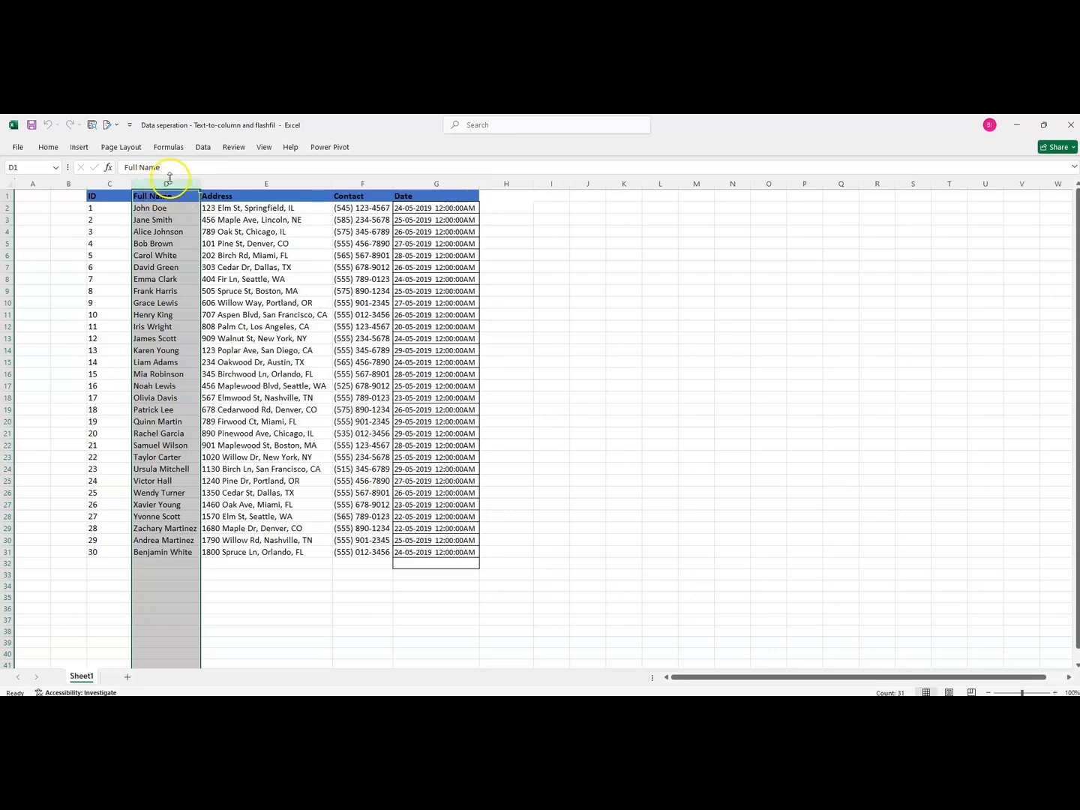
left_click(203, 149)
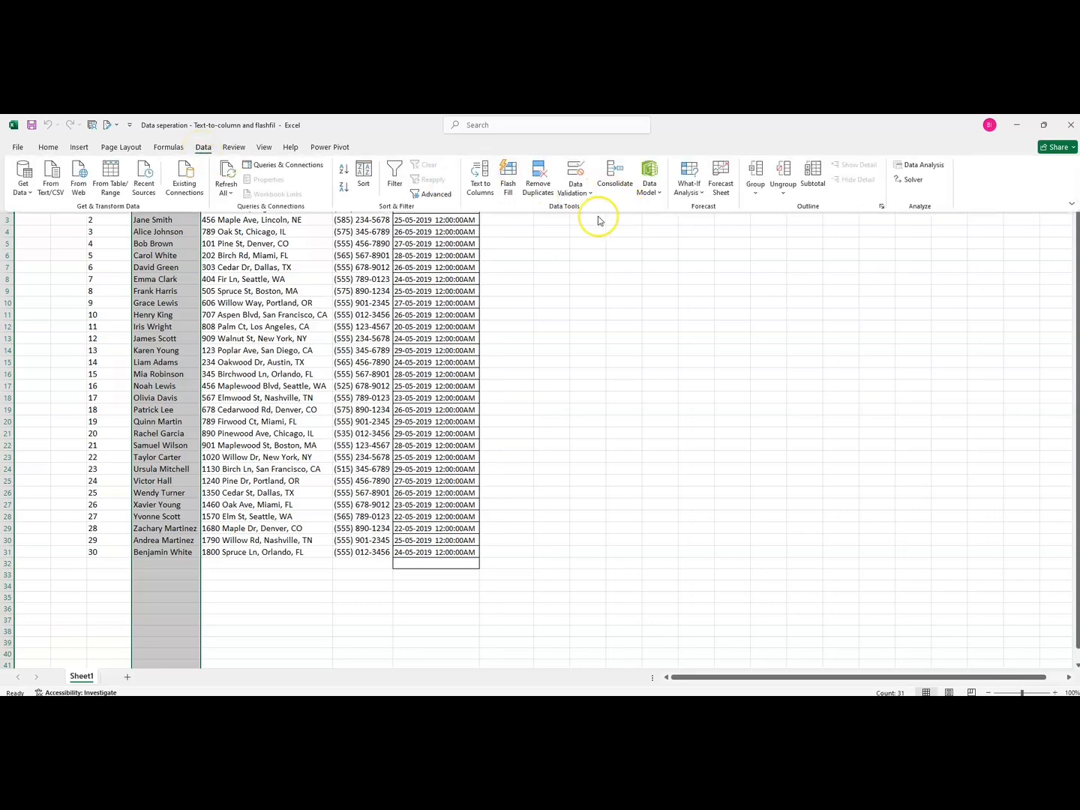
left_click(477, 176)
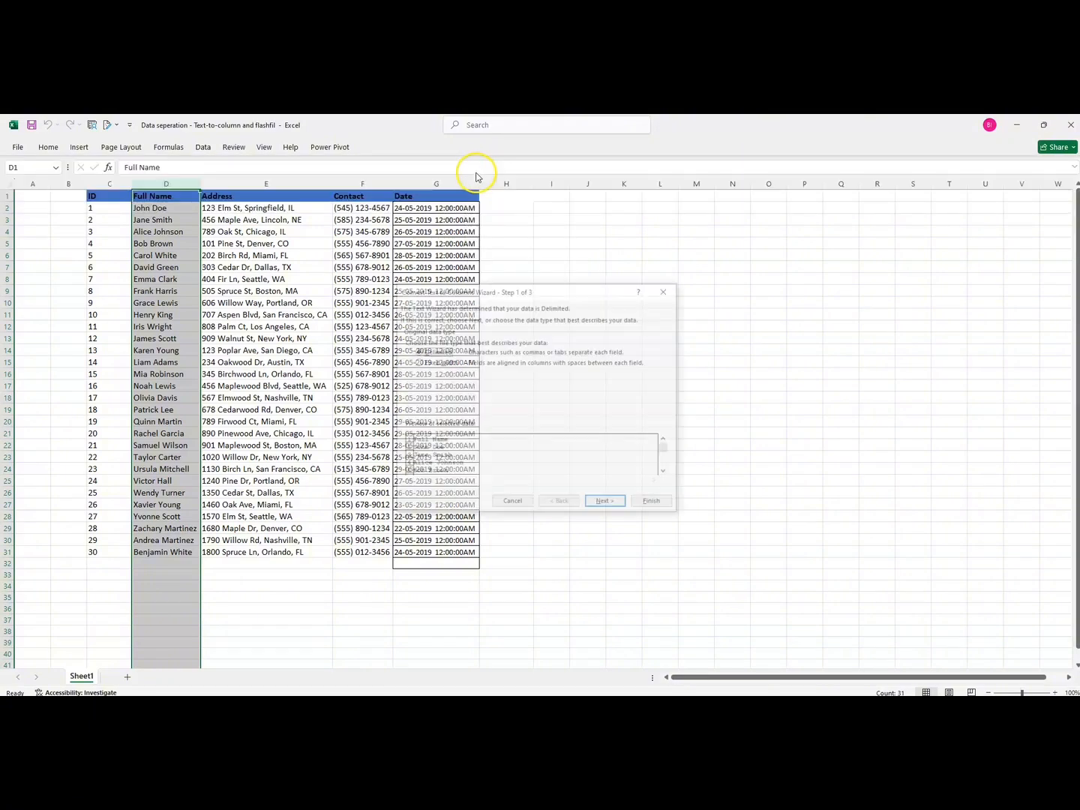
left_click(666, 290)
left_click(203, 148)
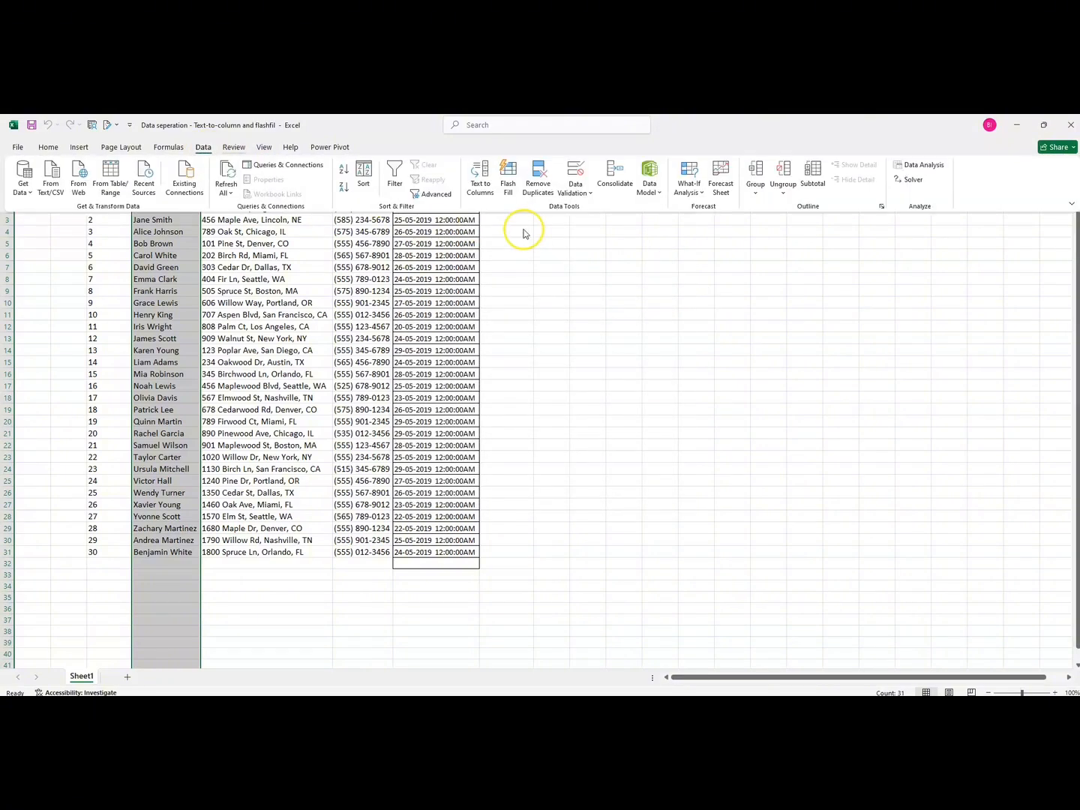
left_click(477, 181)
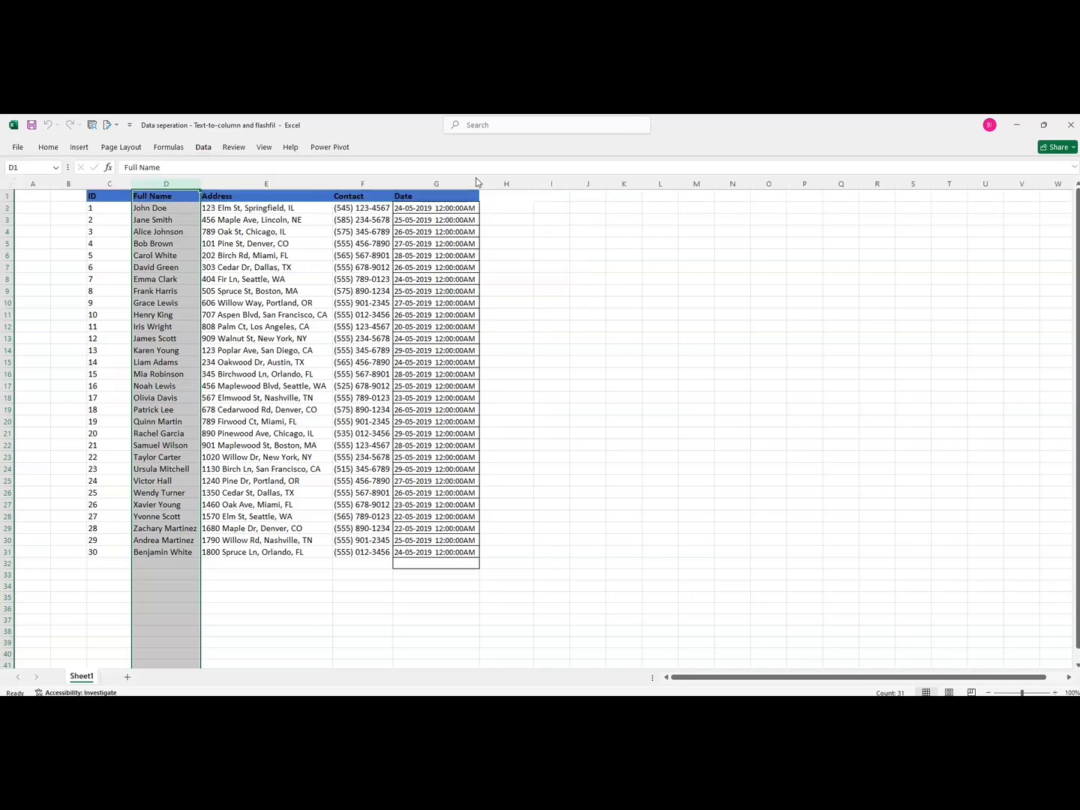
left_click_drag(491, 291, 482, 259)
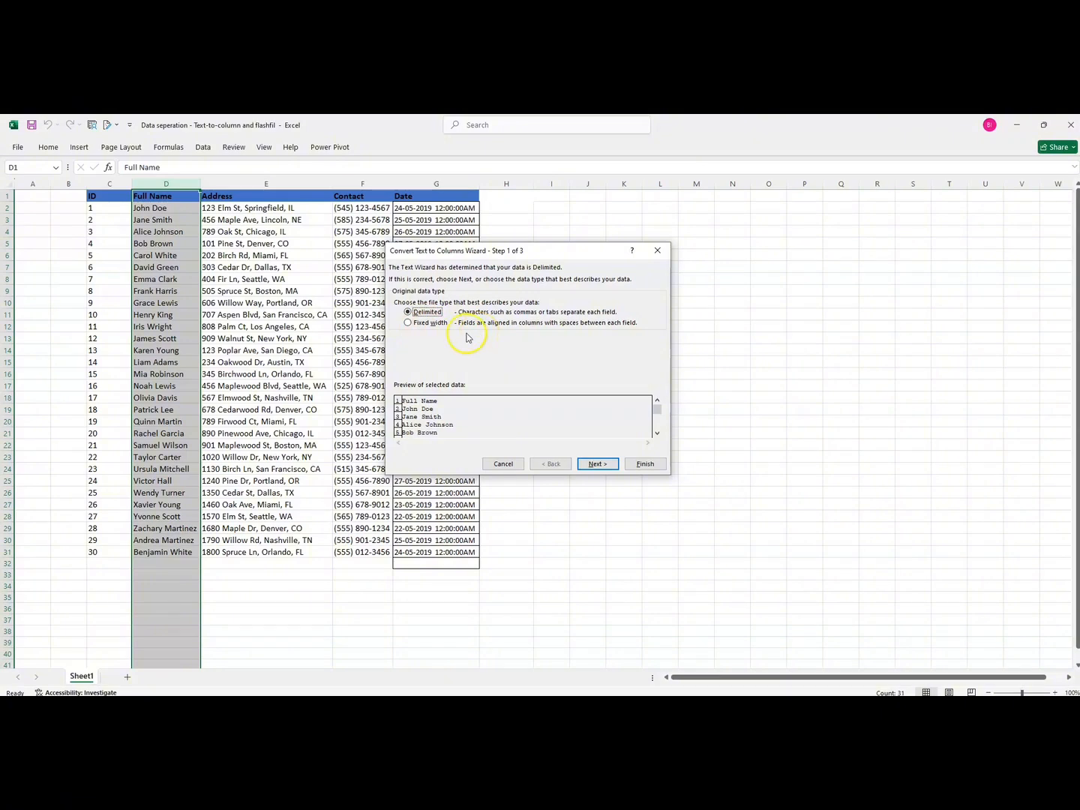
Split the Full Name column on spaces, treating consecutive delimiters as one with Text format, replacing adjacent data, then undo the split
left_click(590, 466)
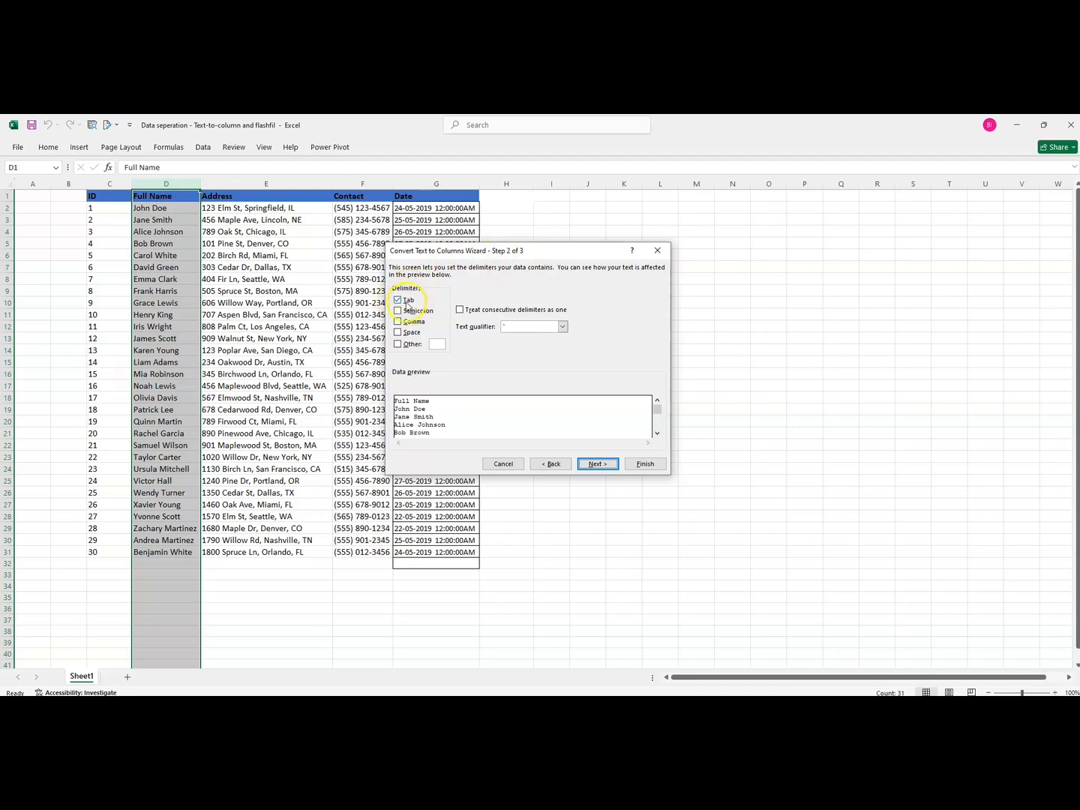
left_click(398, 333)
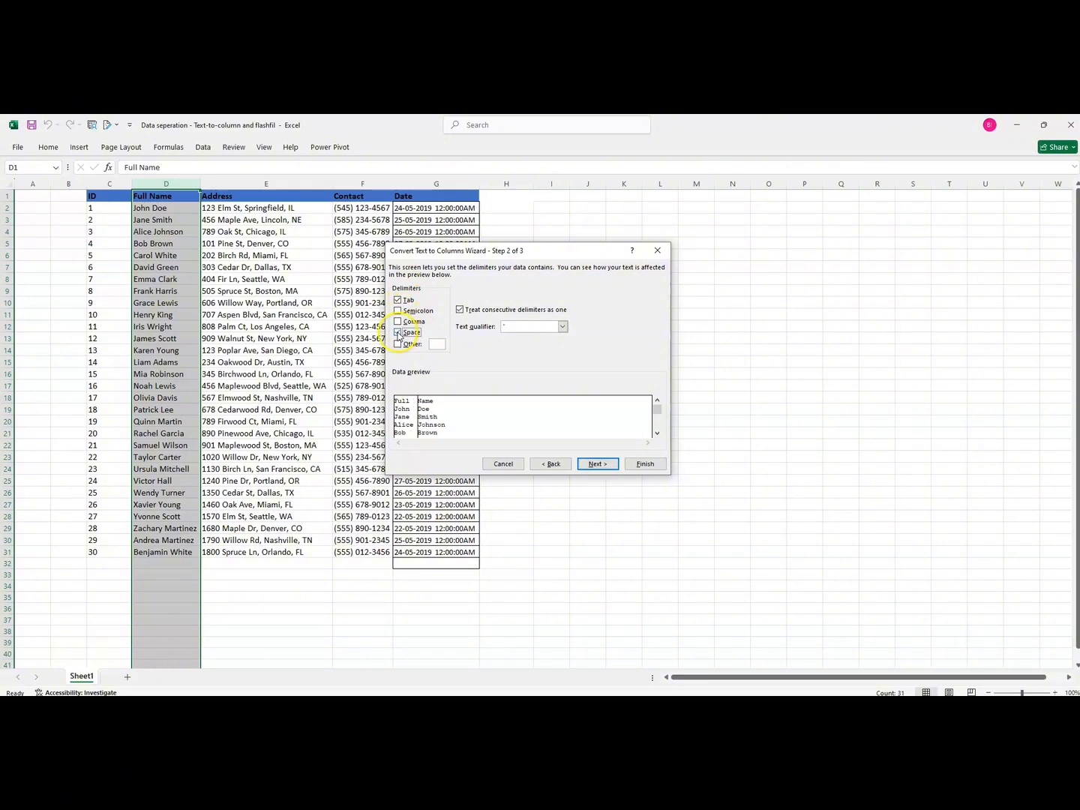
left_click(460, 310)
left_click(594, 465)
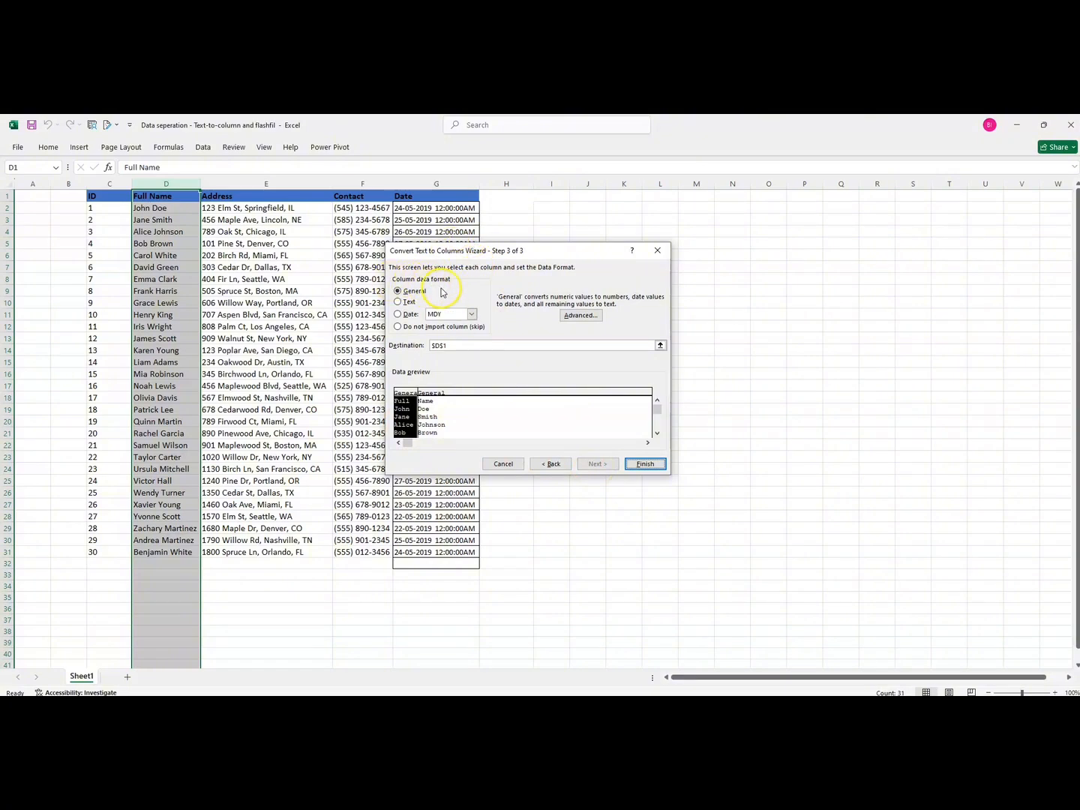
left_click(399, 301)
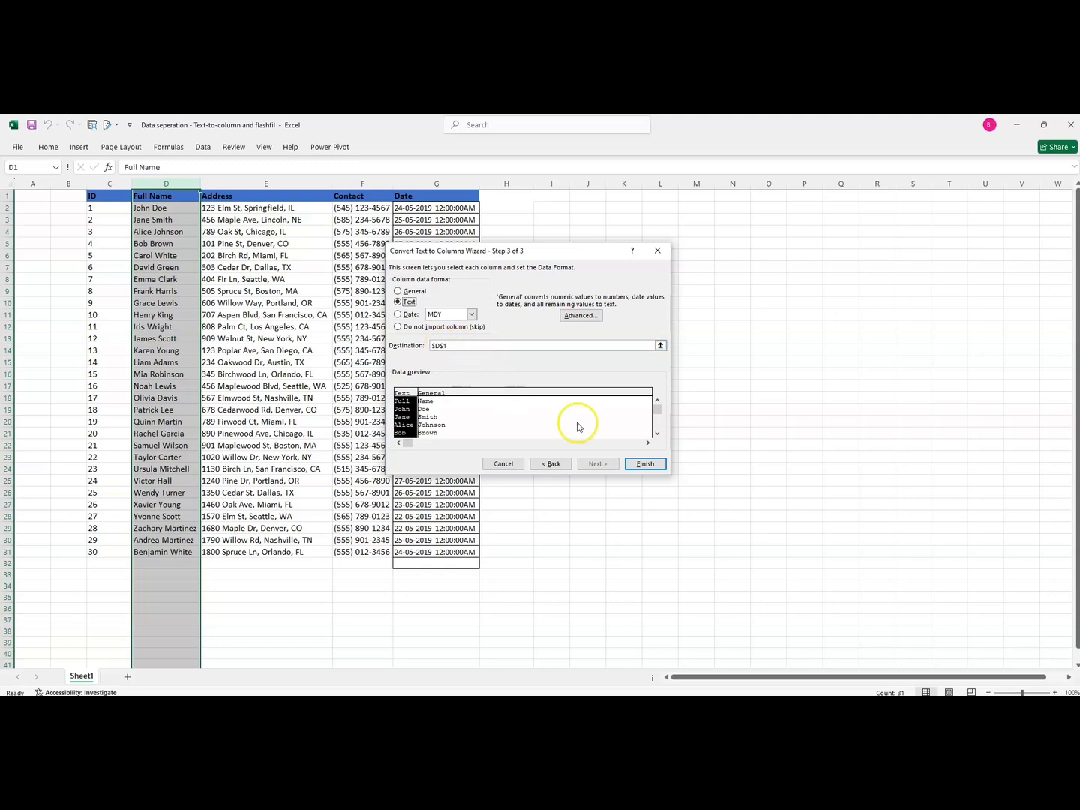
left_click(638, 464)
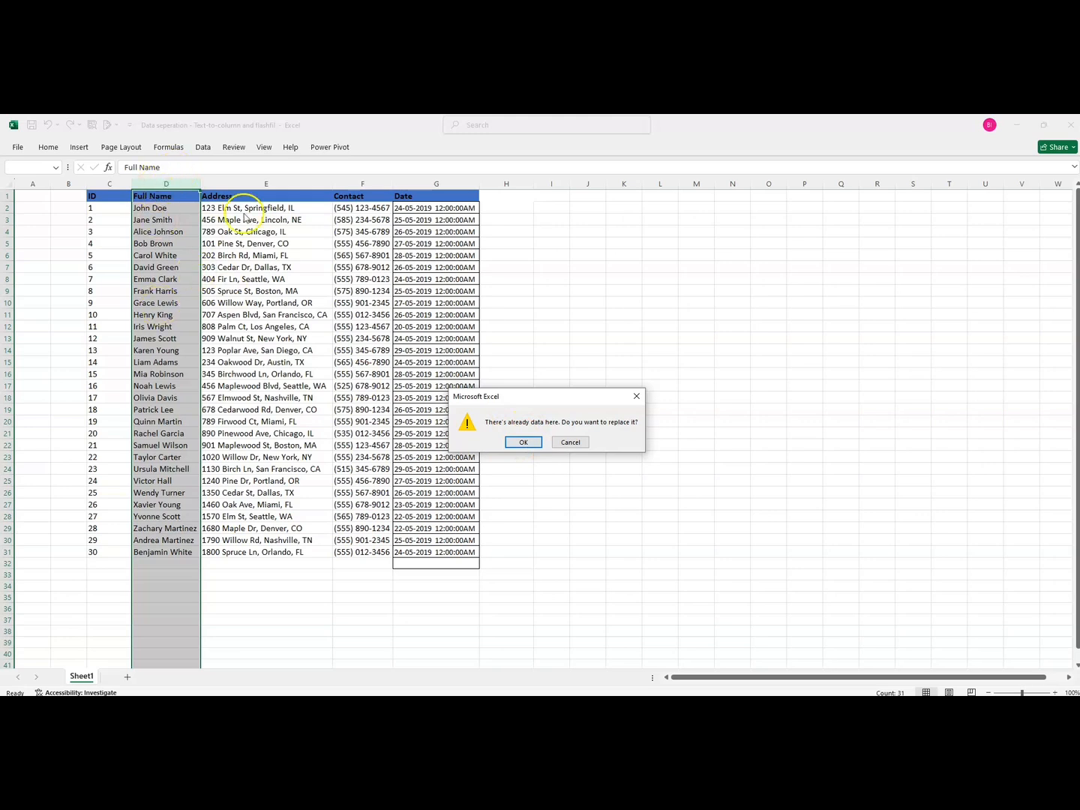
left_click(523, 442)
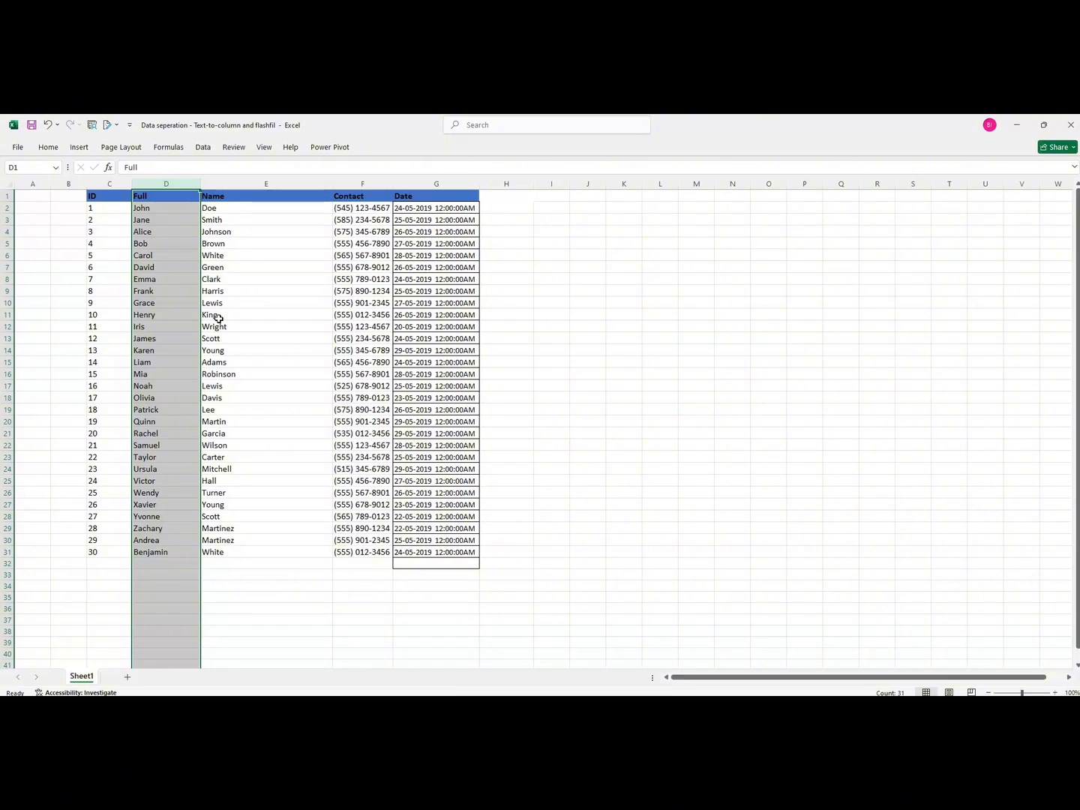
key("ctrl+z")
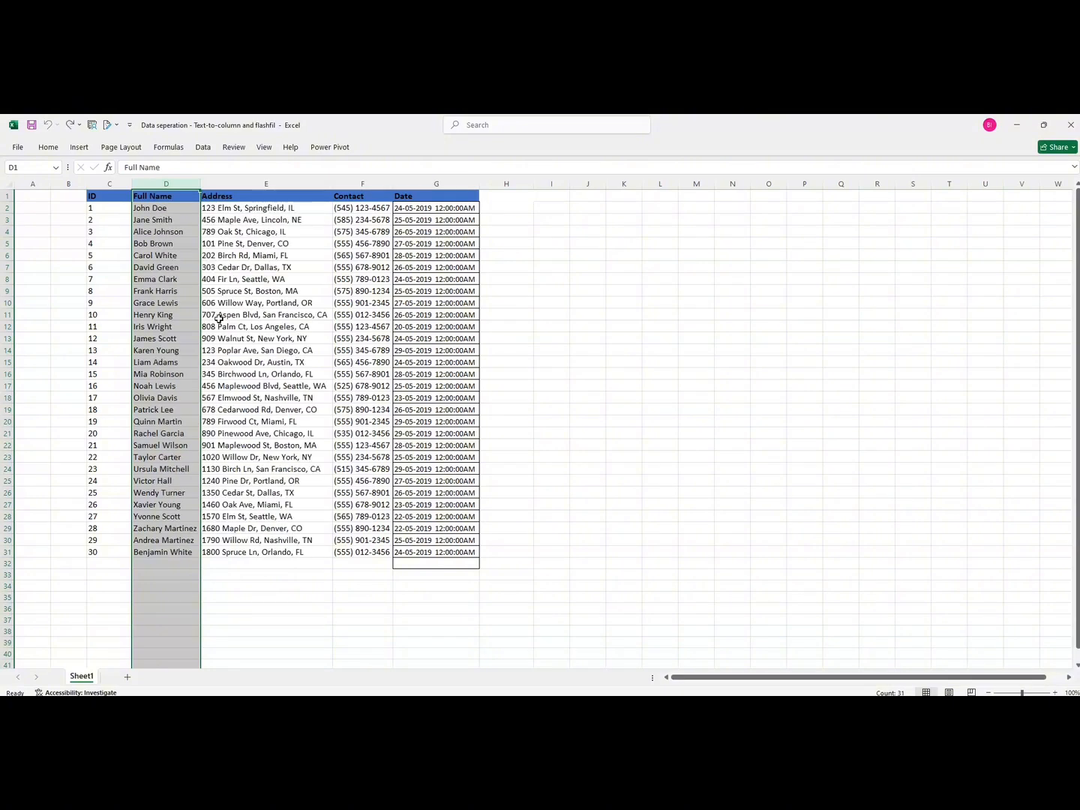
Insert two blank columns directly after the Full Name column
left_click(222, 183)
right_click(224, 185)
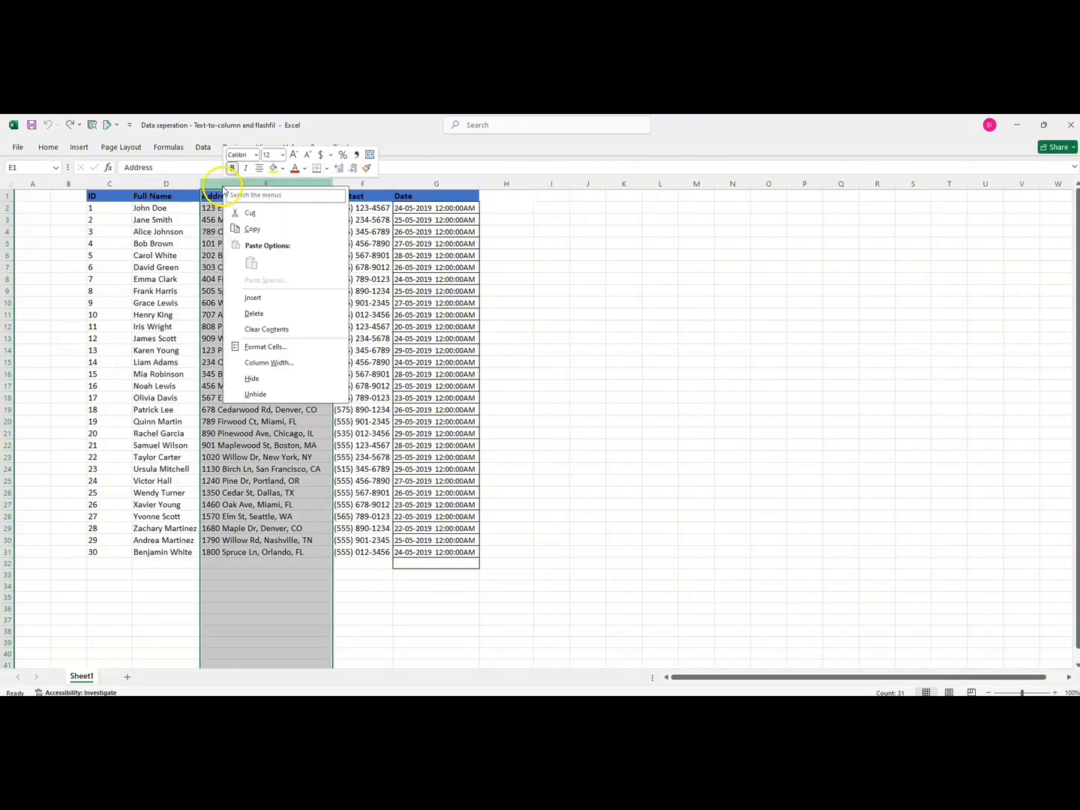
left_click(273, 300)
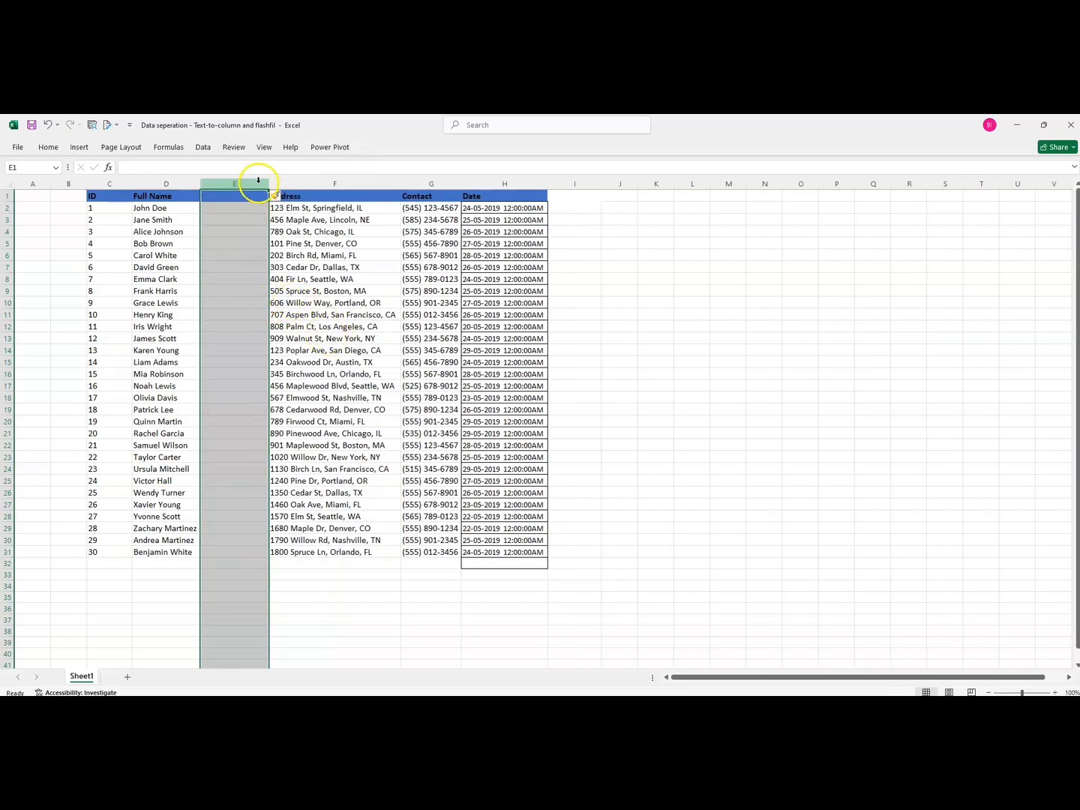
right_click(257, 184)
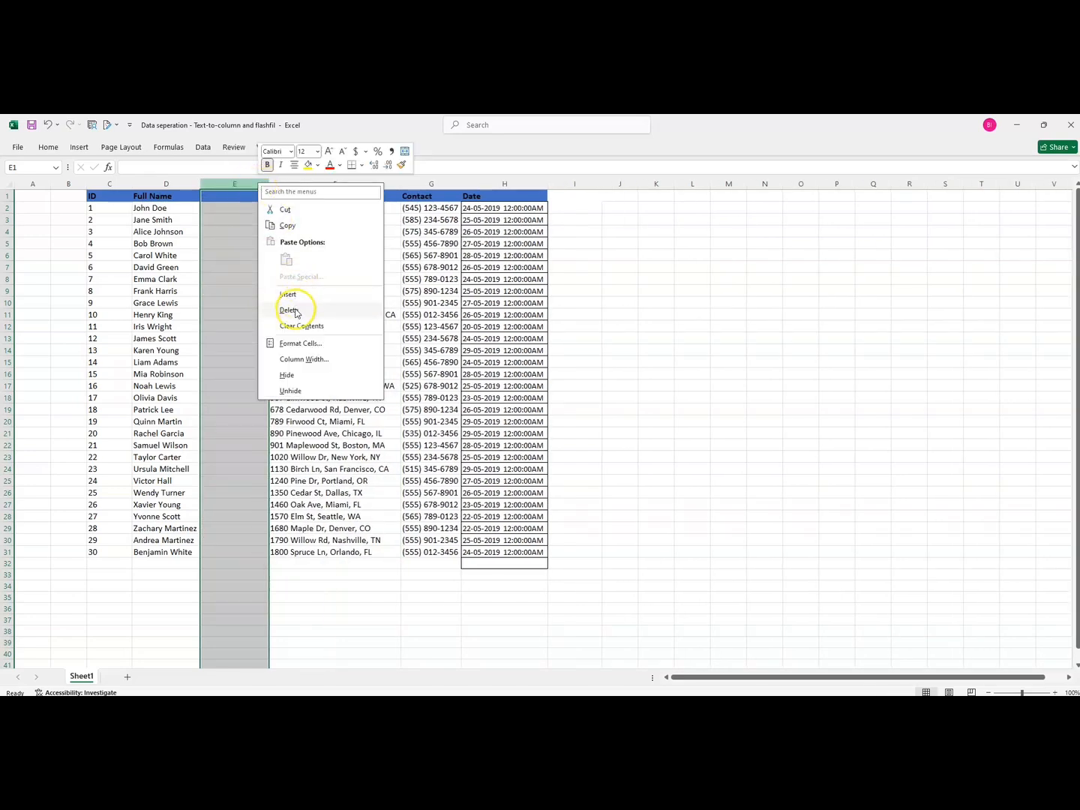
left_click(288, 293)
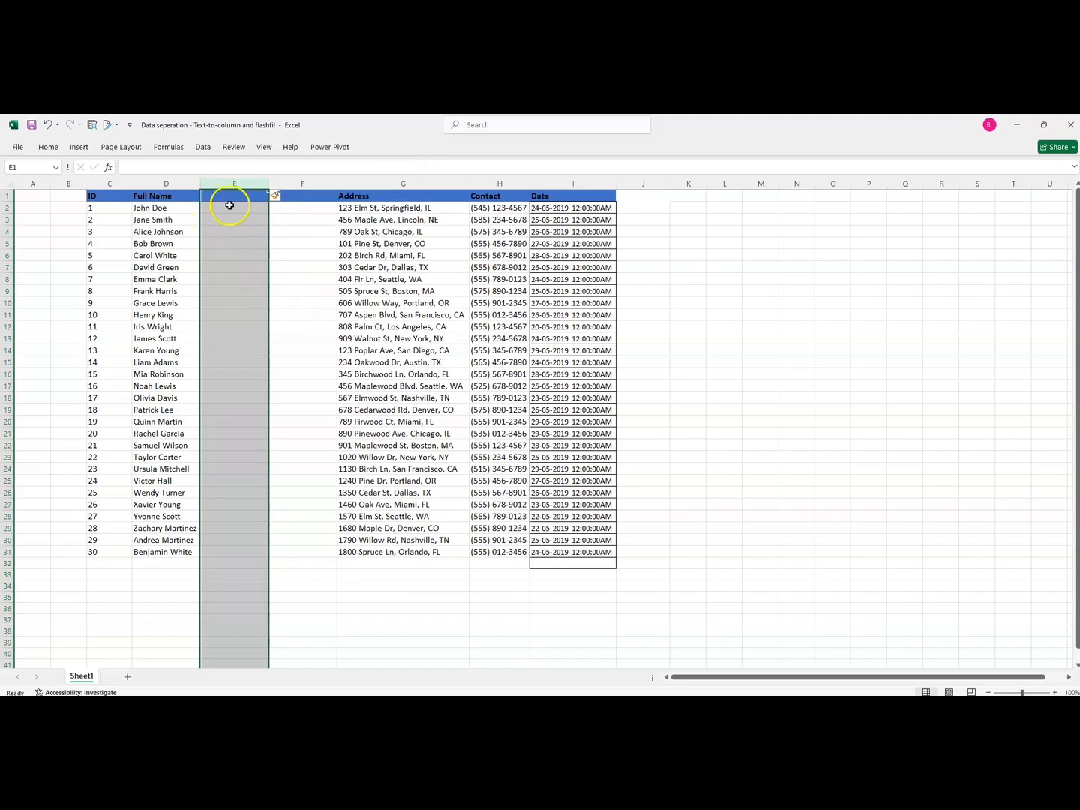
Split the Full Name column on spaces into the new blank columns, setting the destination to $E$1 and replacing existing data
left_click(163, 184)
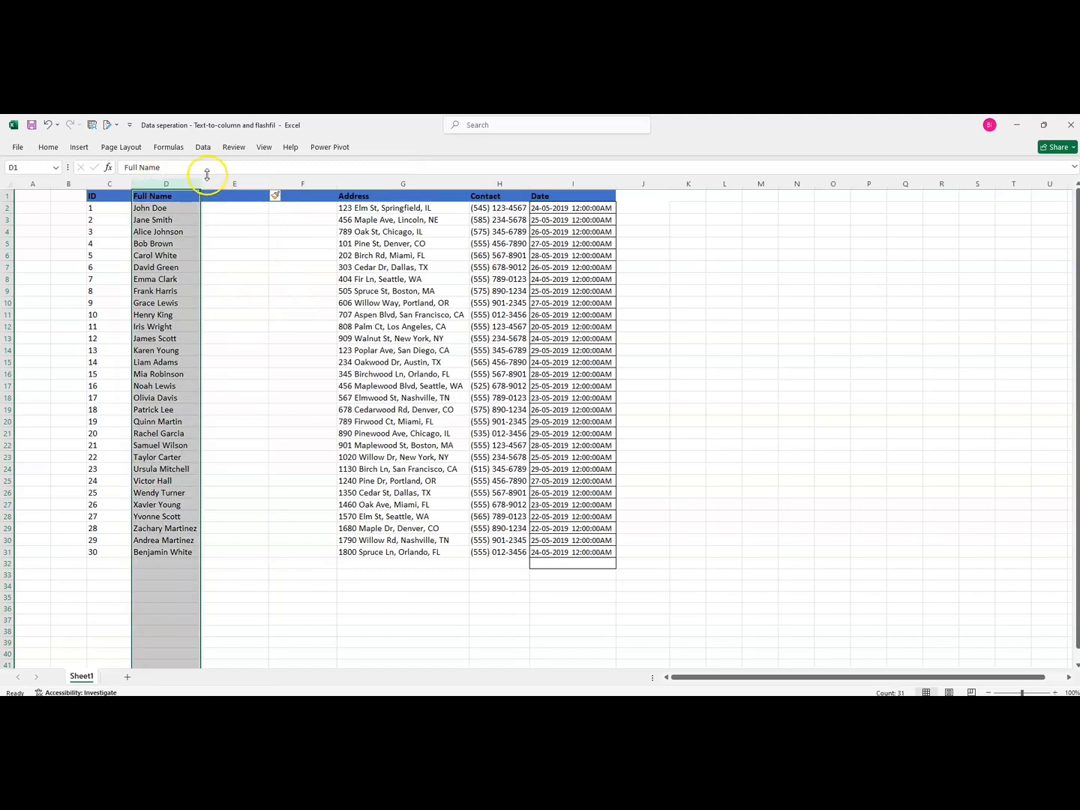
left_click(203, 148)
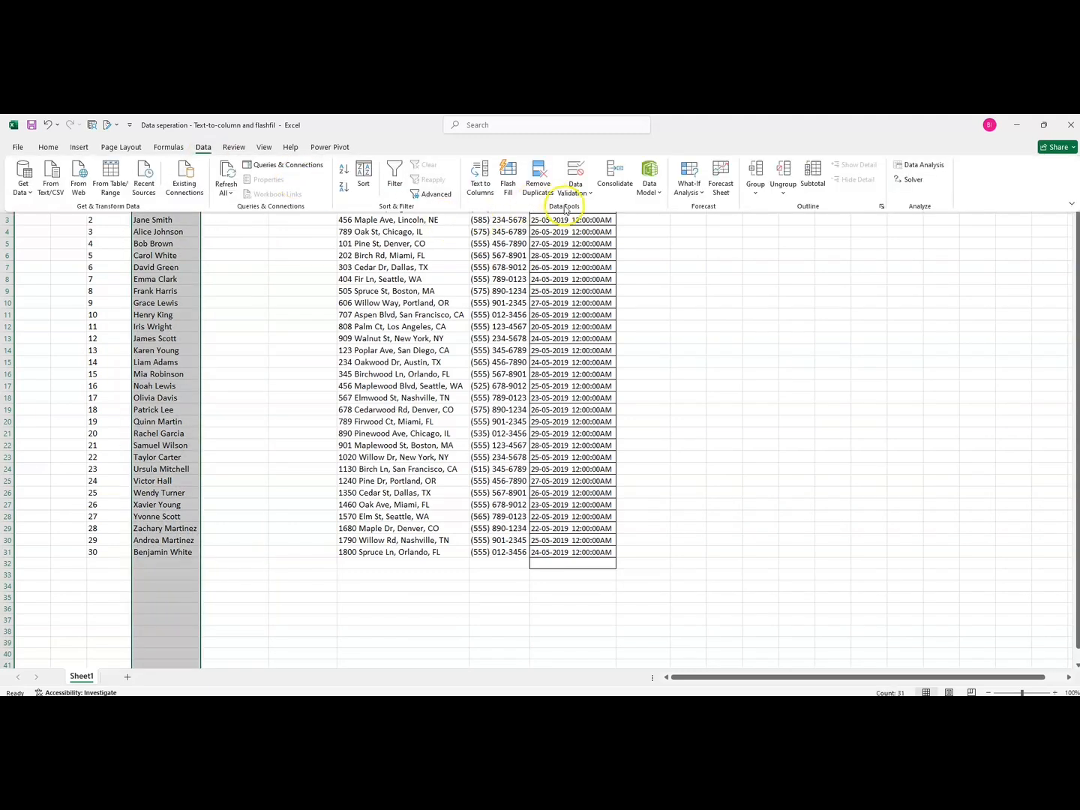
left_click(480, 177)
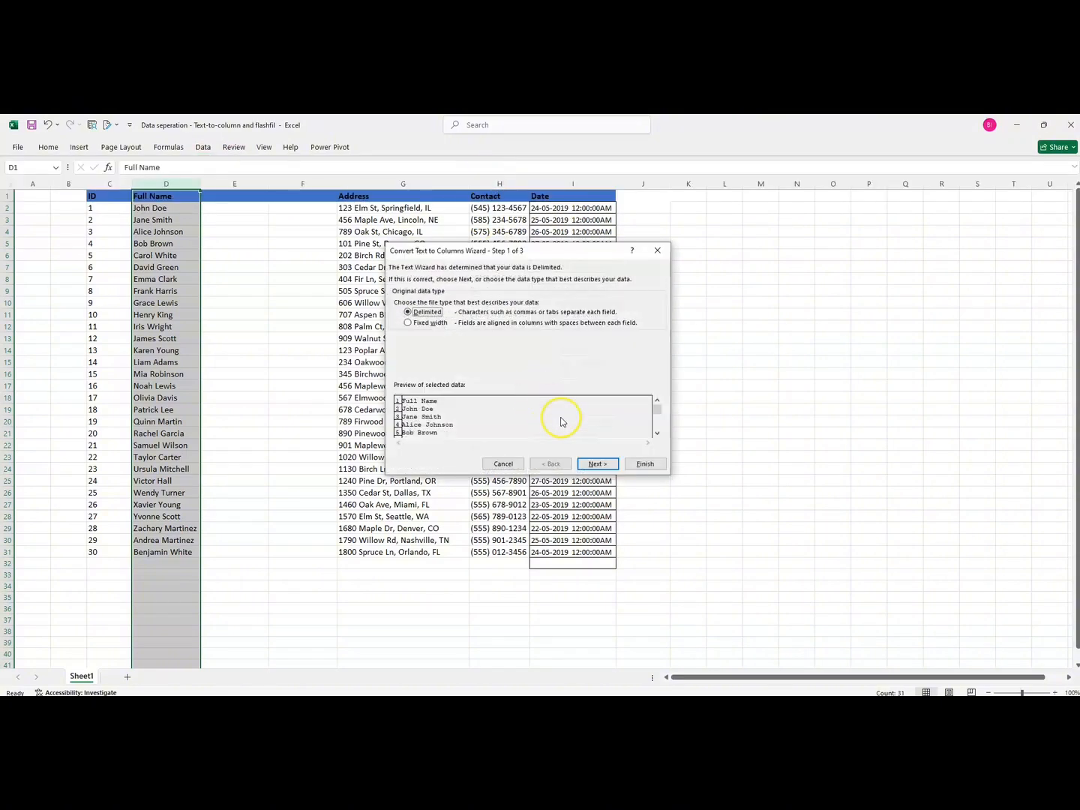
left_click(598, 465)
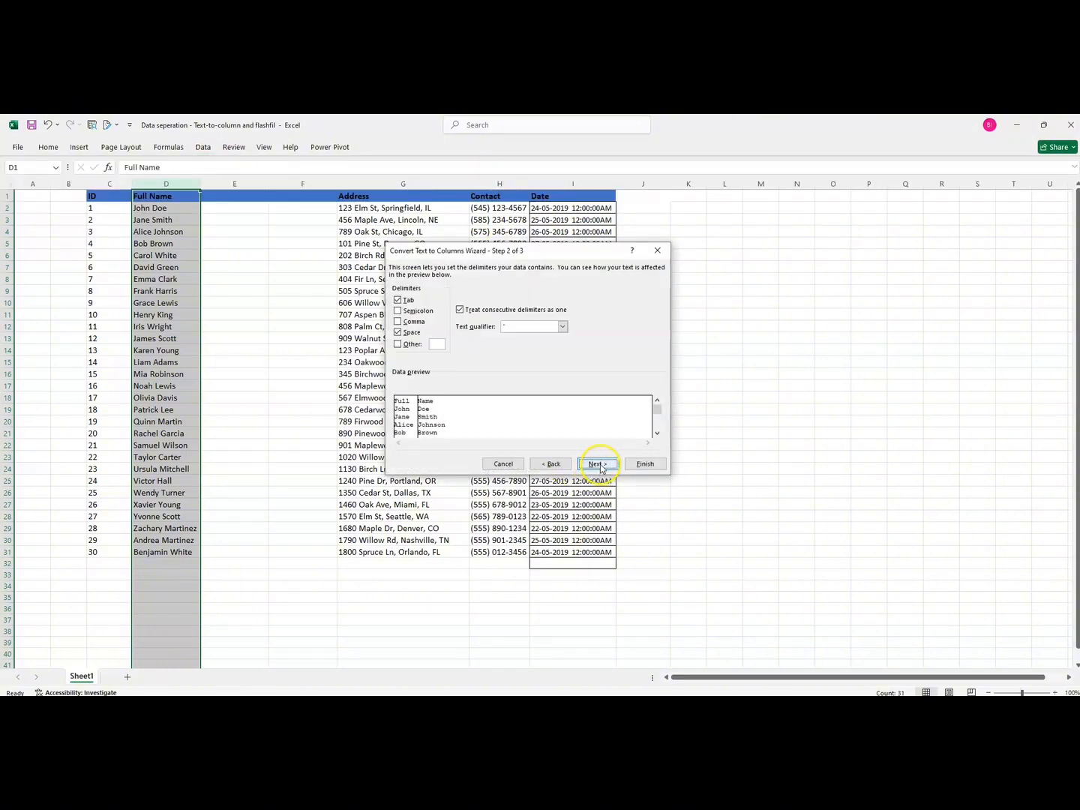
left_click(598, 465)
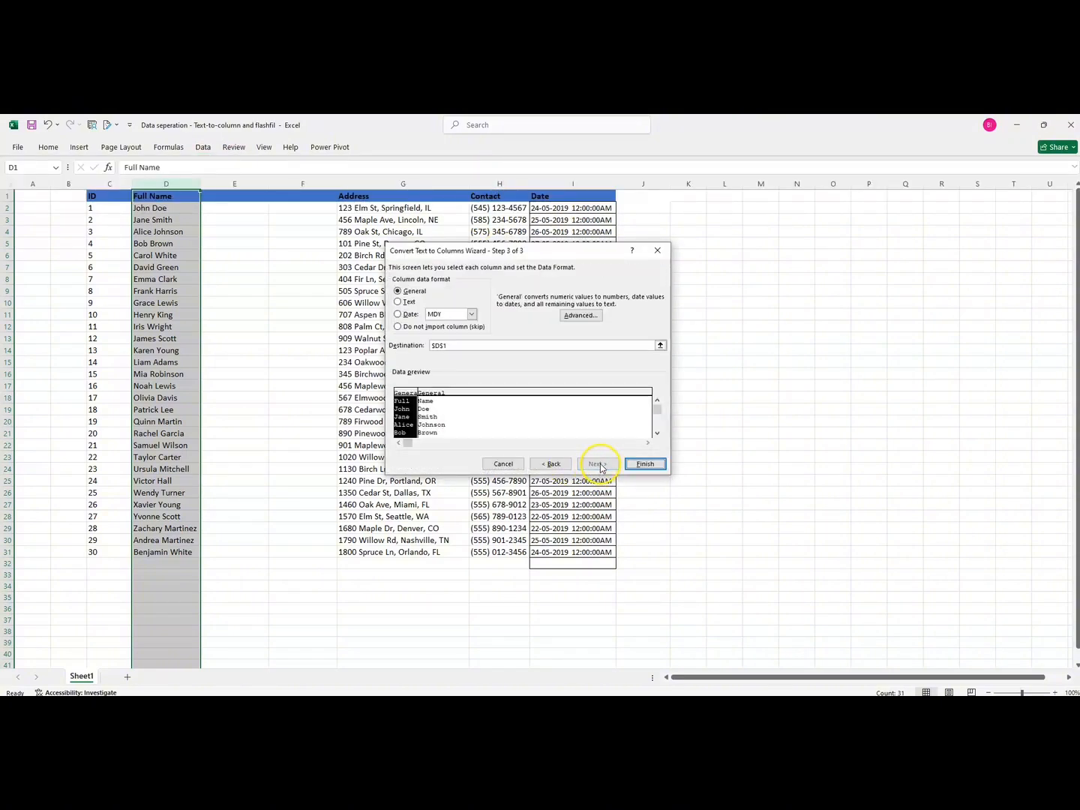
left_click(456, 348)
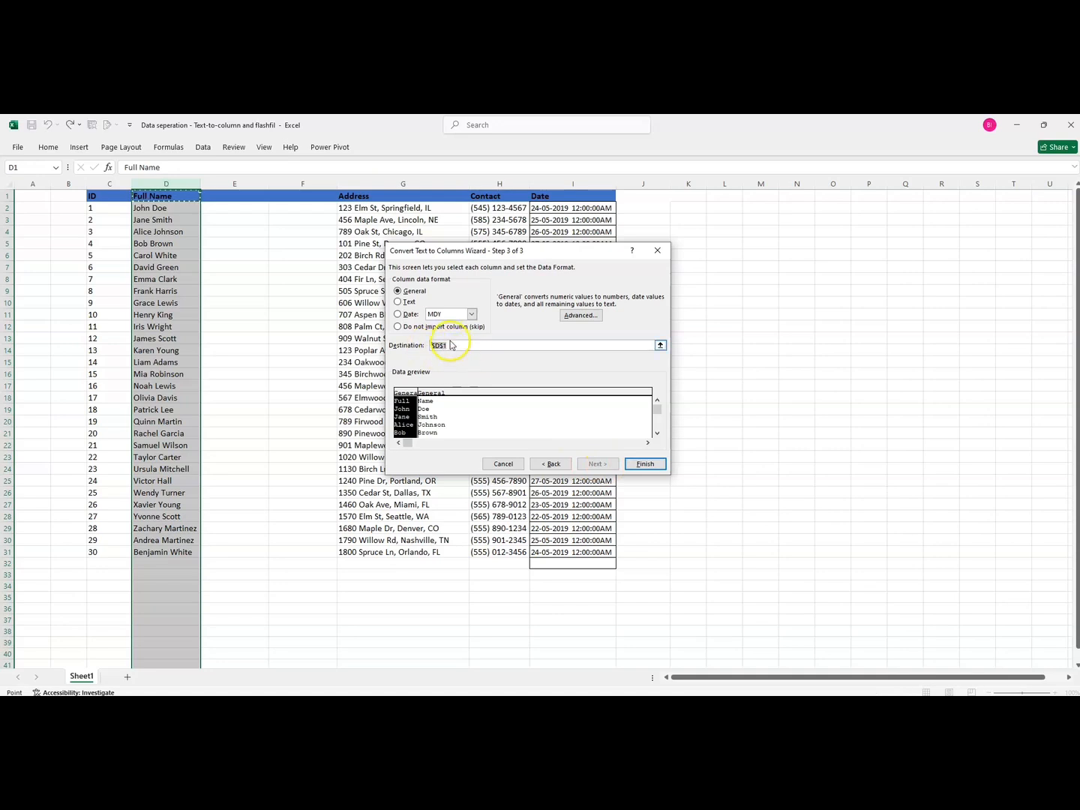
key("BackSpace")
left_click(240, 197)
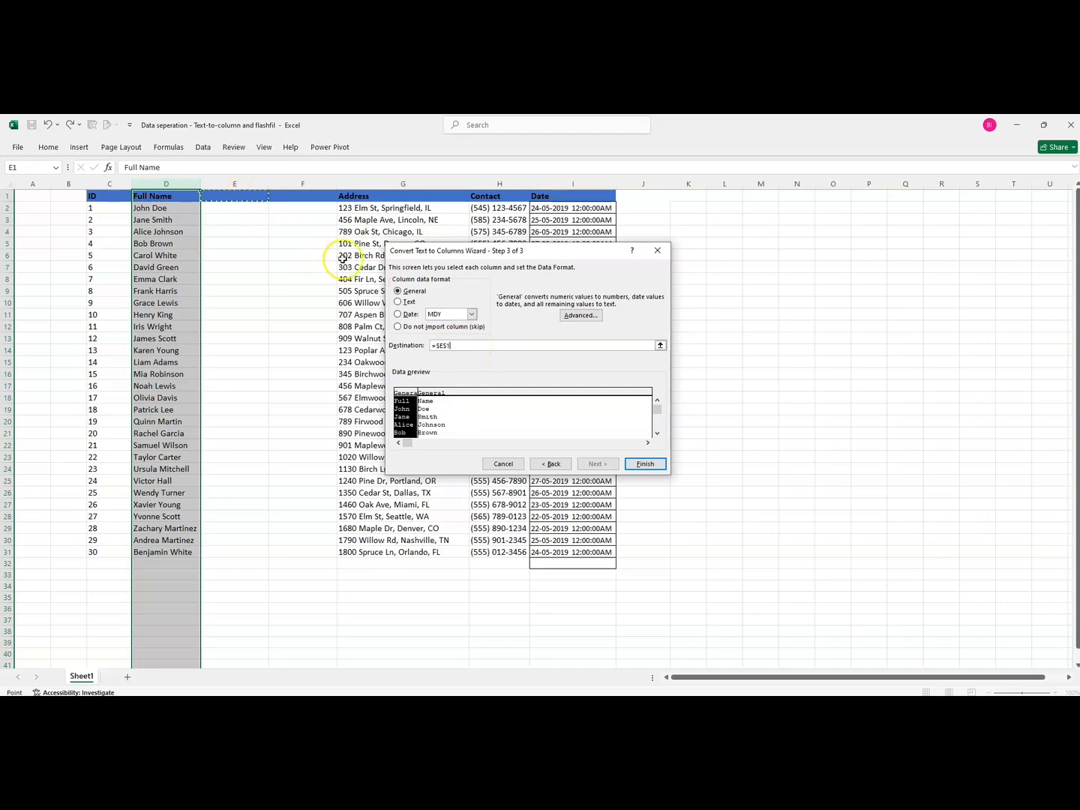
left_click(645, 463)
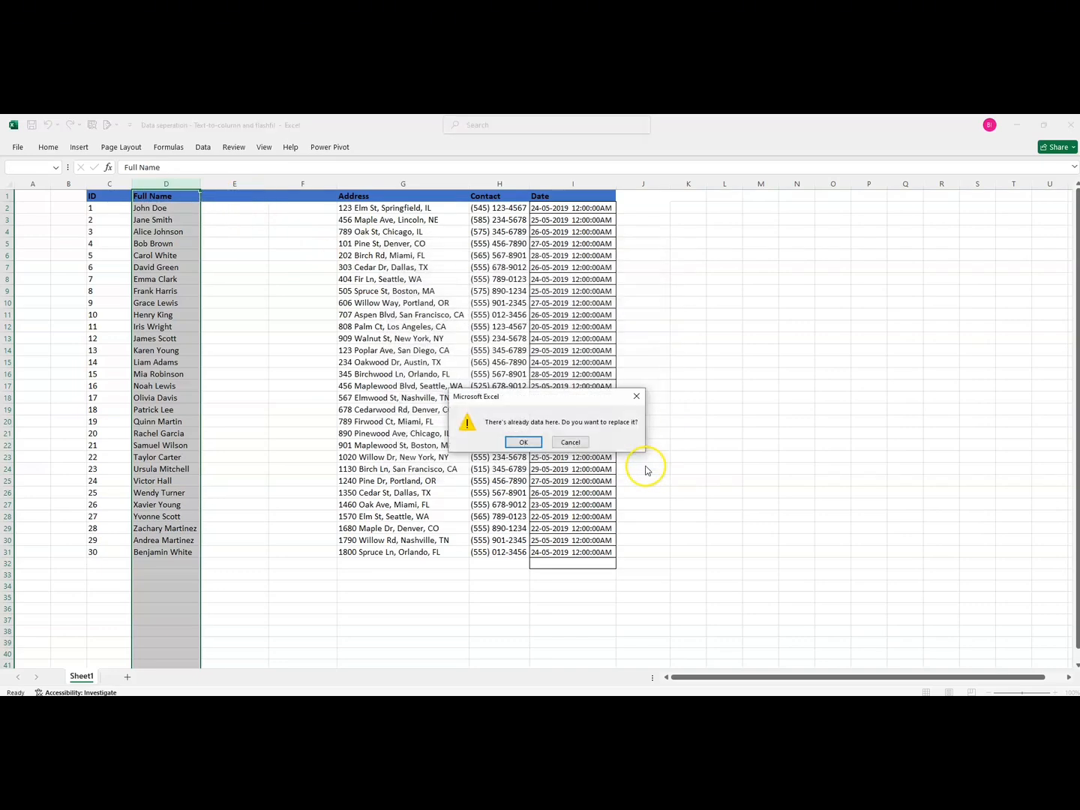
left_click(523, 443)
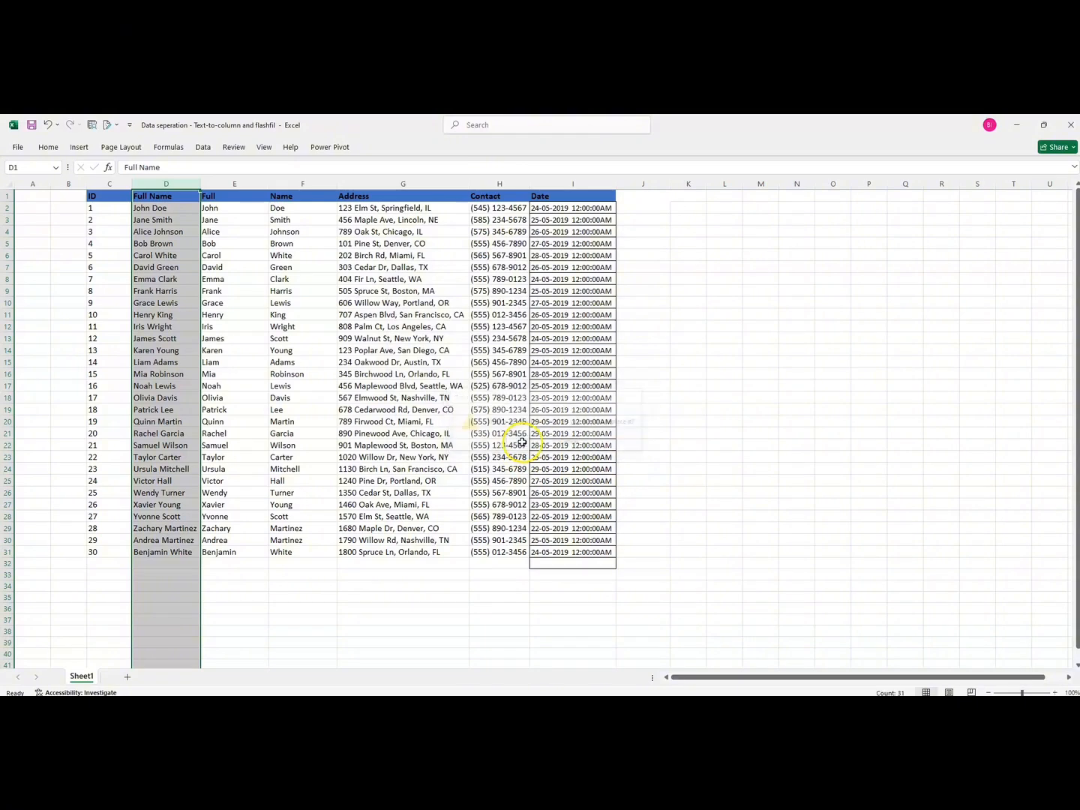
Rename the new column headers to First Name and Last Name
left_click(163, 198)
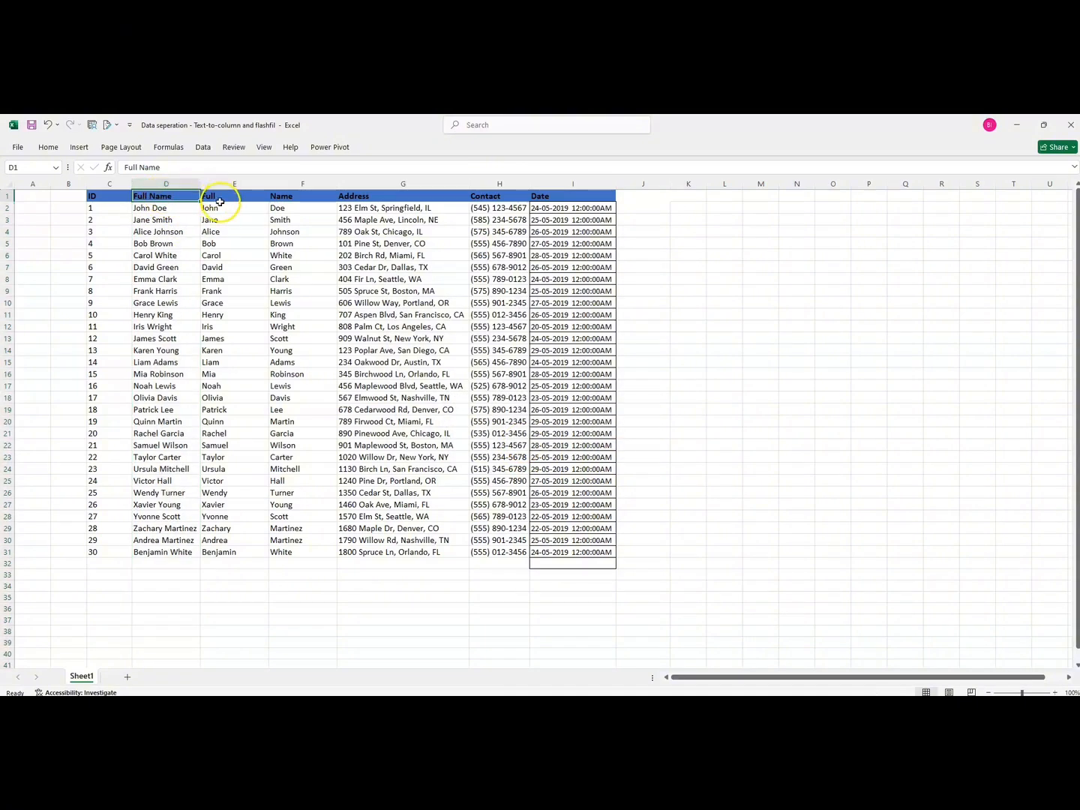
left_click(217, 197)
left_click(285, 196)
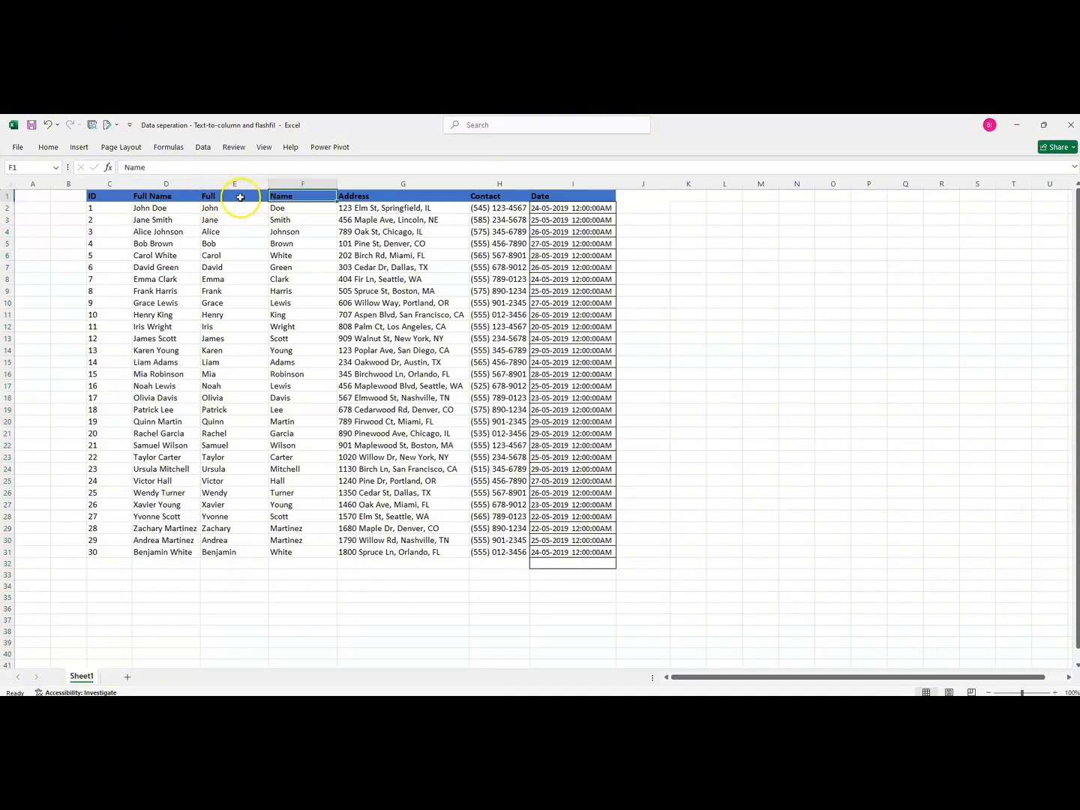
key("Left")
left_click(314, 185)
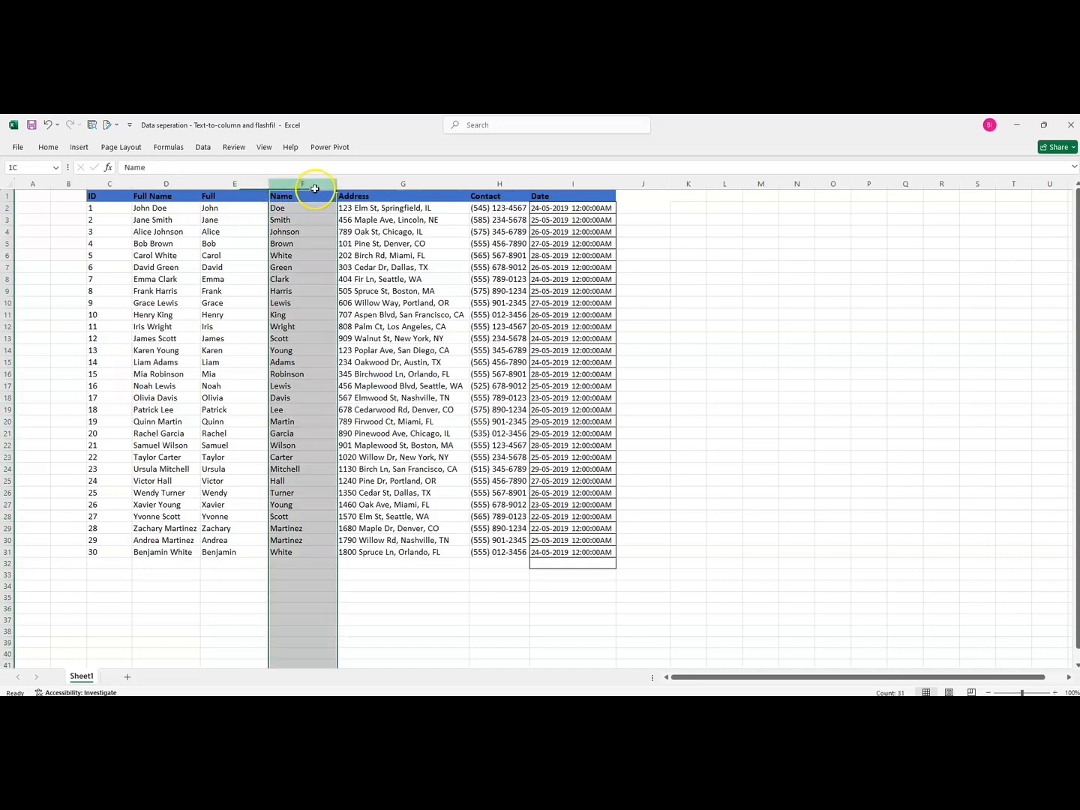
left_click(224, 194)
double_click(226, 195)
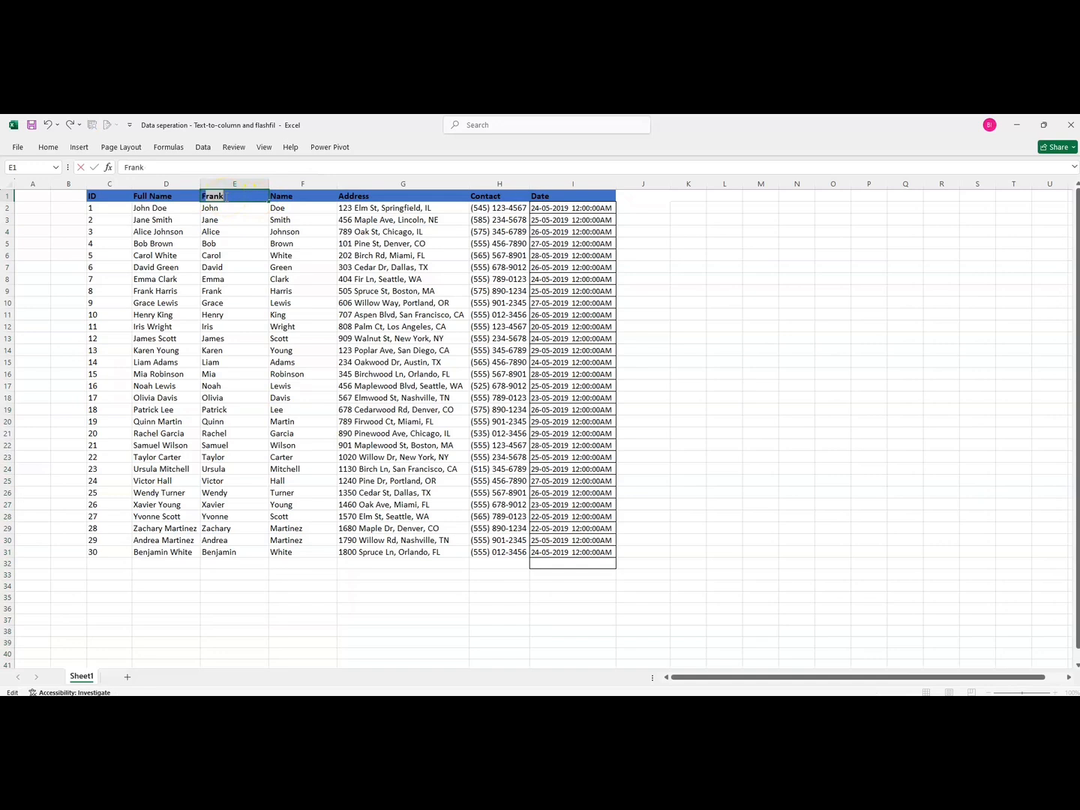
type("irst Name")
double_click(279, 197)
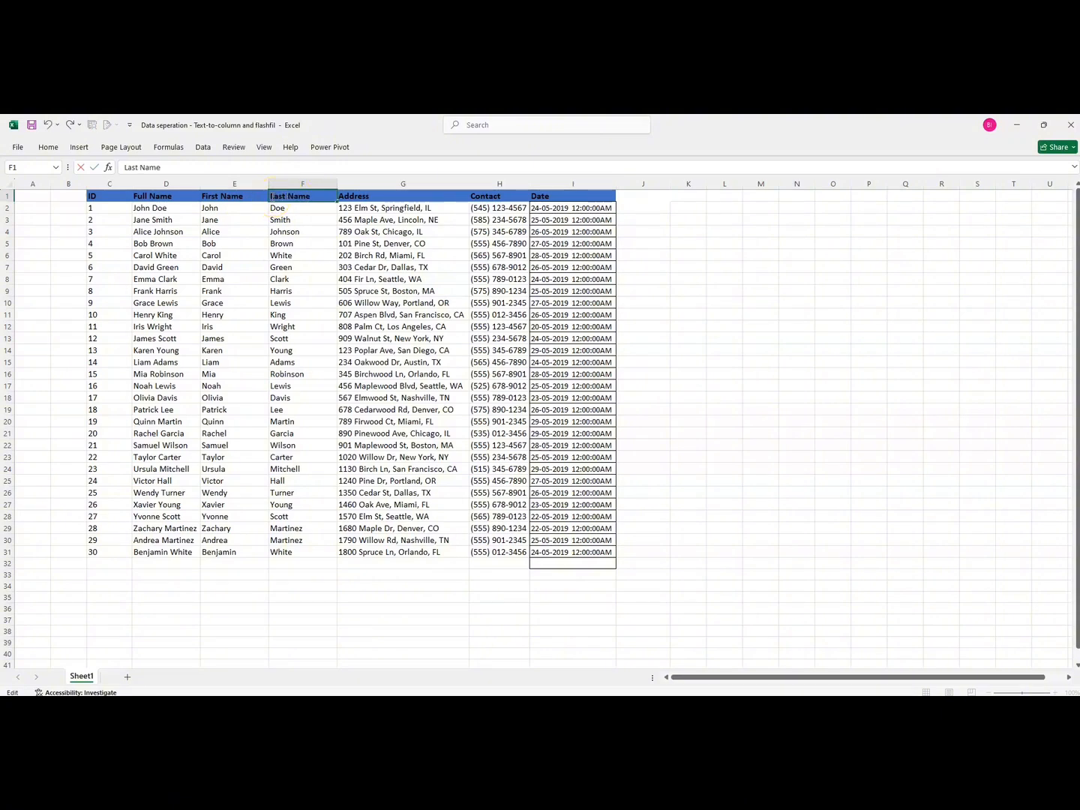
left_click(339, 294)
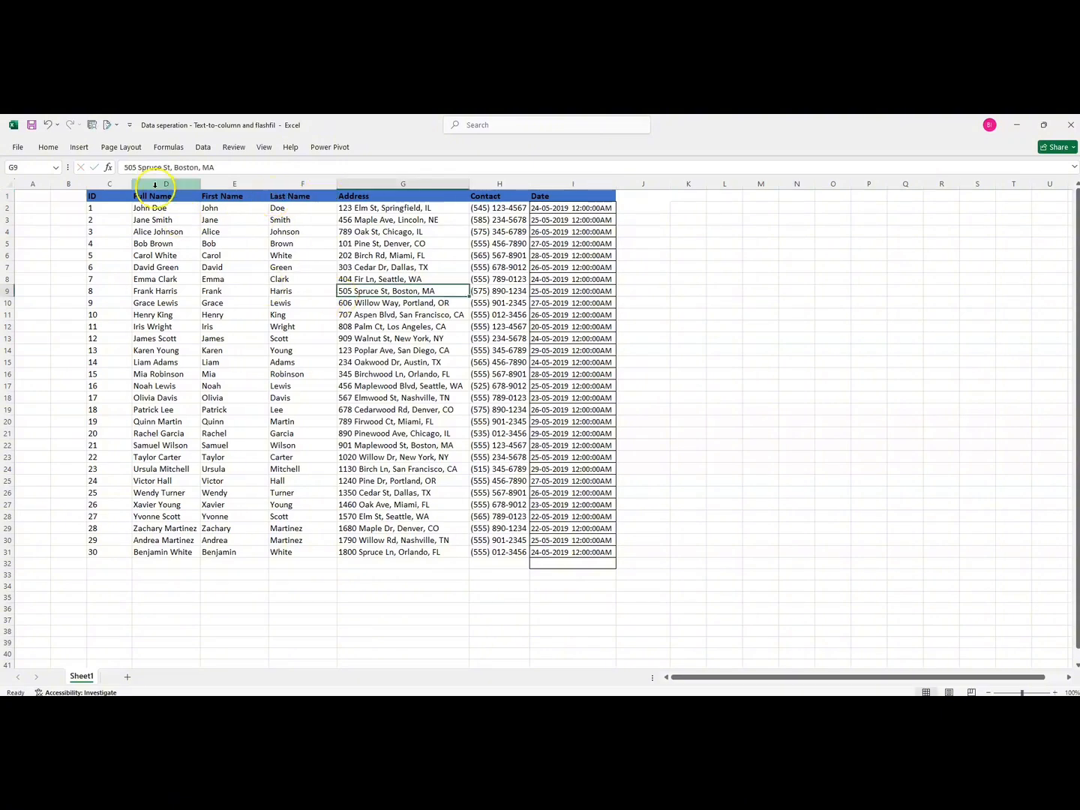
left_click(219, 210)
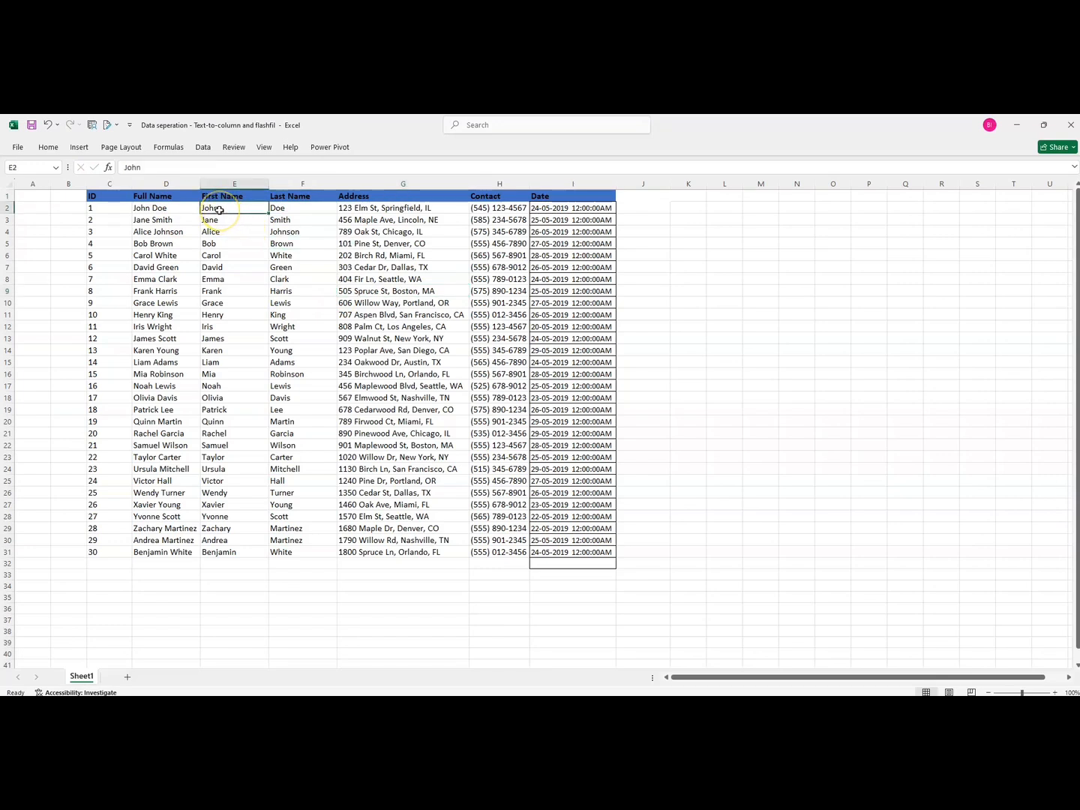
left_click(209, 198)
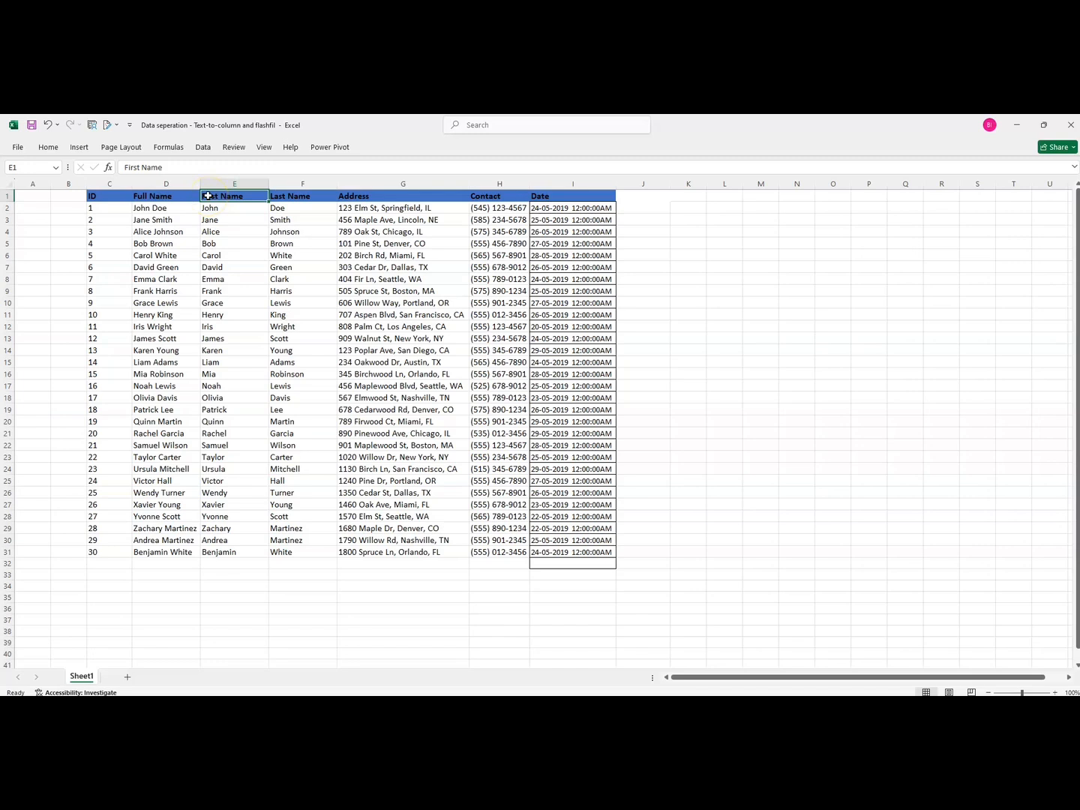
Clear the contents of the First Name and Last Name columns
left_click(178, 197)
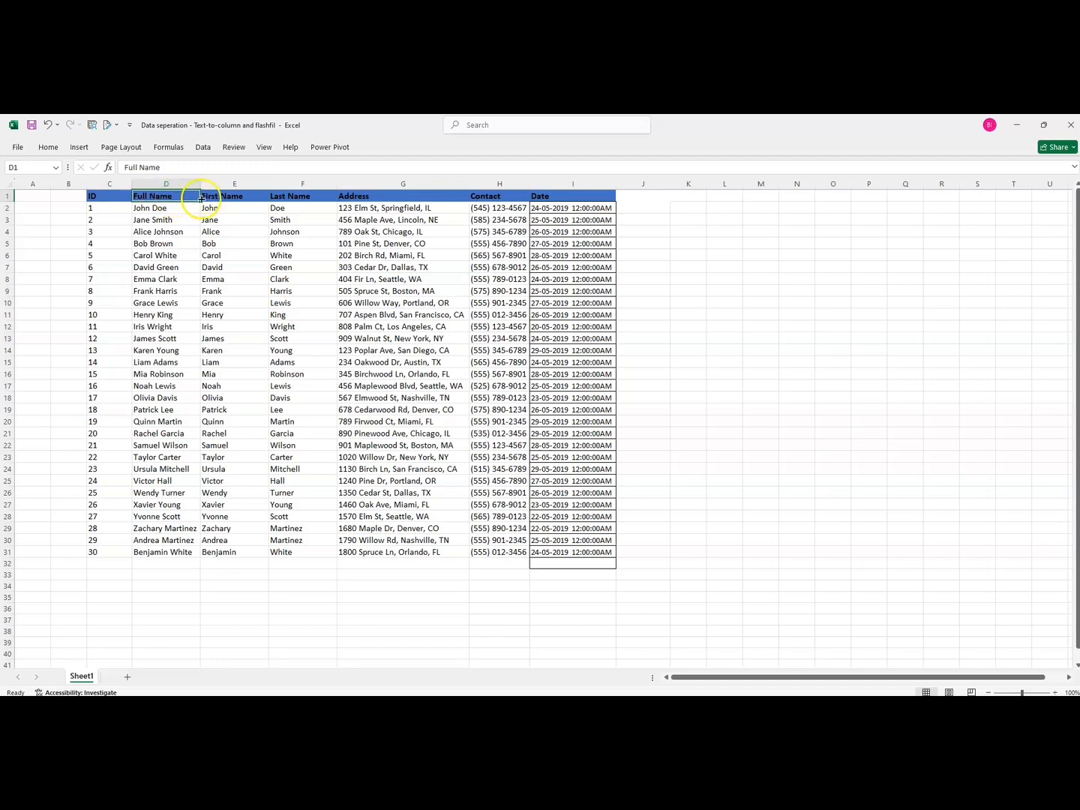
left_click(205, 197)
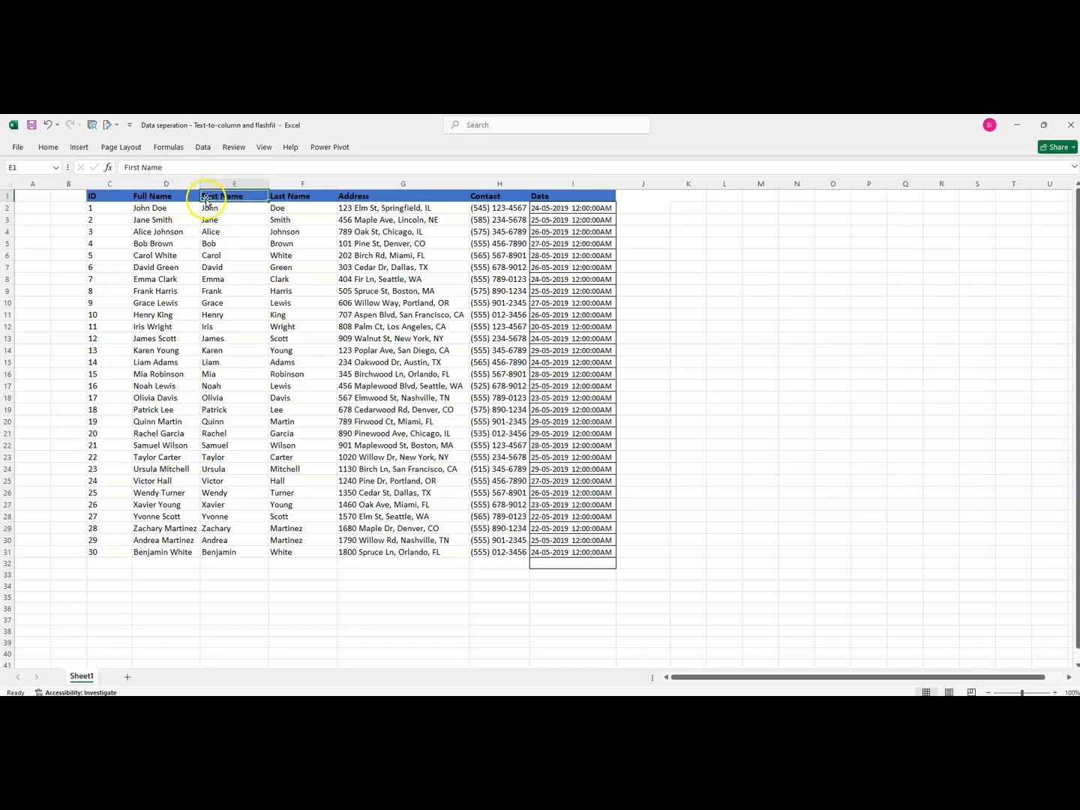
left_click_drag(205, 200, 301, 553)
right_click(295, 200)
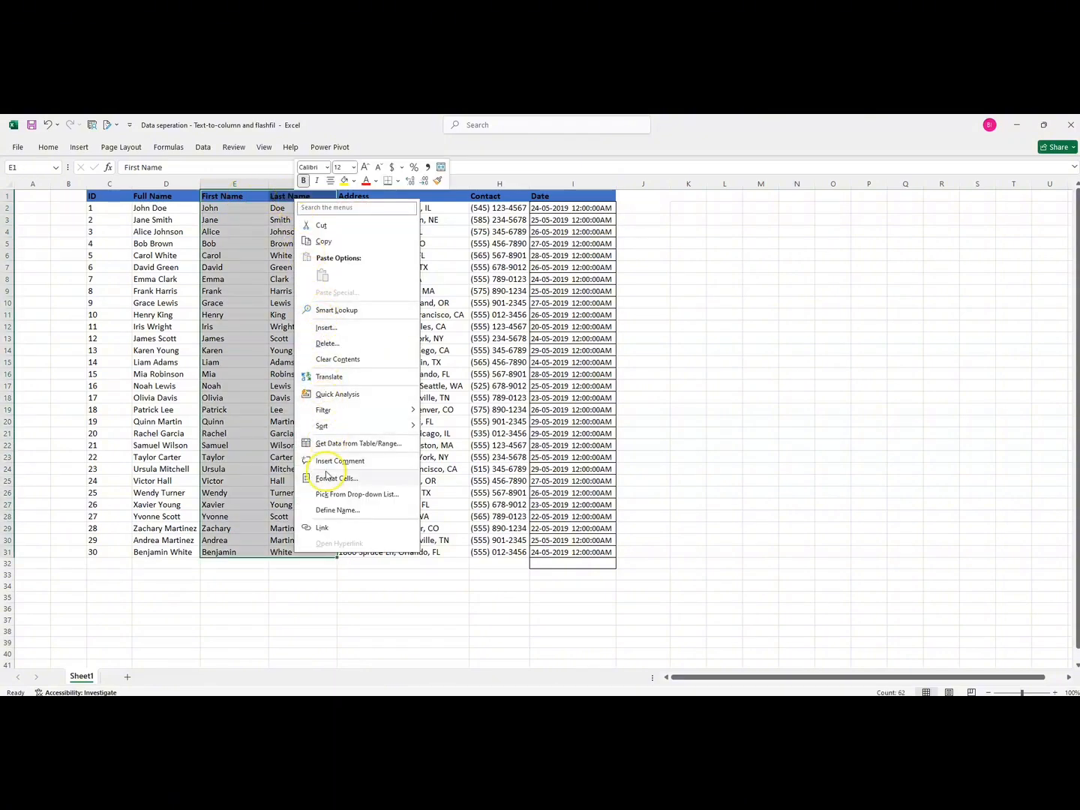
left_click(341, 360)
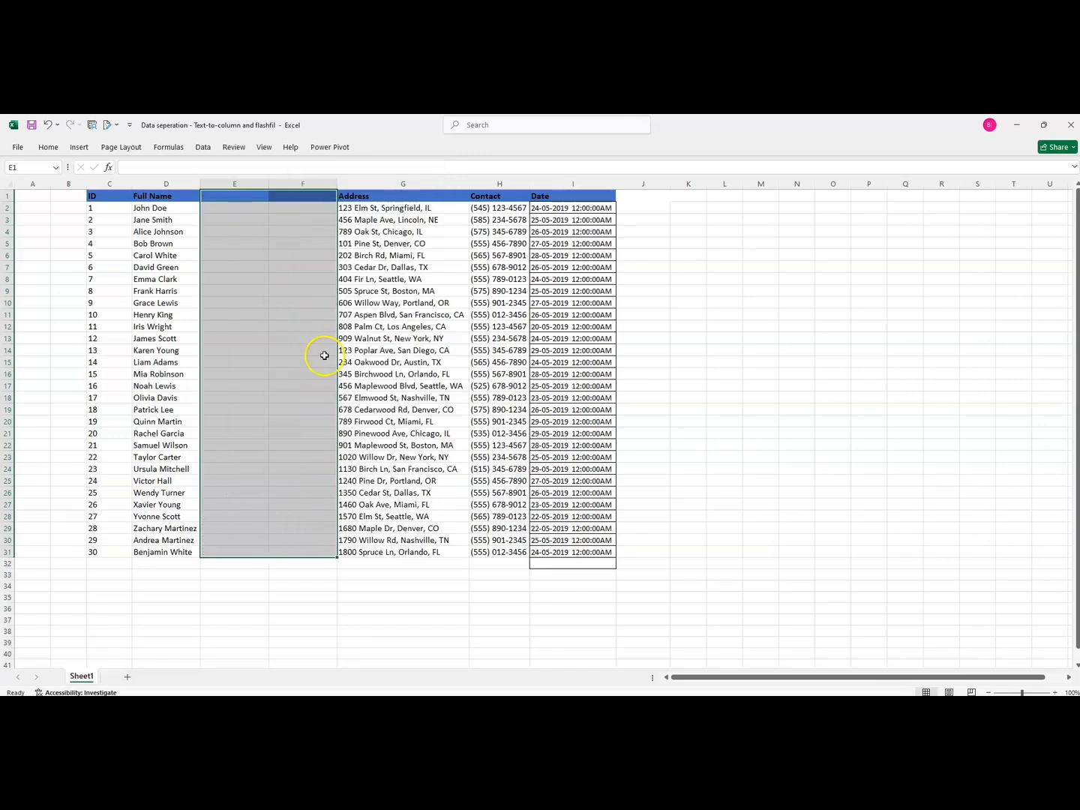
Split the Full Name column with fixed width, destination $E$1, replacing existing data, then undo the split
left_click(234, 213)
left_click(179, 184)
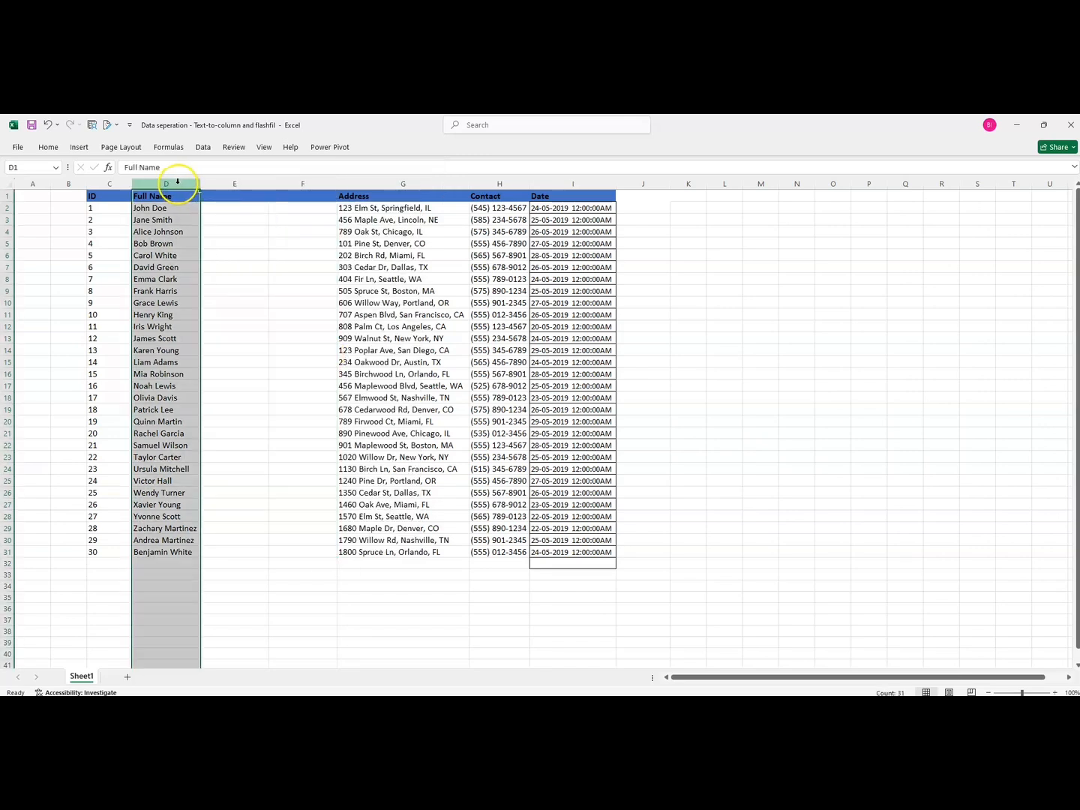
left_click(203, 147)
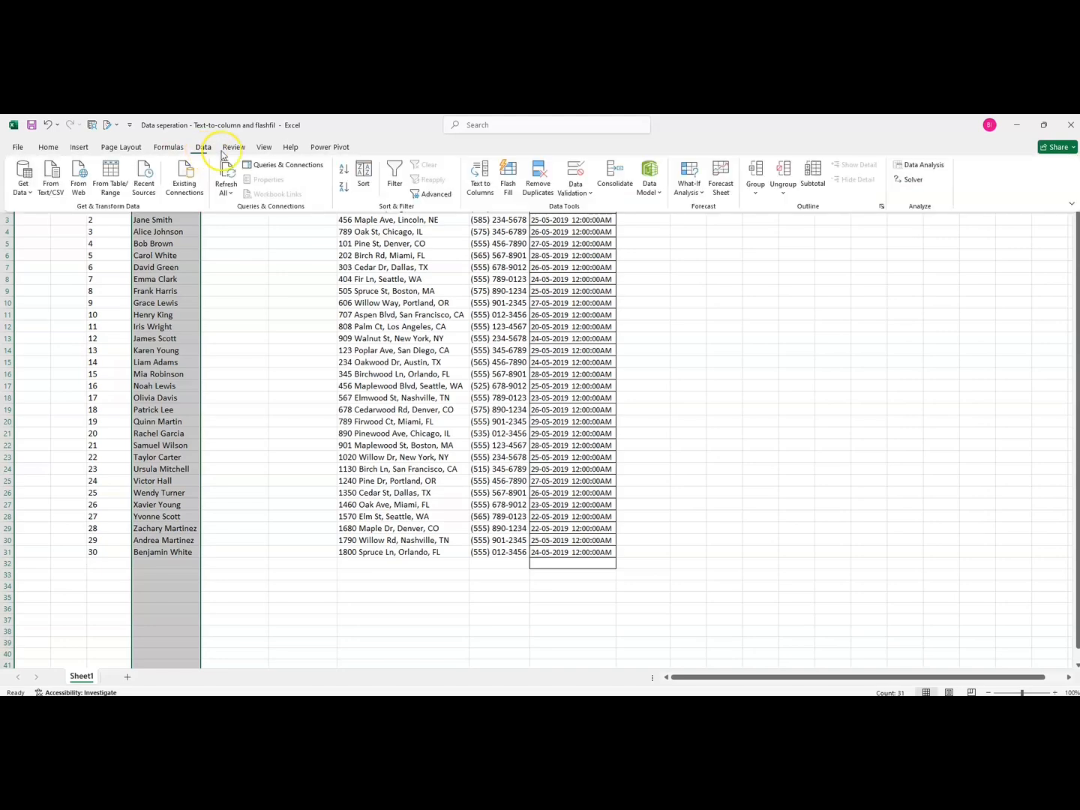
left_click(480, 178)
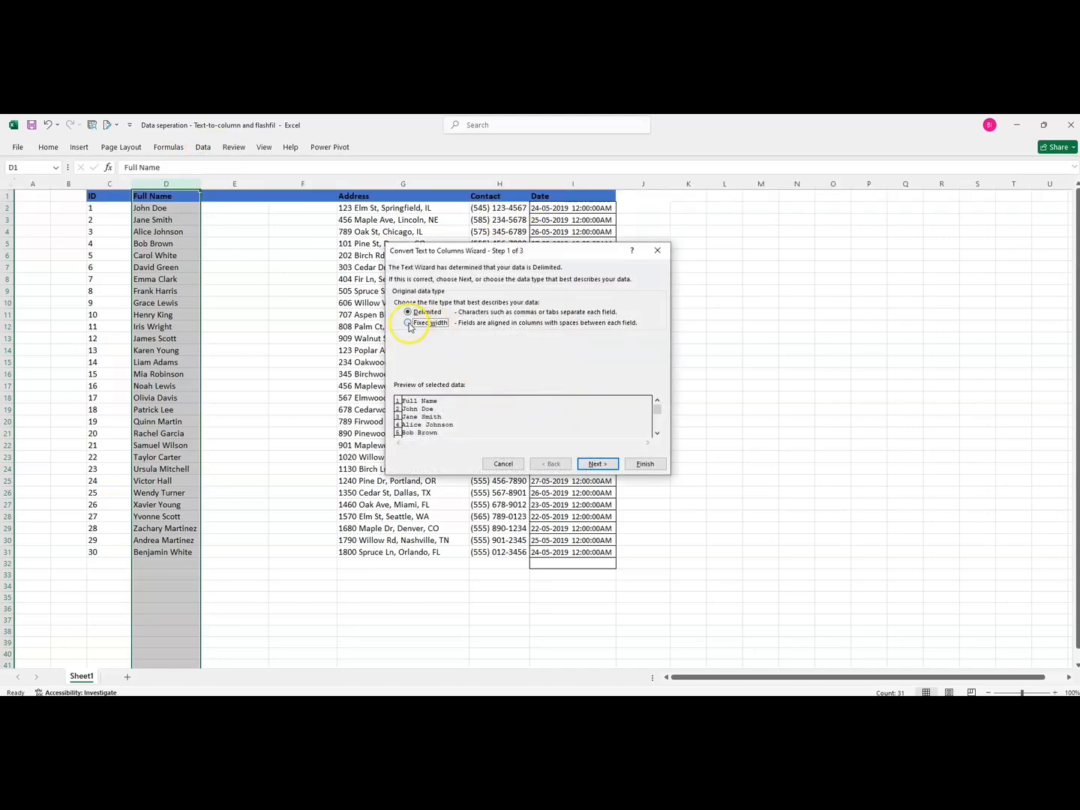
left_click(408, 327)
left_click(594, 465)
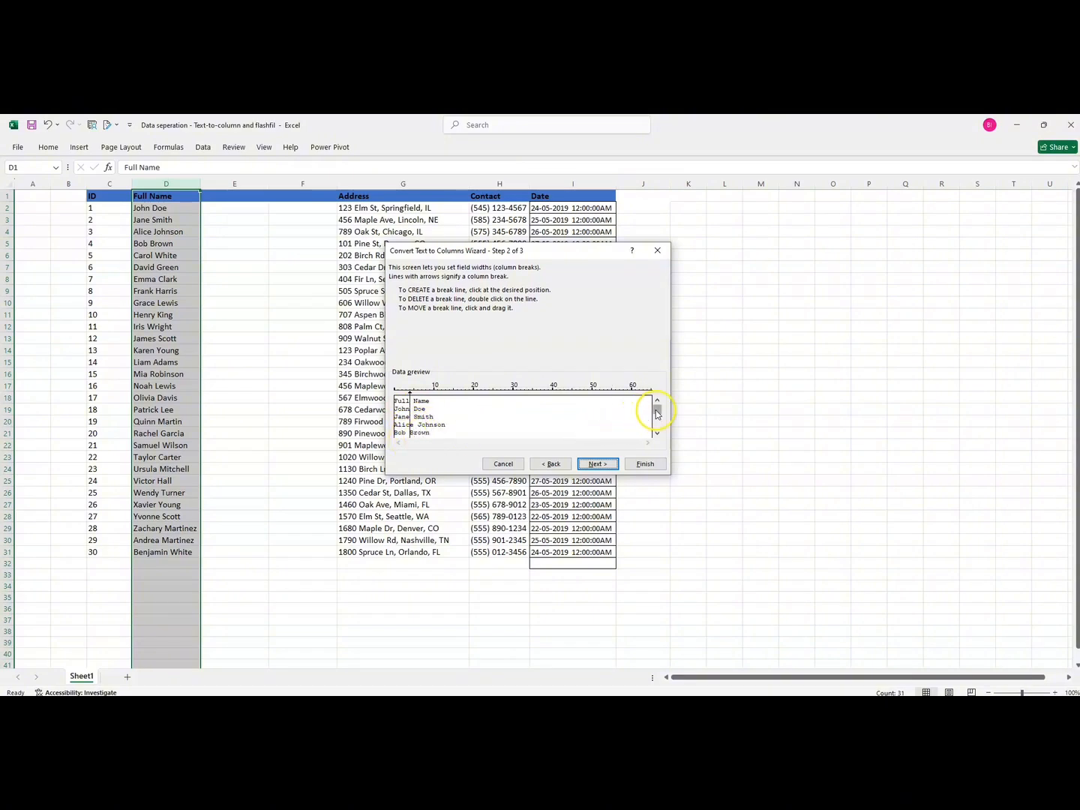
left_click_drag(657, 414, 659, 429)
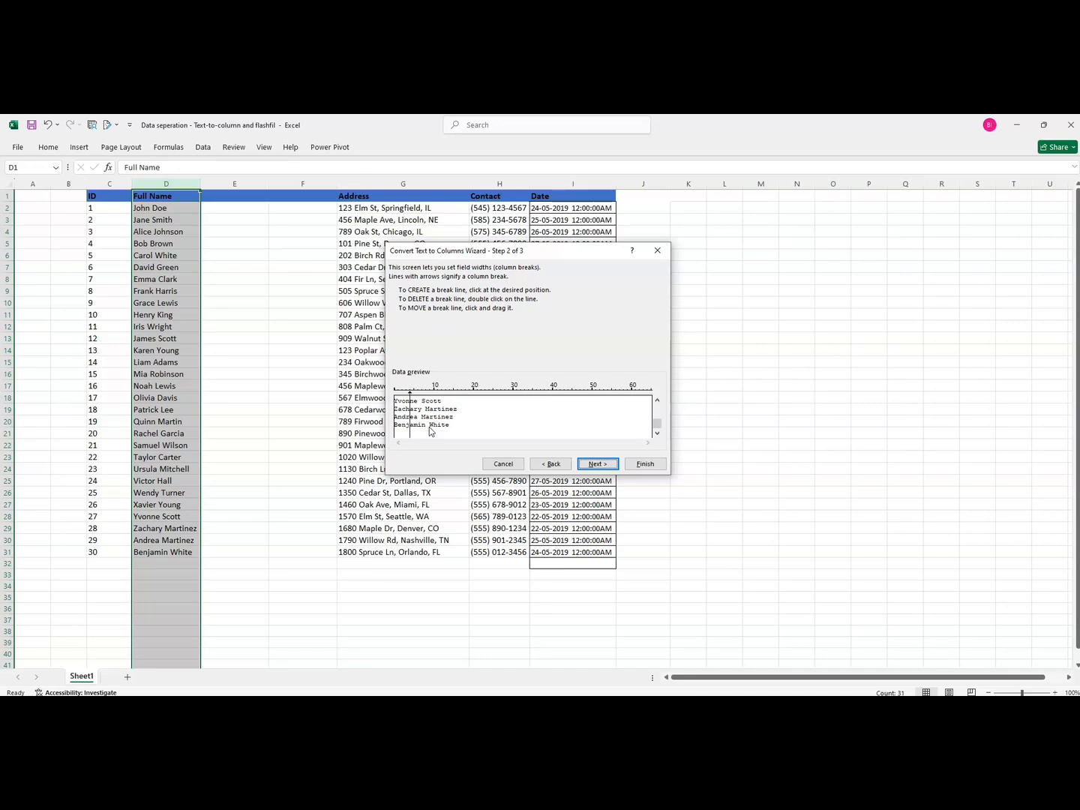
left_click(607, 465)
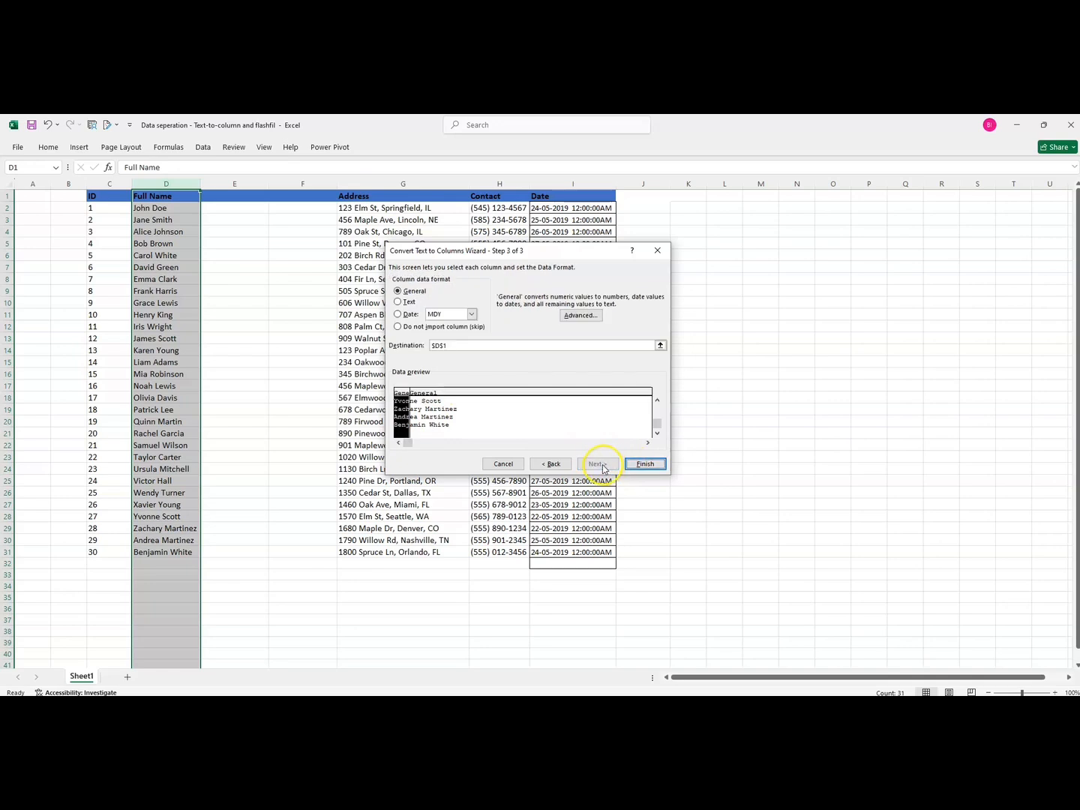
left_click_drag(448, 346, 432, 345)
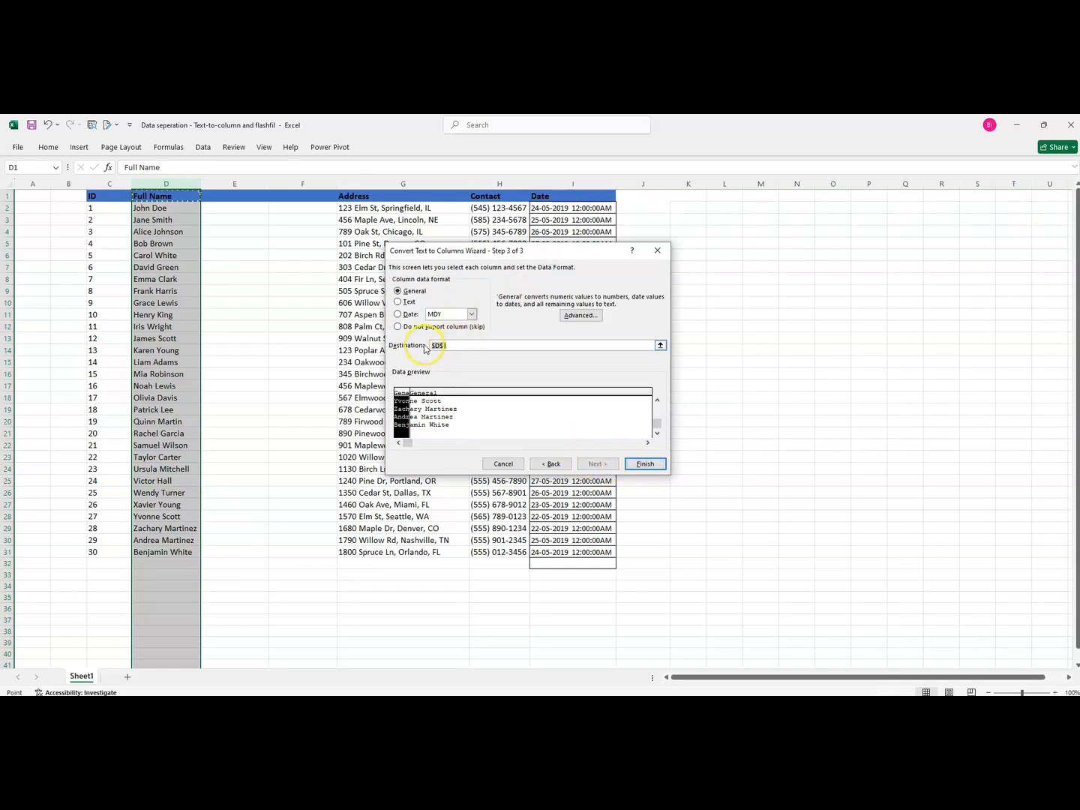
key("BackSpace")
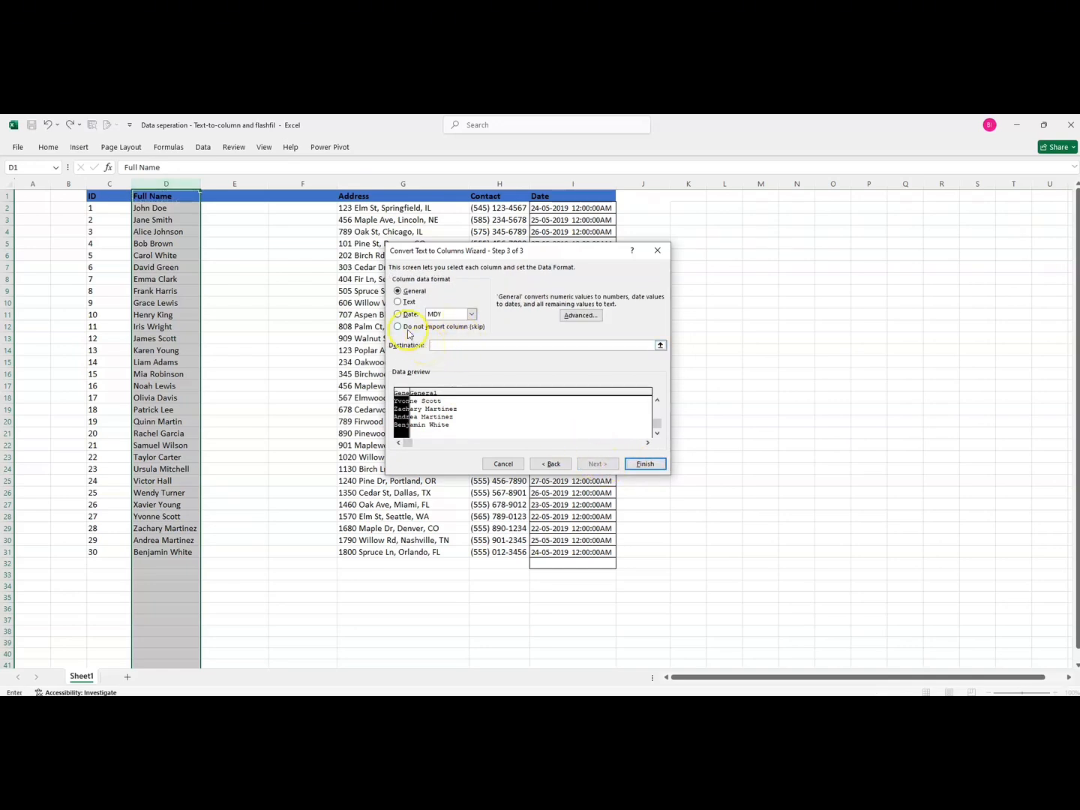
left_click(231, 196)
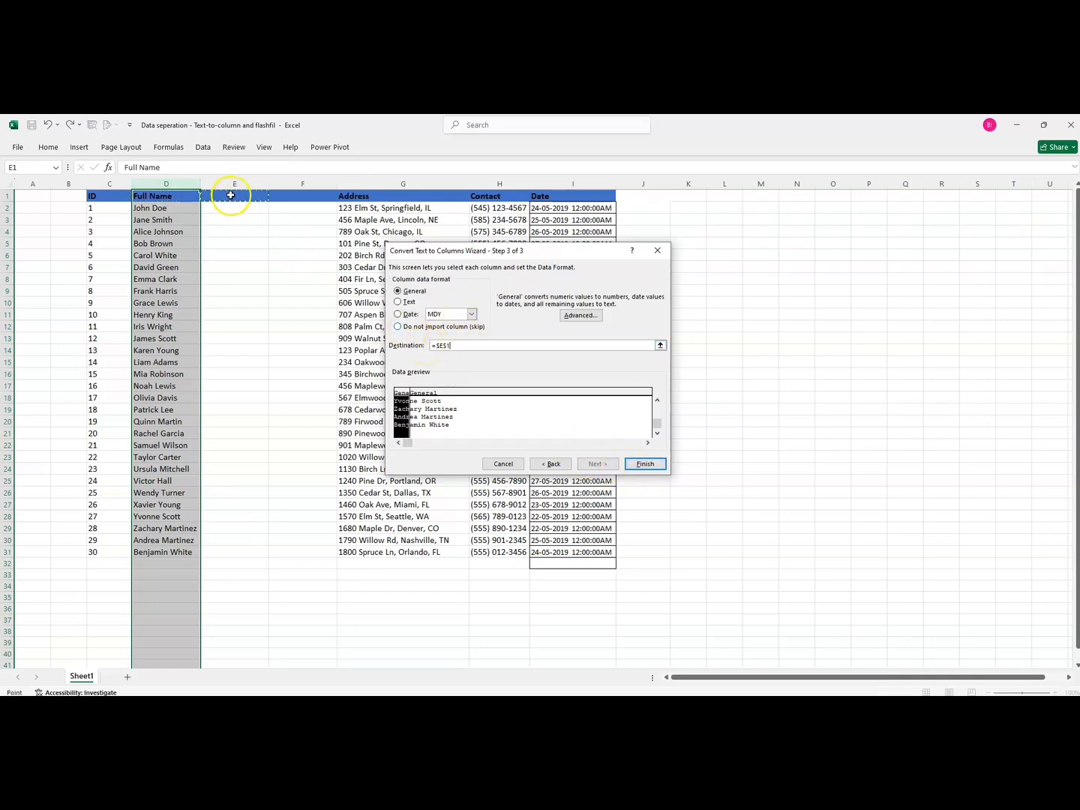
left_click(644, 464)
left_click(523, 442)
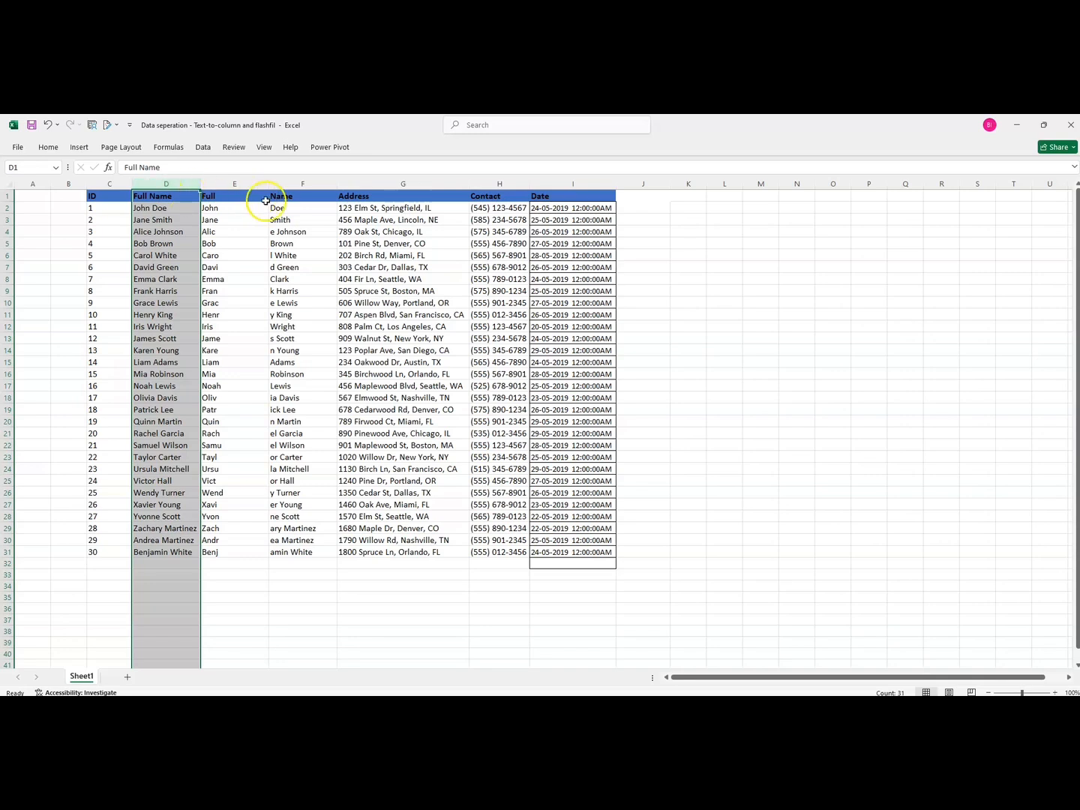
left_click(209, 209)
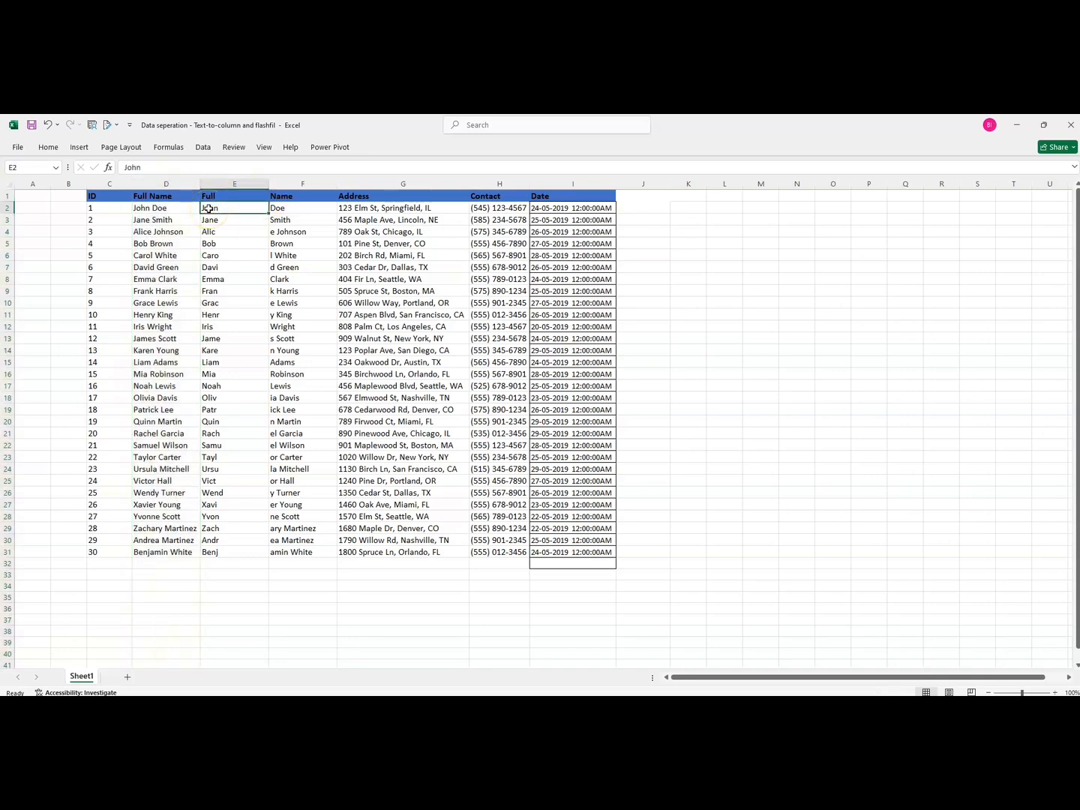
key("ctrl+z")
left_click(221, 208)
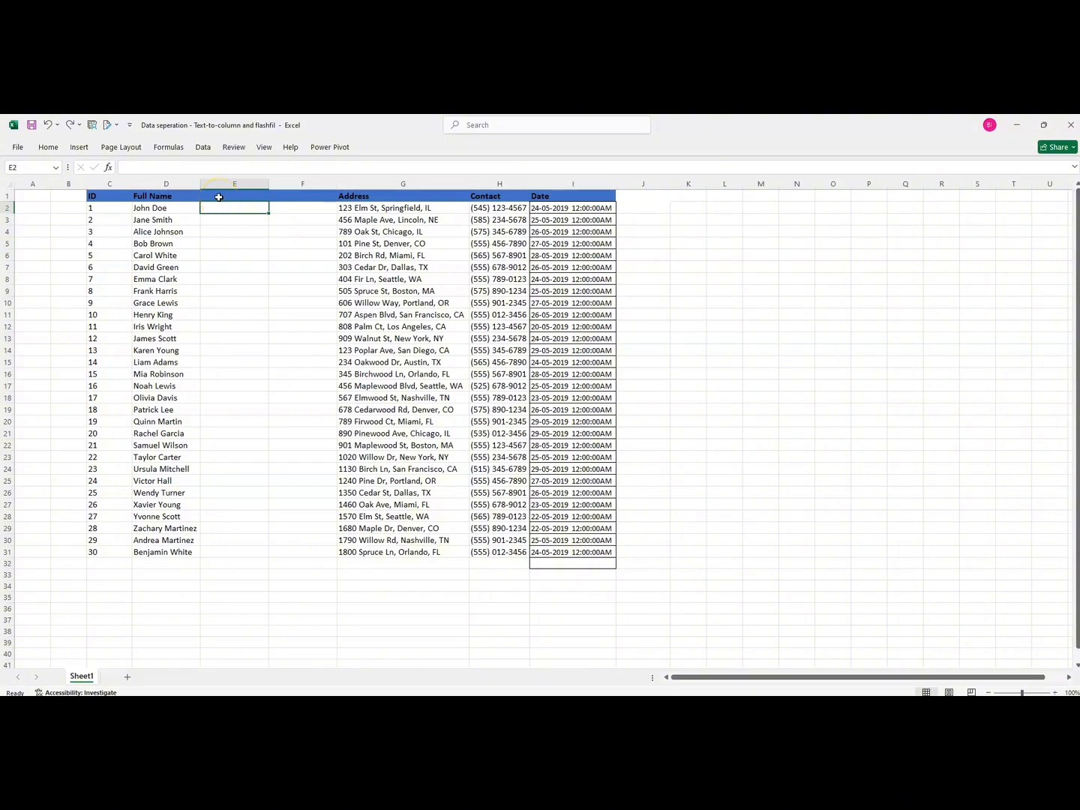
Enter John as the first-name example in cell E2 beside John Doe
left_click(167, 184)
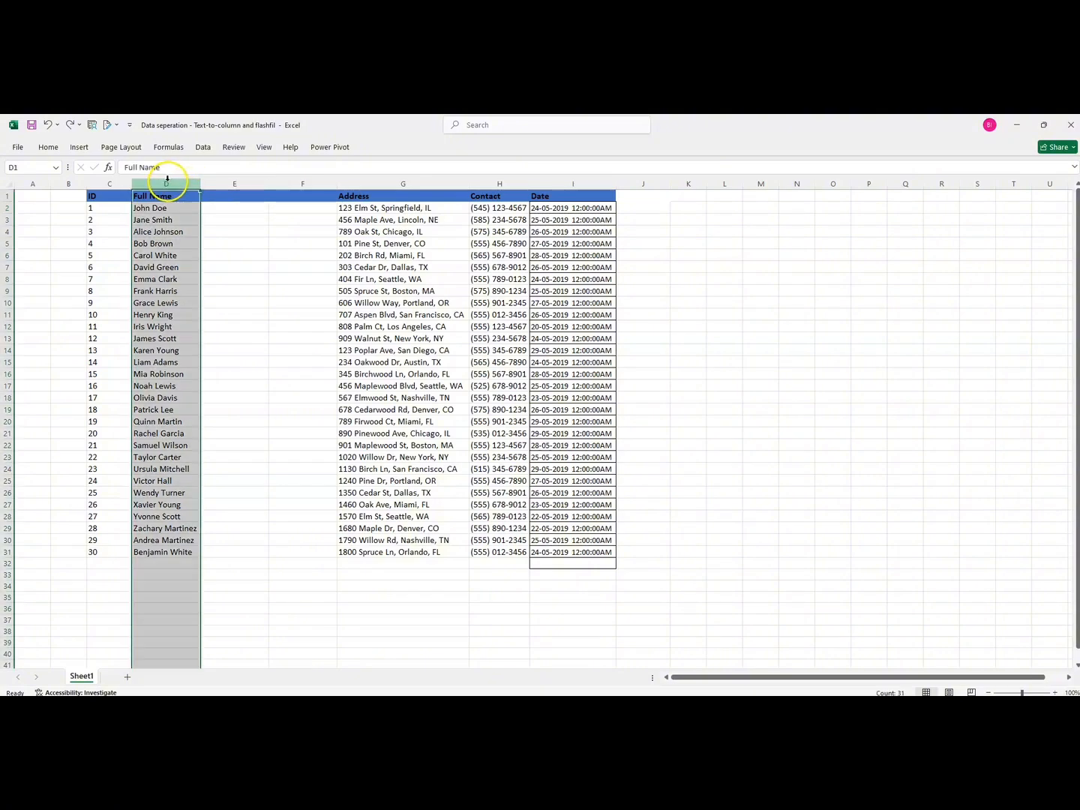
left_click(218, 198)
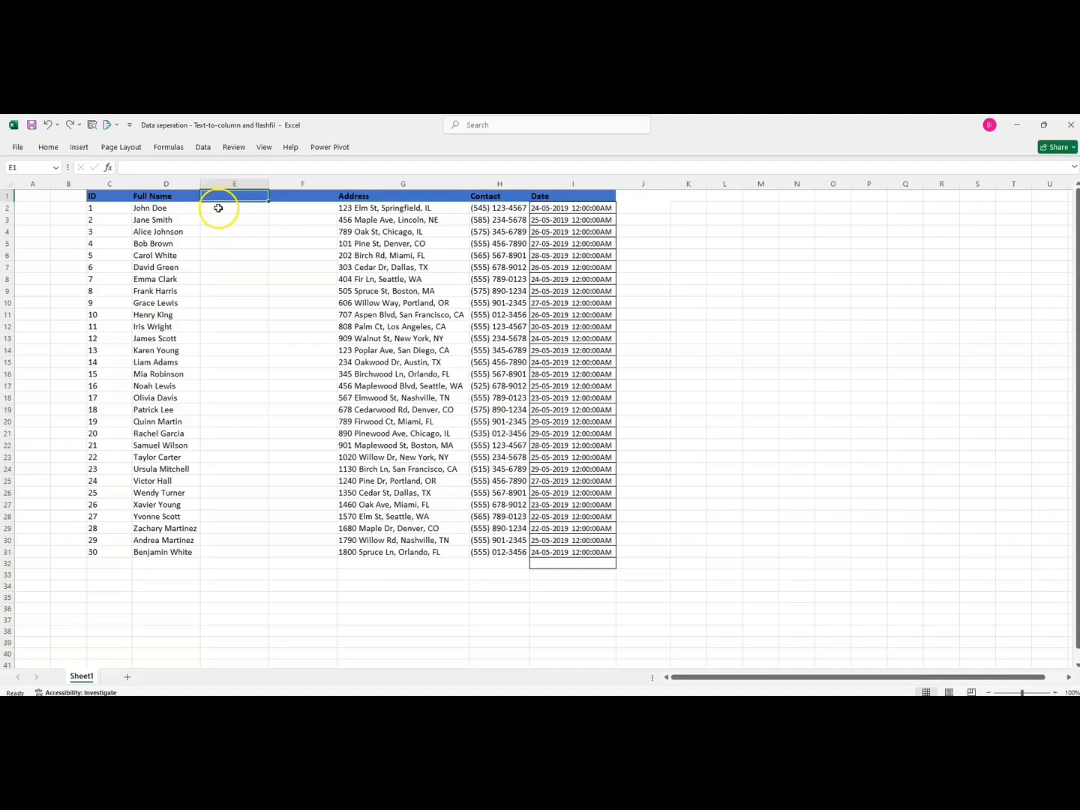
left_click(216, 207)
type("Jo")
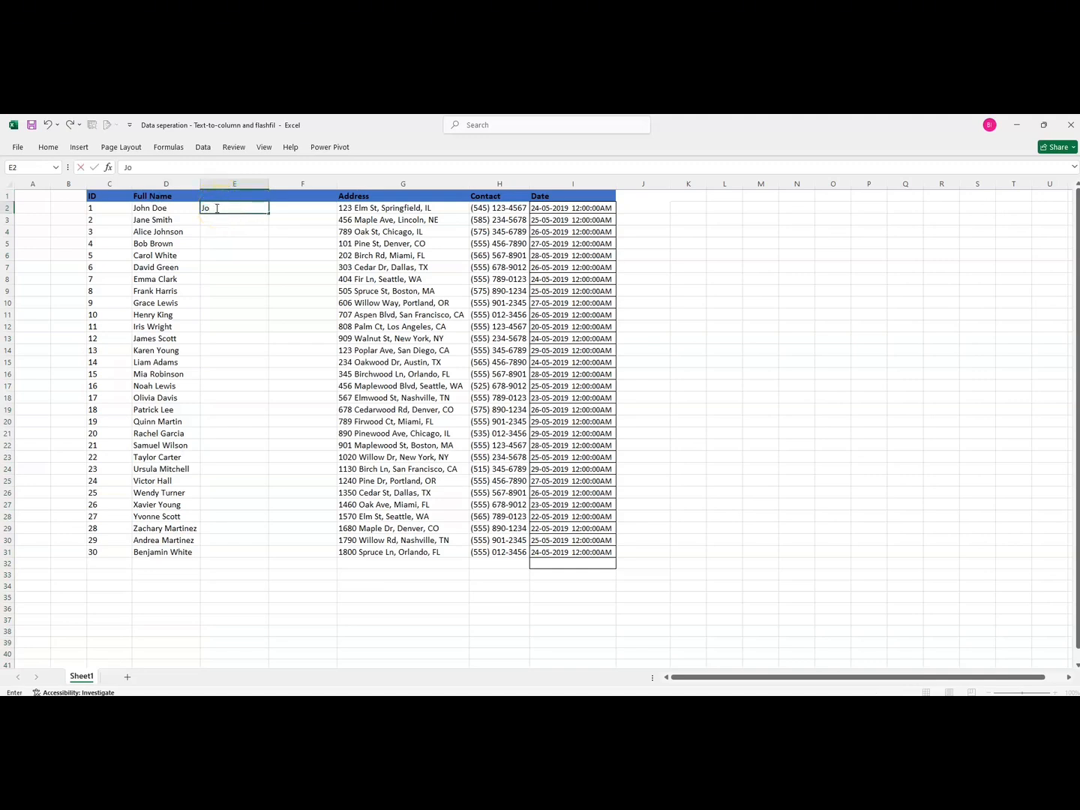
type("hn")
key("Return")
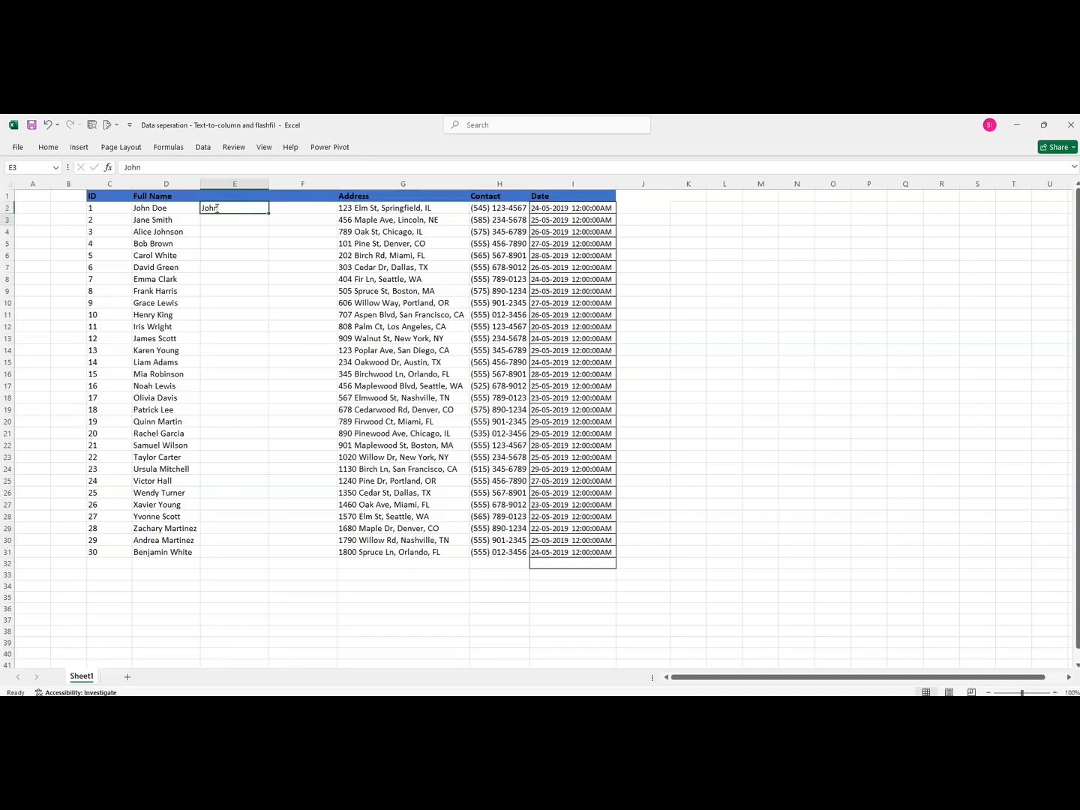
Flash Fill the remaining first names down column E from the example
left_click(213, 210)
left_click(203, 147)
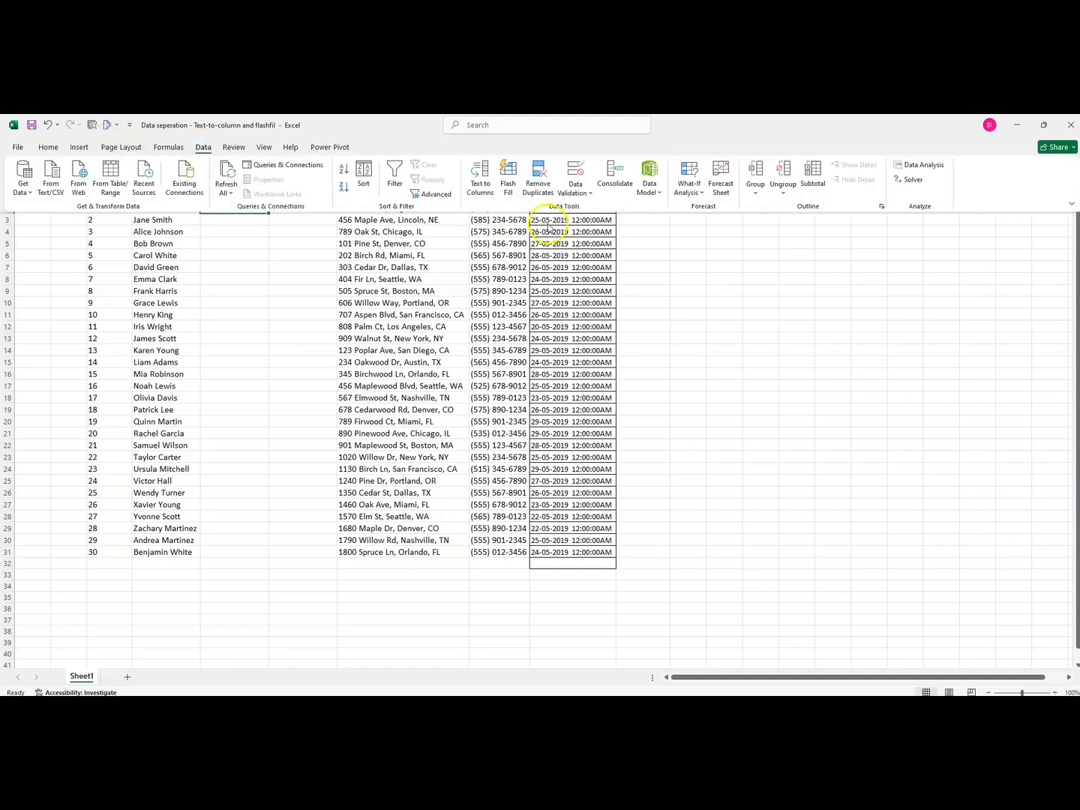
left_click(507, 188)
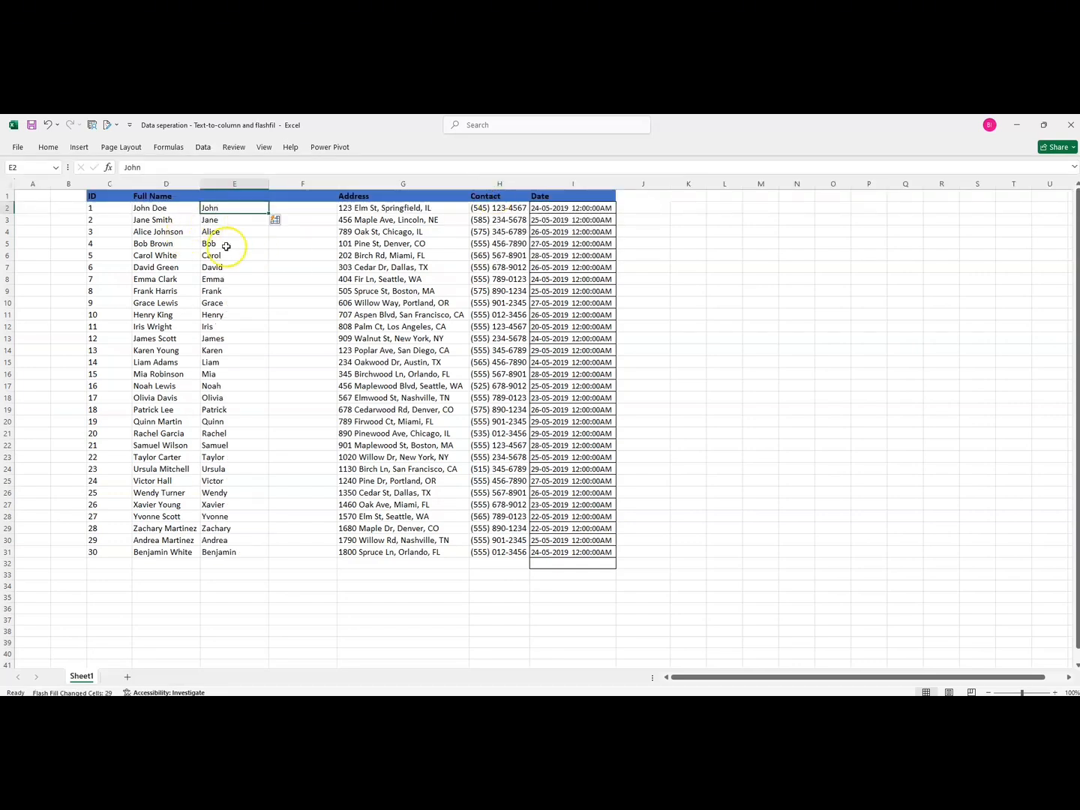
Enter Doe in cell F2 and Flash Fill the last names down column F
left_click(286, 207)
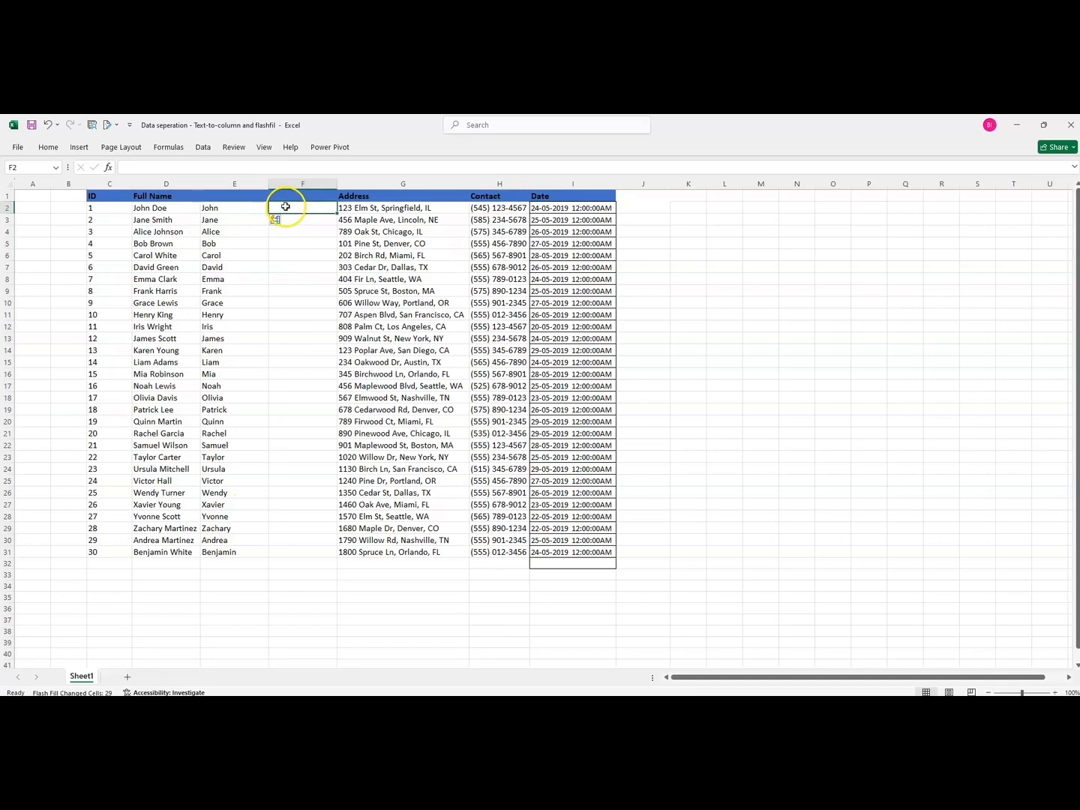
type("Doe")
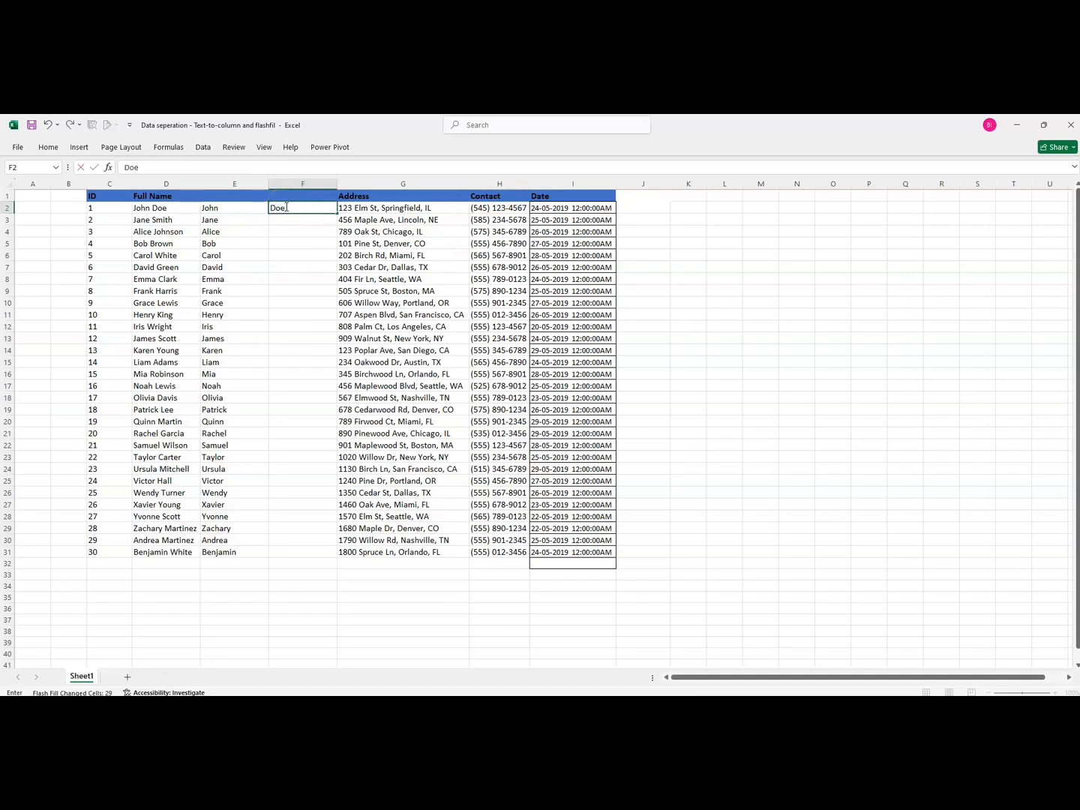
key("Return")
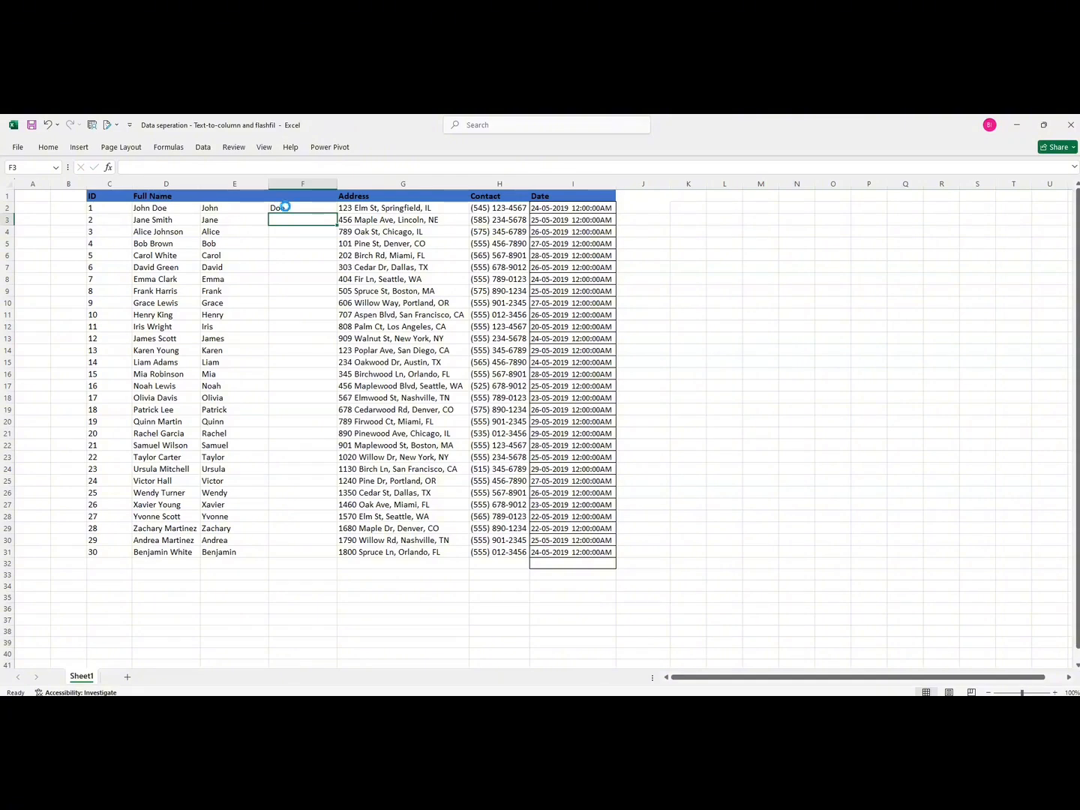
key("ctrl+e")
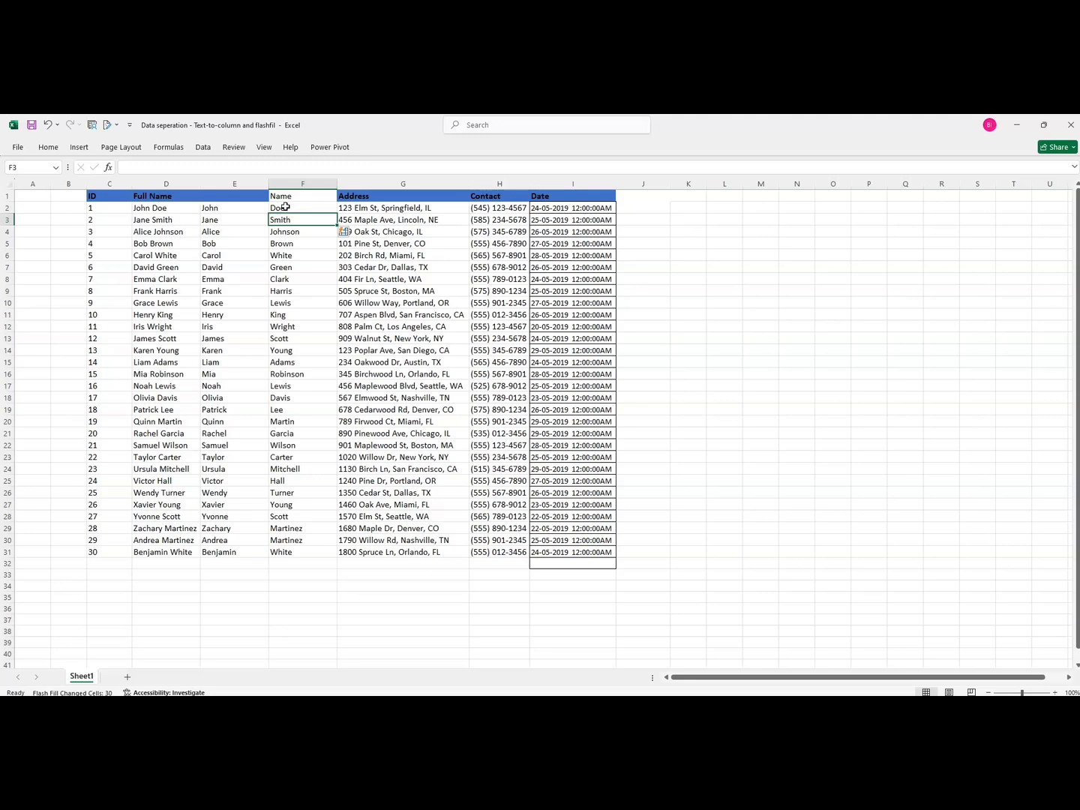
Clear the header cell above the flash-filled last names
left_click(218, 197)
left_click(279, 197)
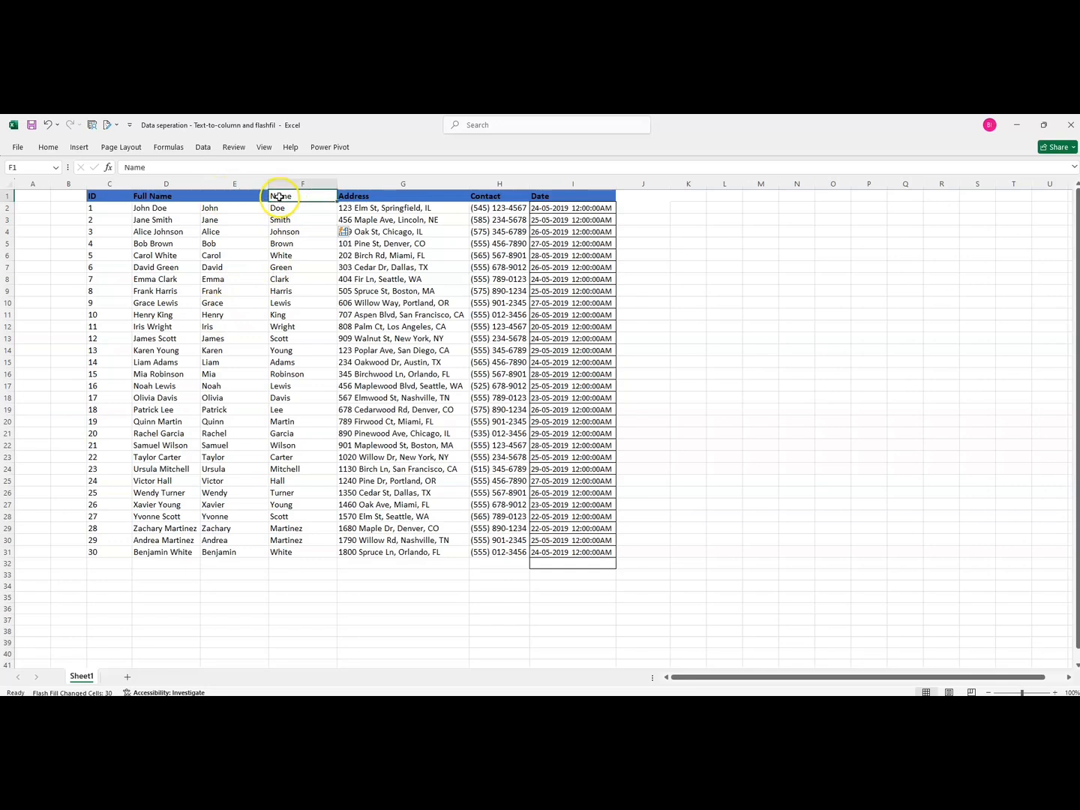
left_click(220, 197)
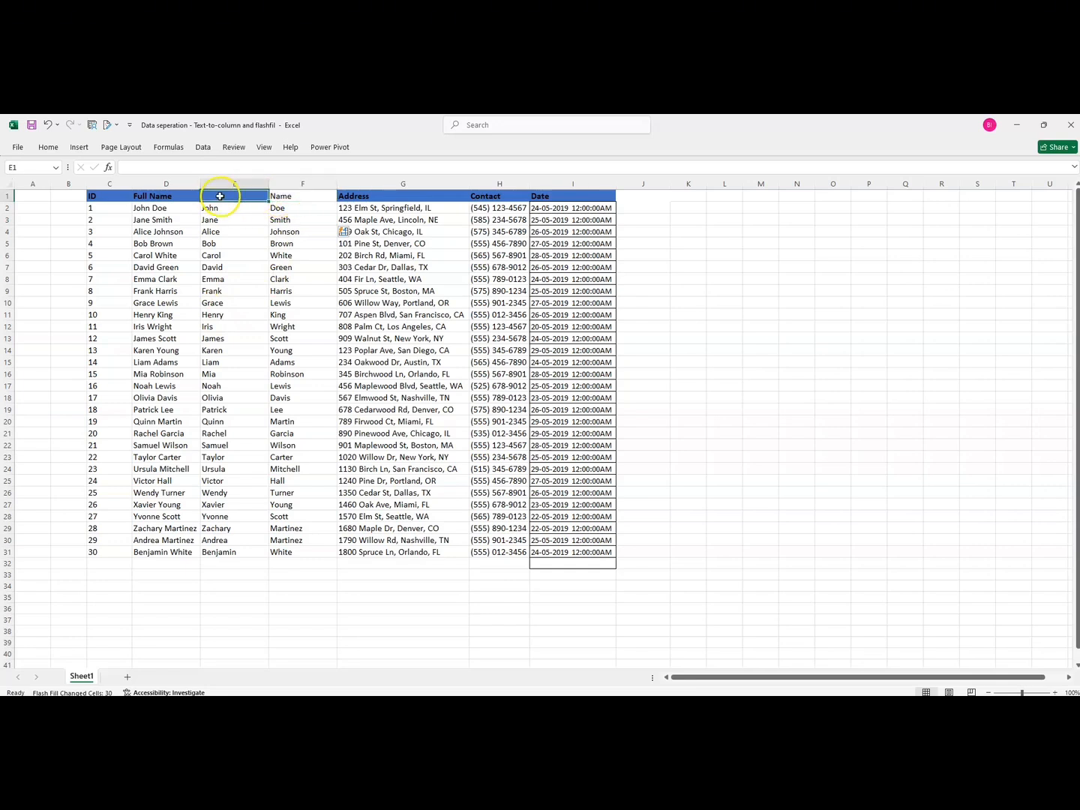
left_click(282, 198)
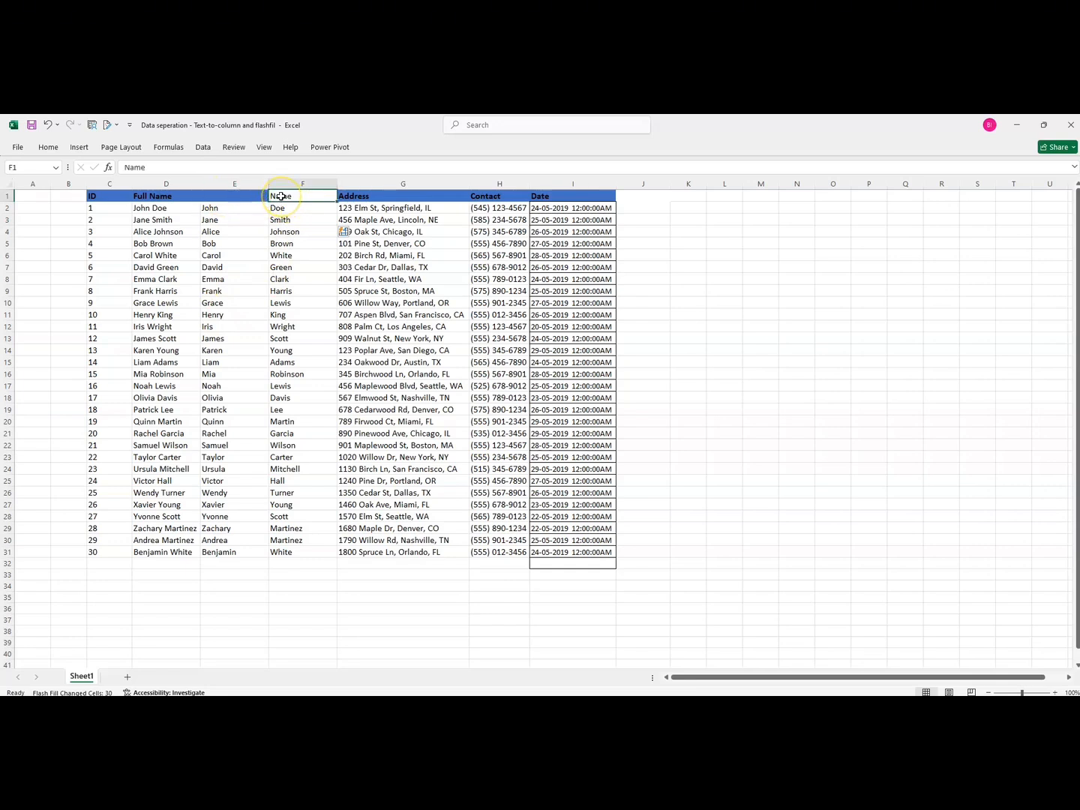
key("Delete")
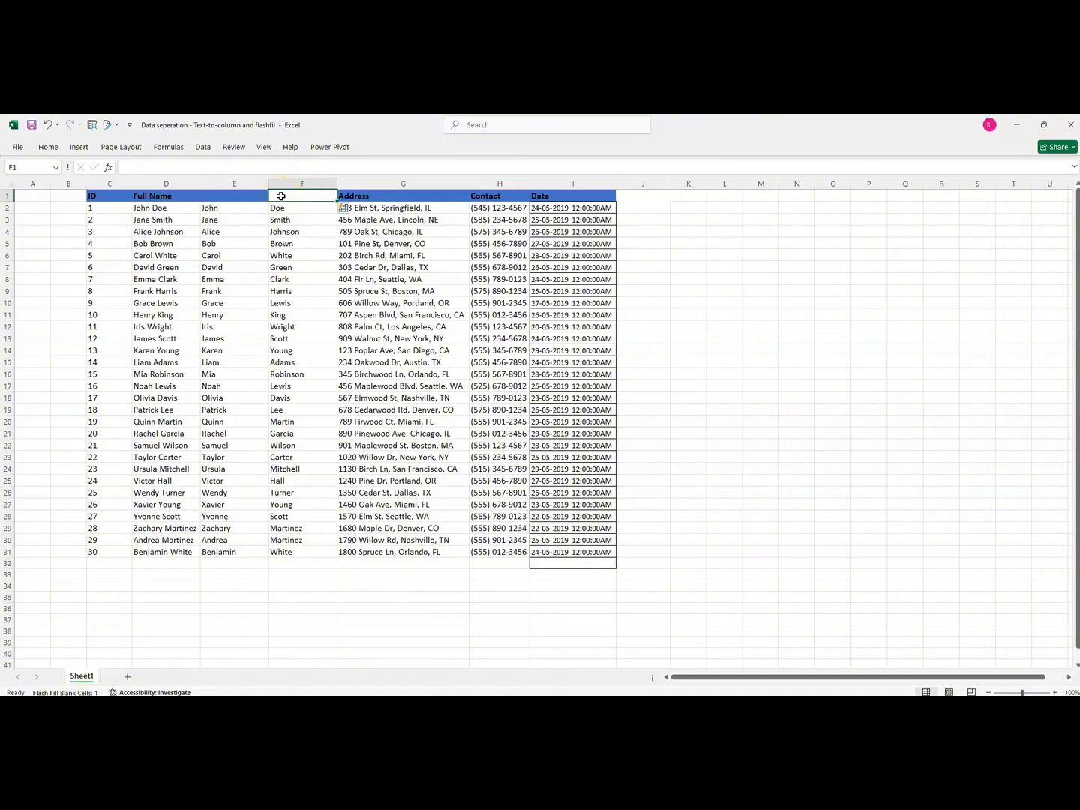
Select the flash-filled first and last names in columns E and F and delete them
left_click(219, 209)
key("ctrl+shift+Right")
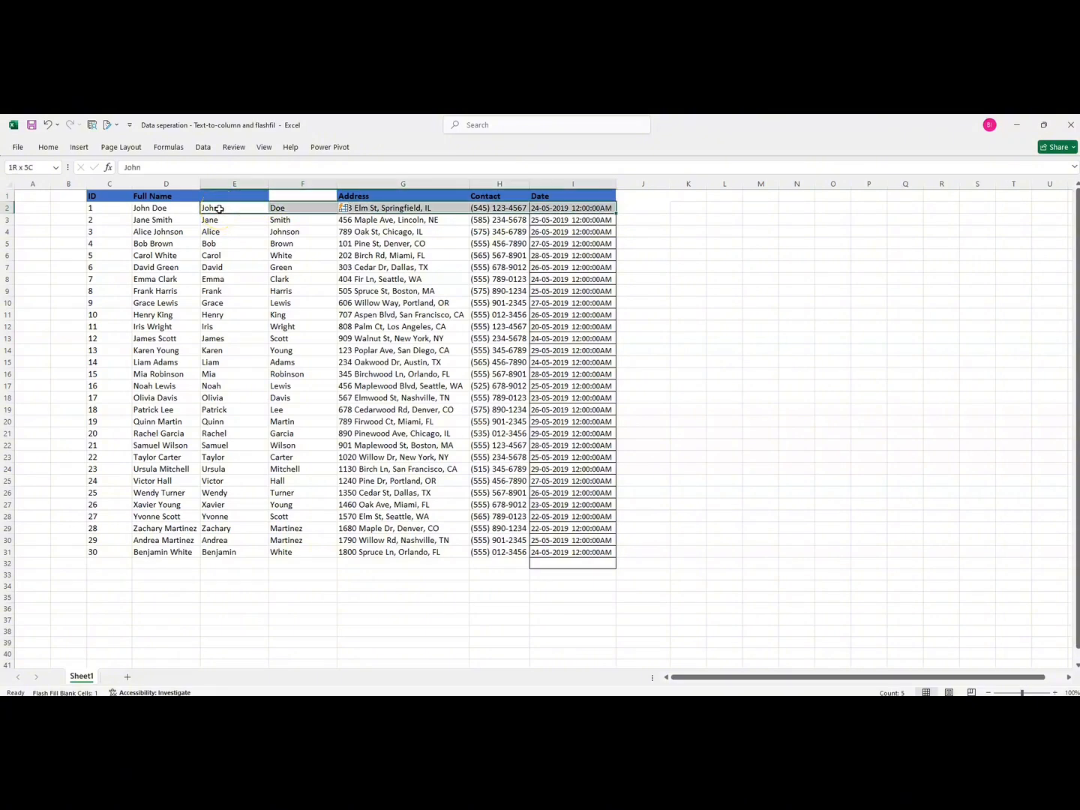
key("ctrl+shift+Down")
left_click(215, 208)
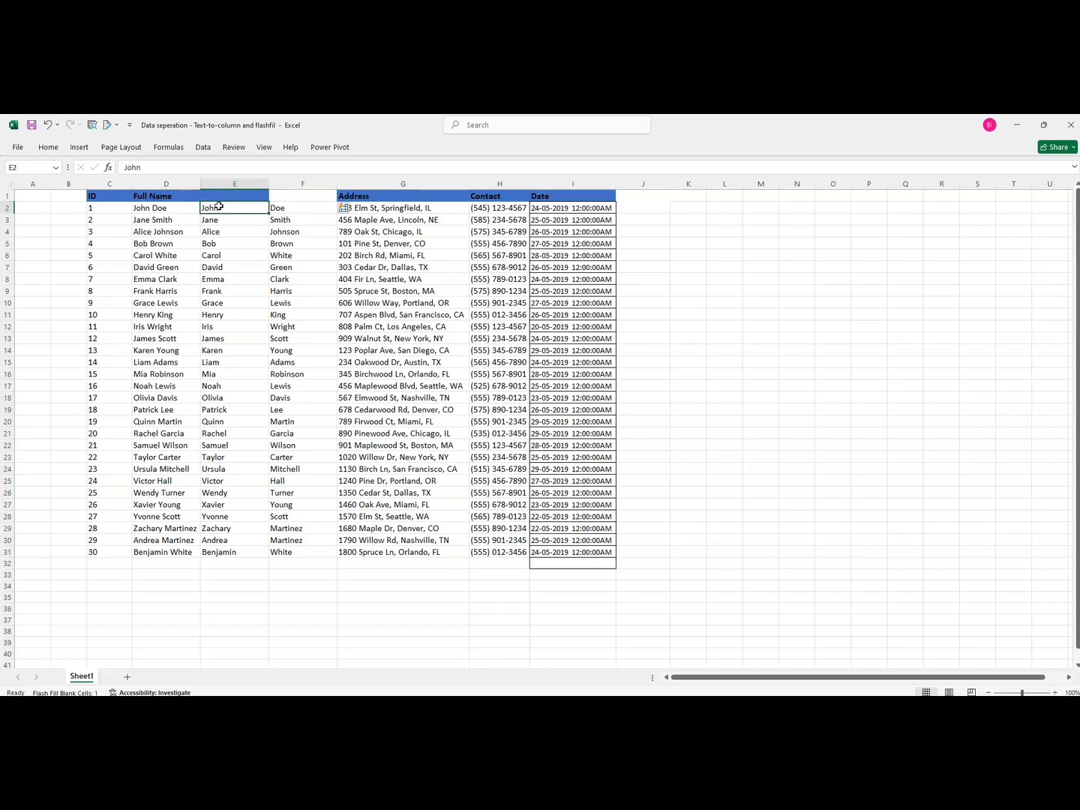
left_click_drag(220, 207, 291, 208)
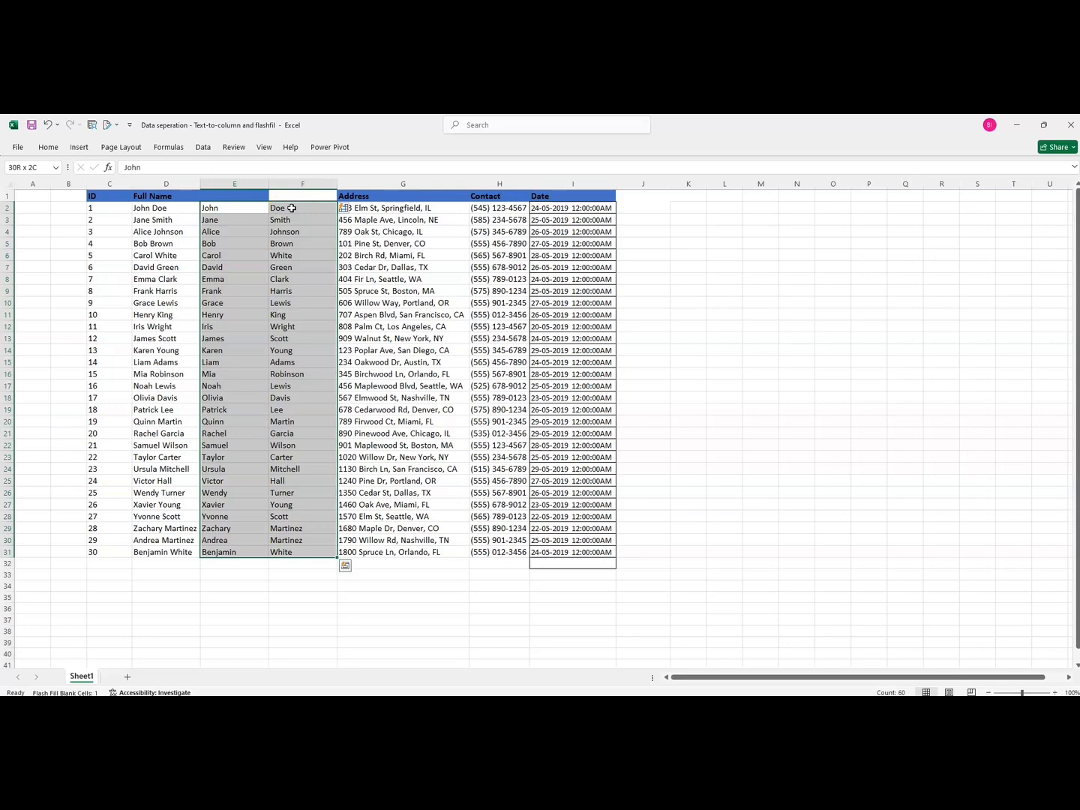
key("Delete")
left_click(258, 209)
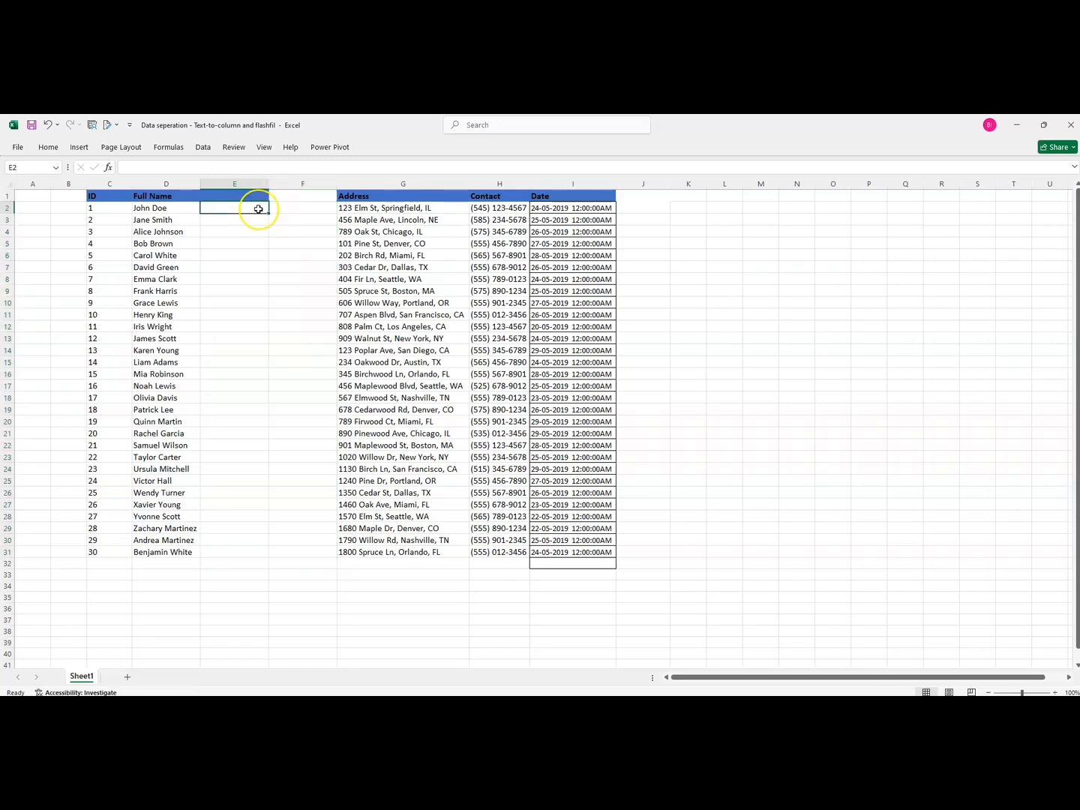
Enter John and Jane as the first two first names in column E to Flash Fill the rest
type("John")
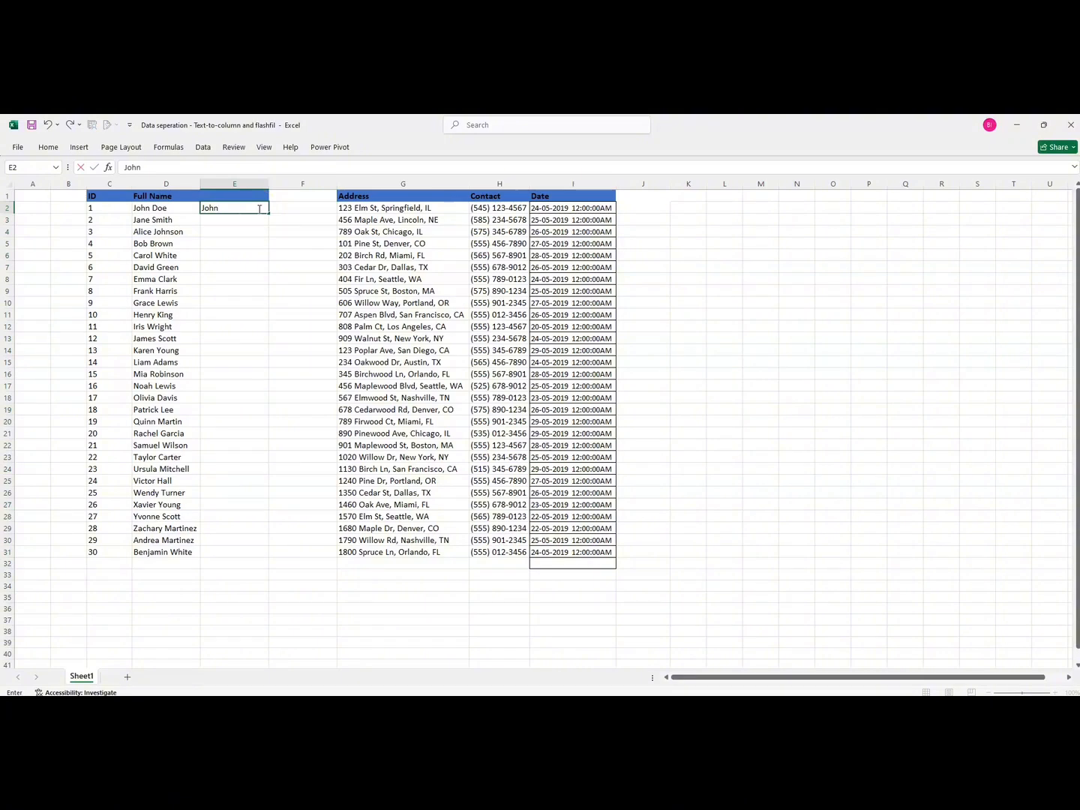
key("Return")
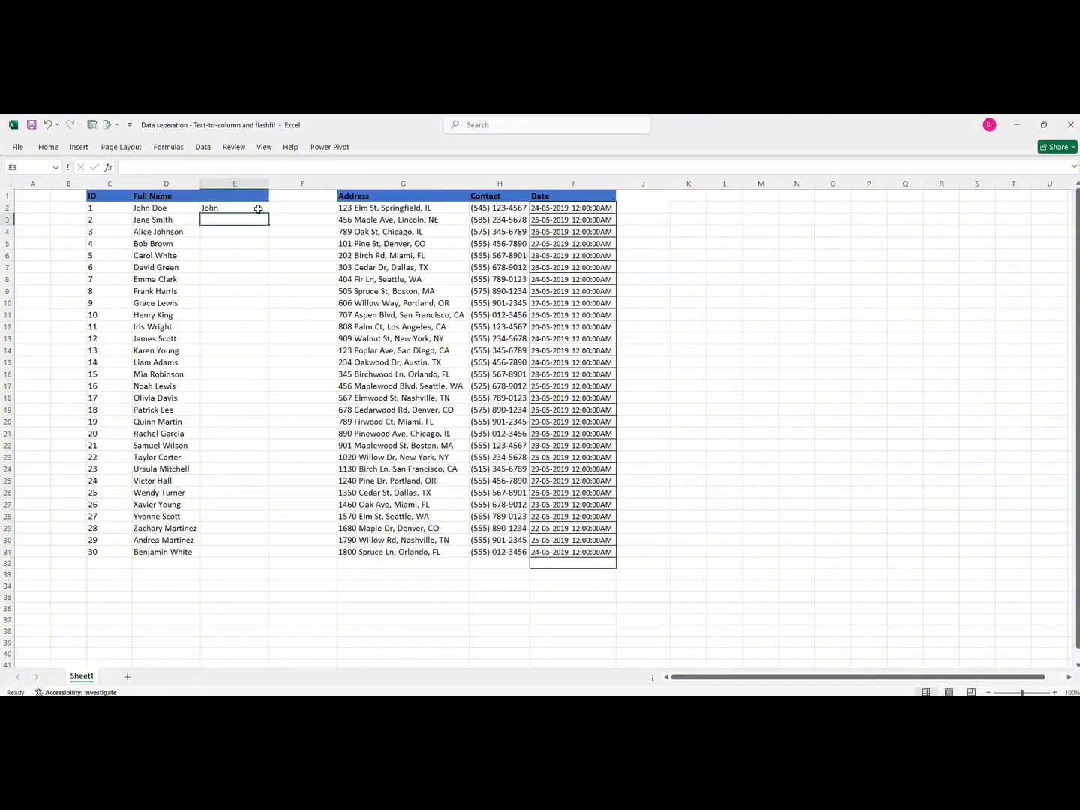
type("Jane")
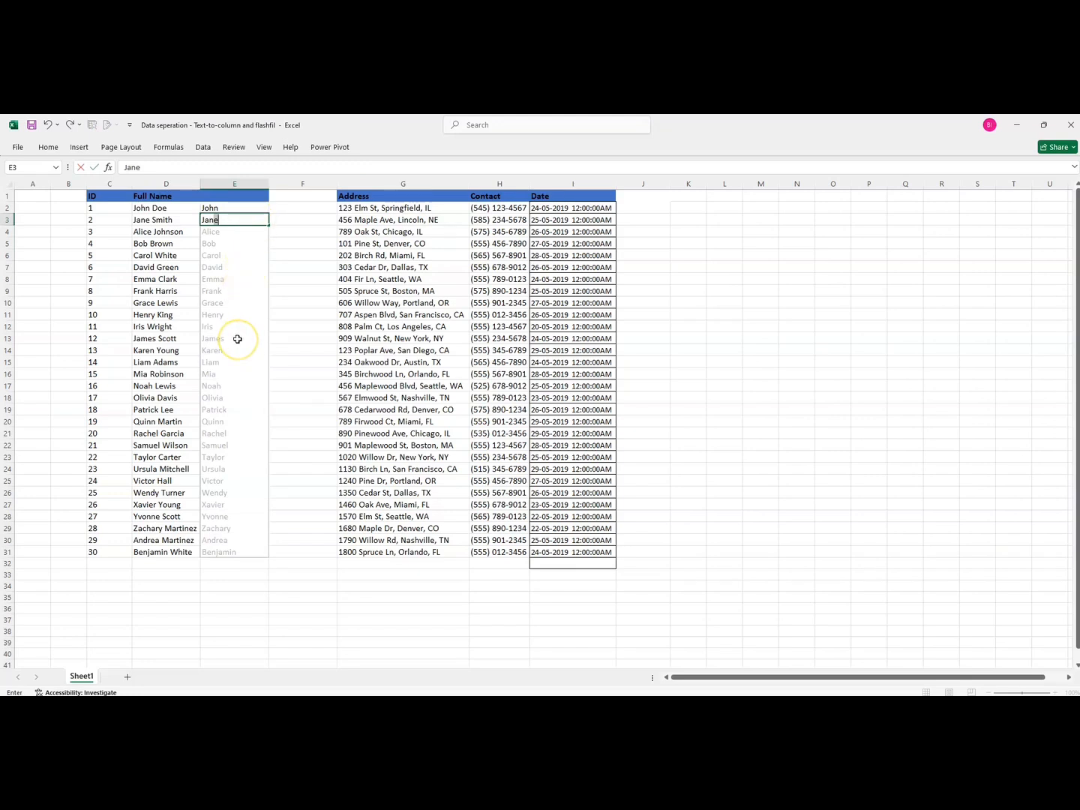
key("Return")
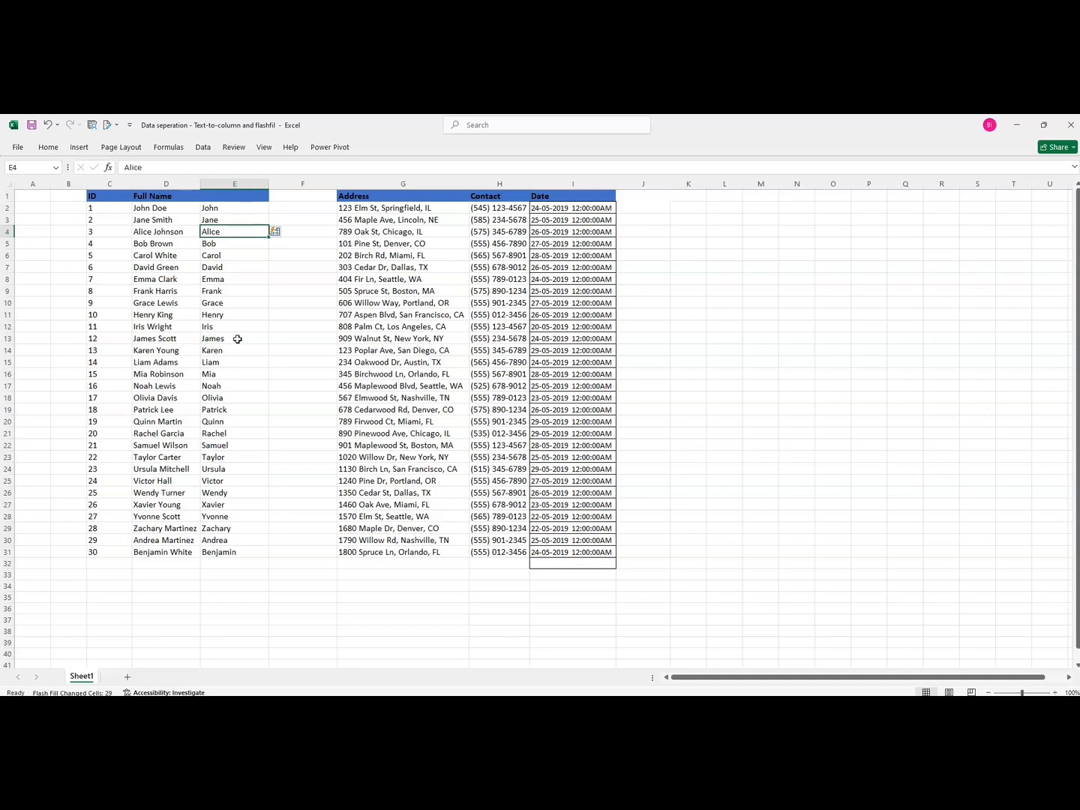
Enter Doe and Smith as the first two last names in column F to Flash Fill the rest
left_click(281, 206)
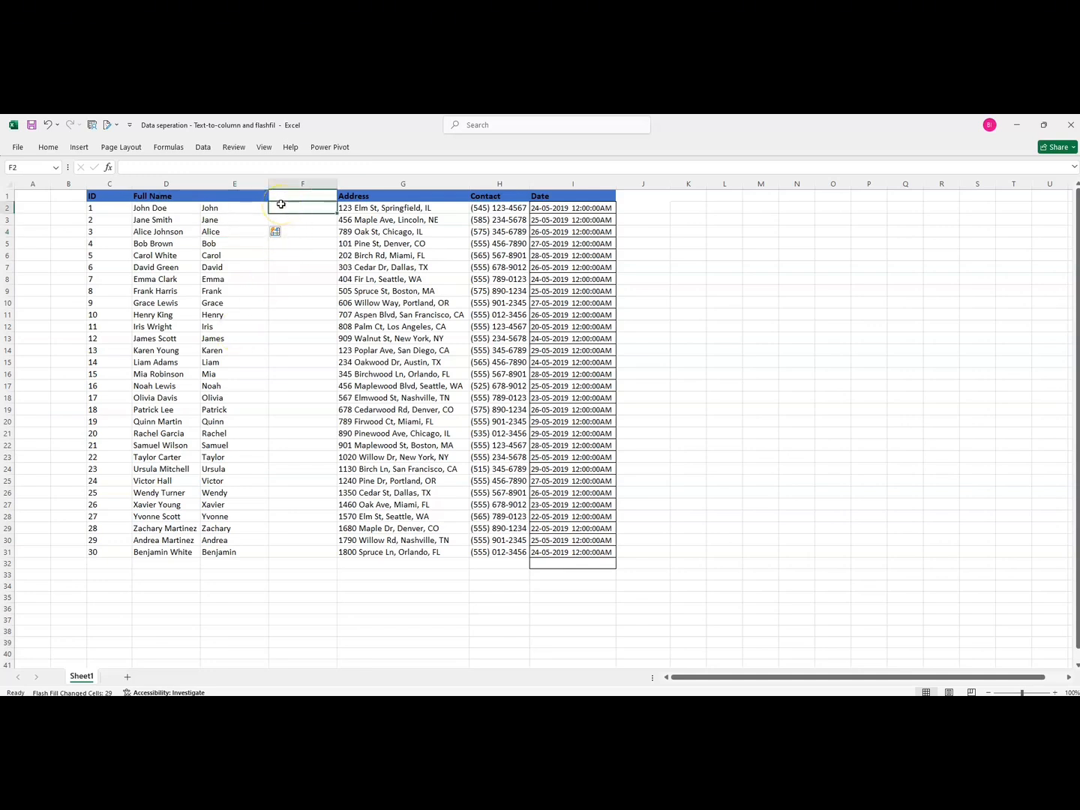
type("Doe")
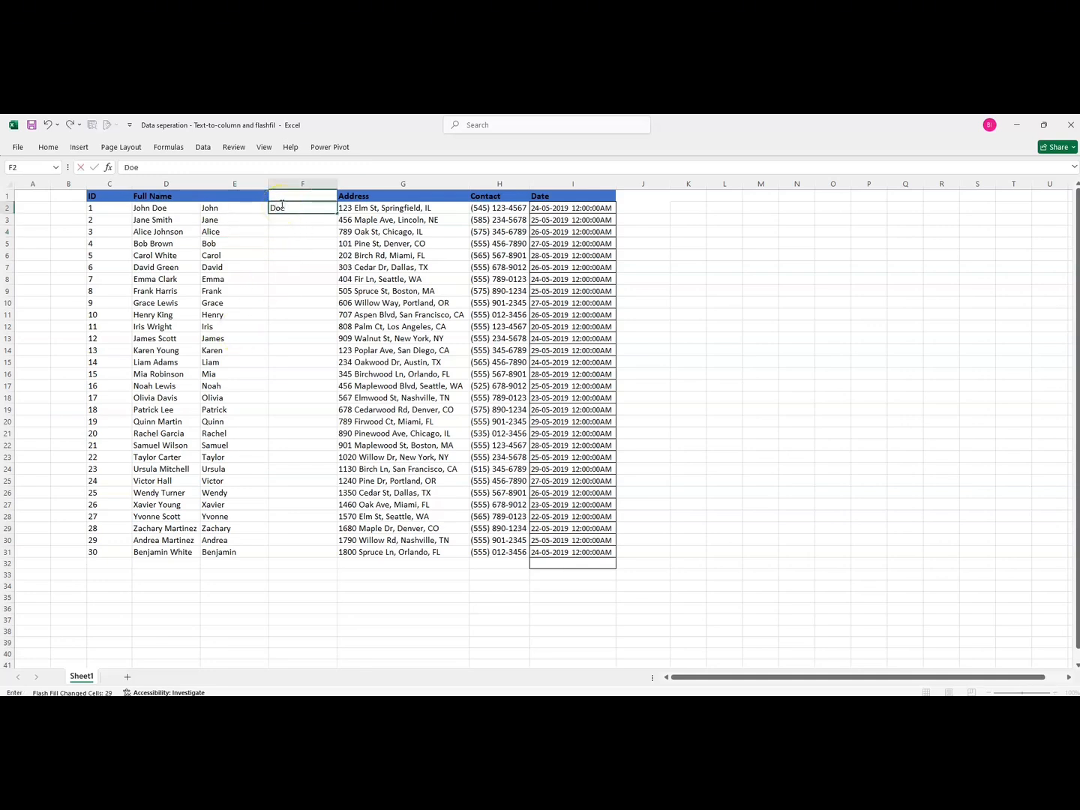
key("Return")
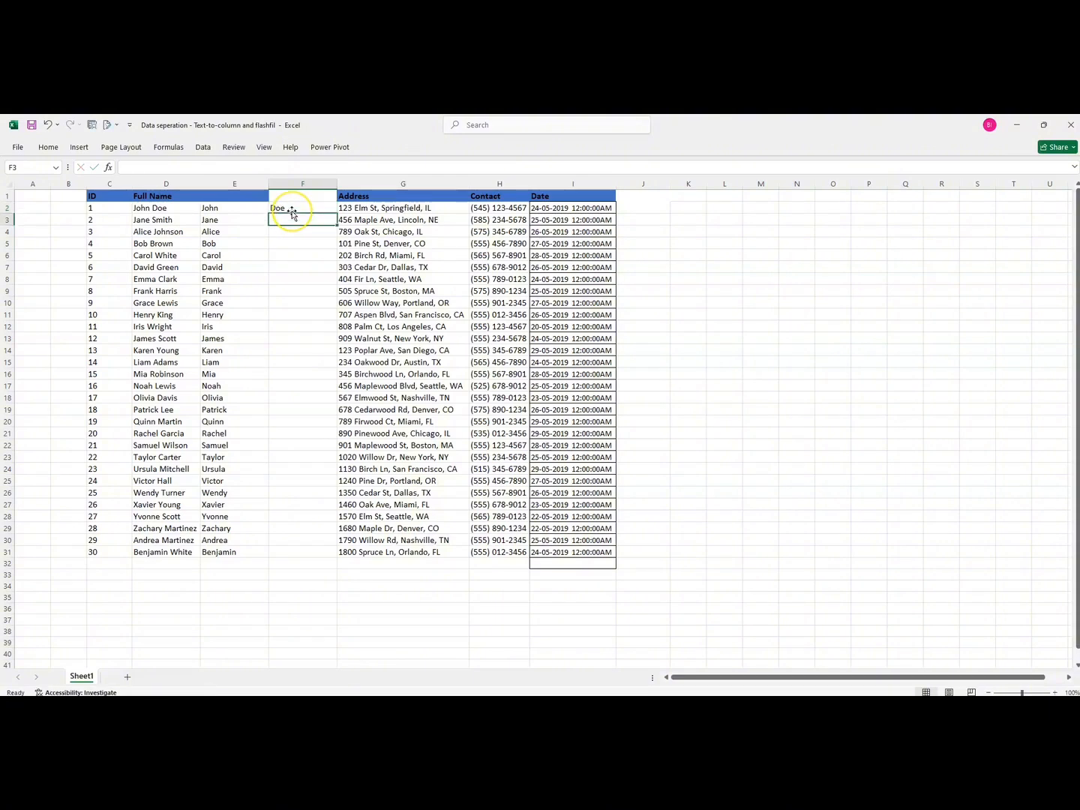
type("Smith")
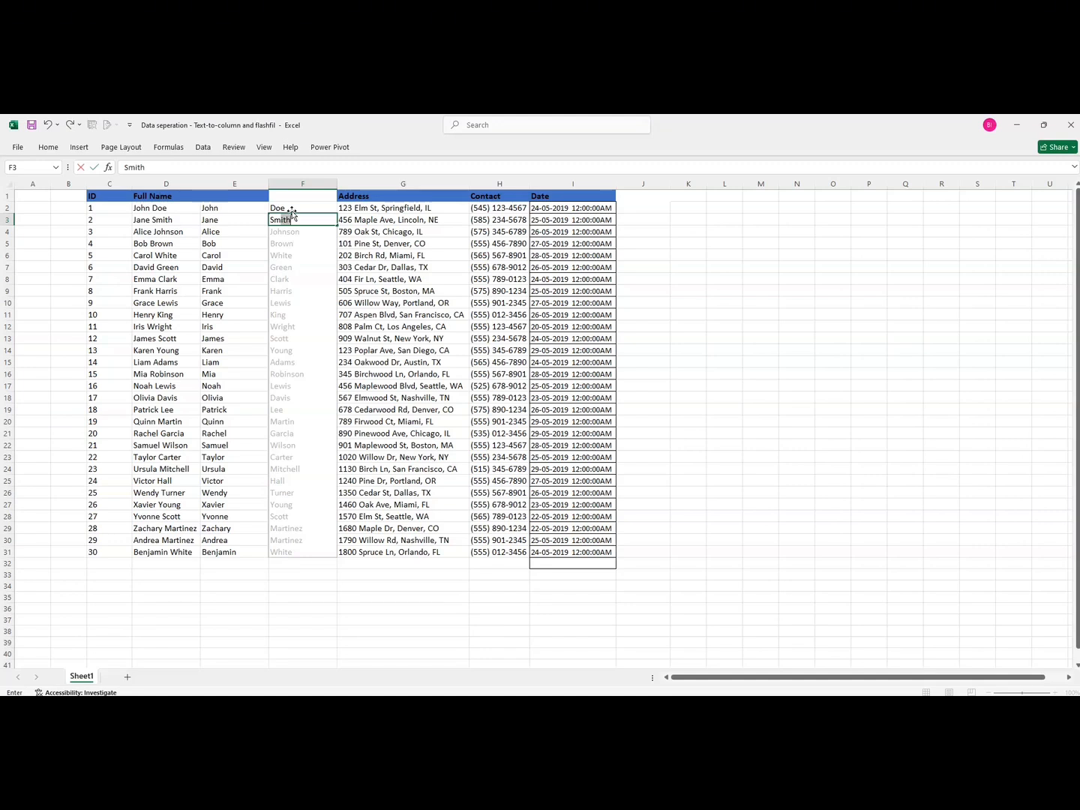
key("Return")
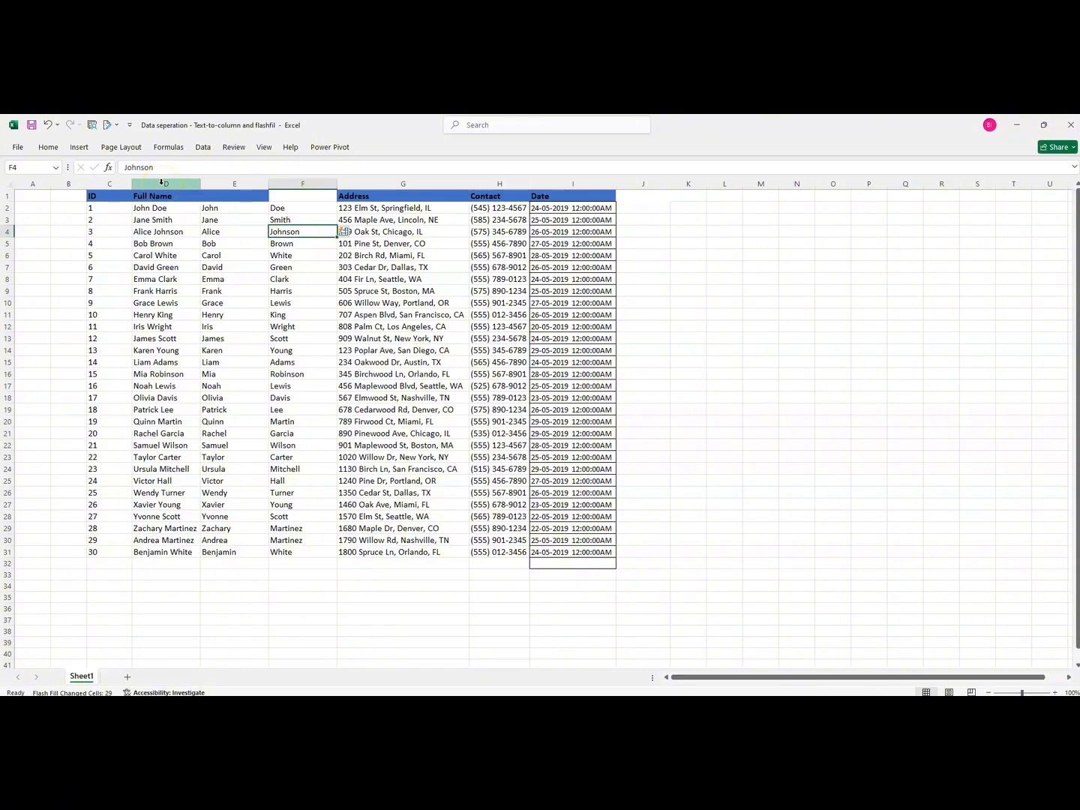
Add the headers First Name and Last Name above the two new name columns
left_click(216, 198)
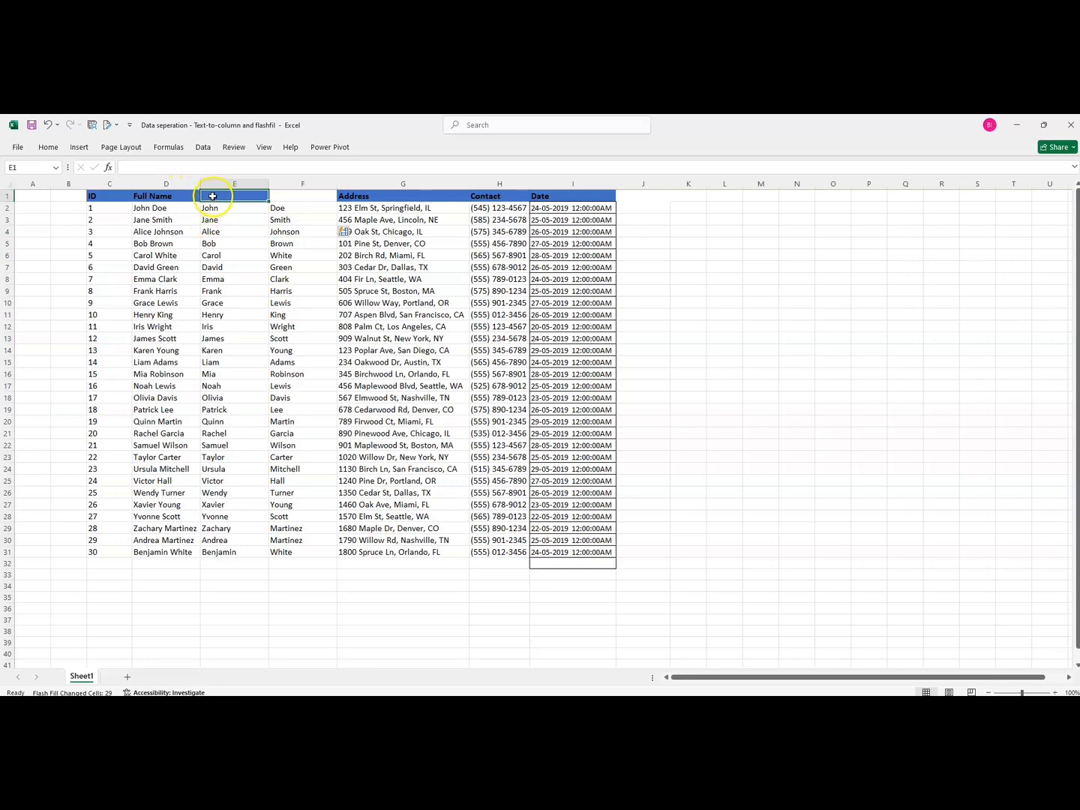
type("First")
key("Tab")
type("N")
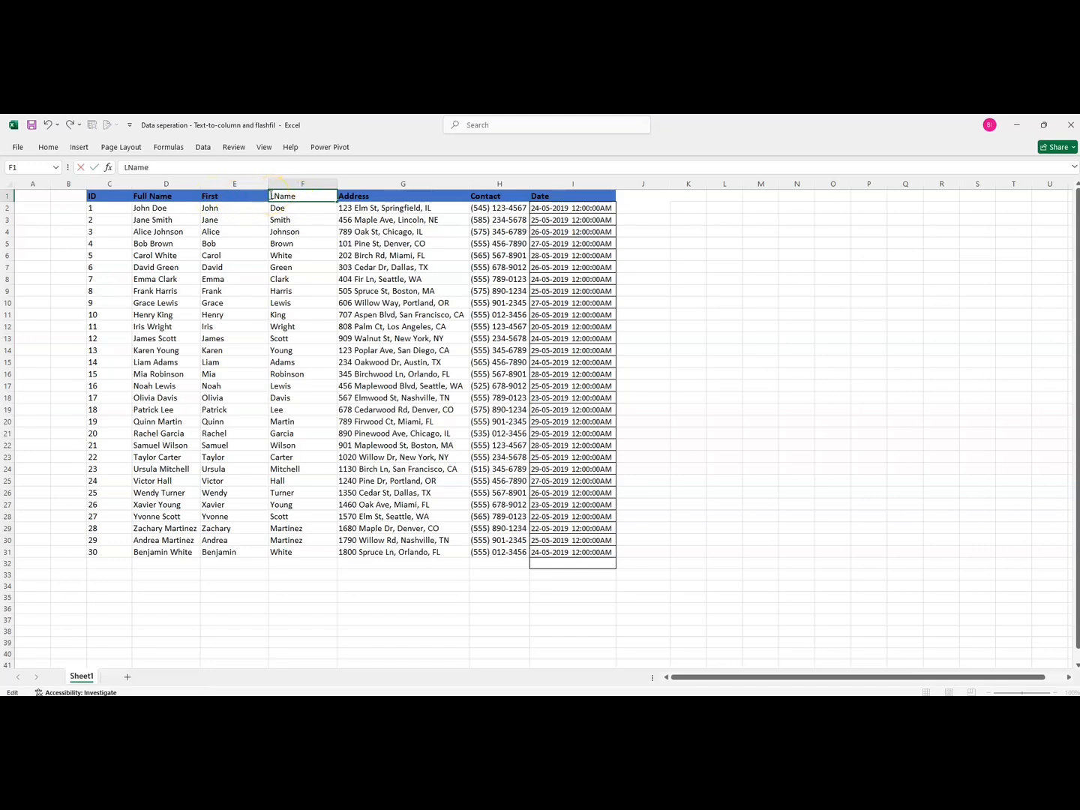
type("ast")
left_click(237, 197)
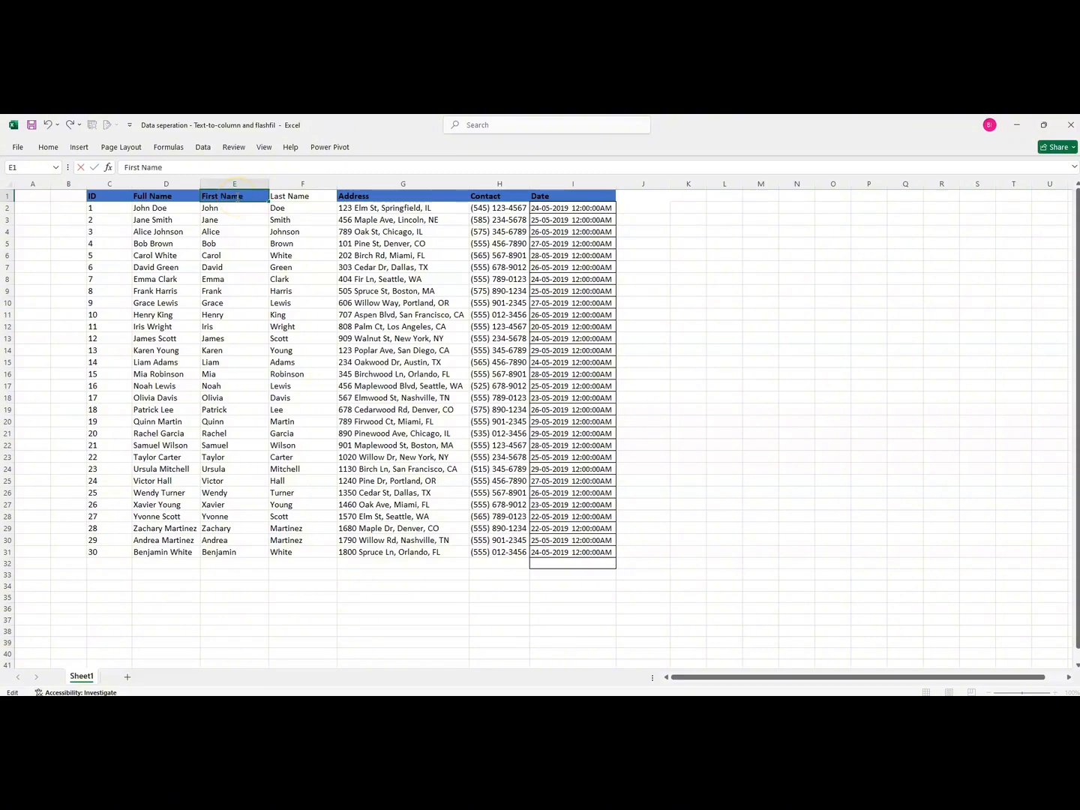
key("Return")
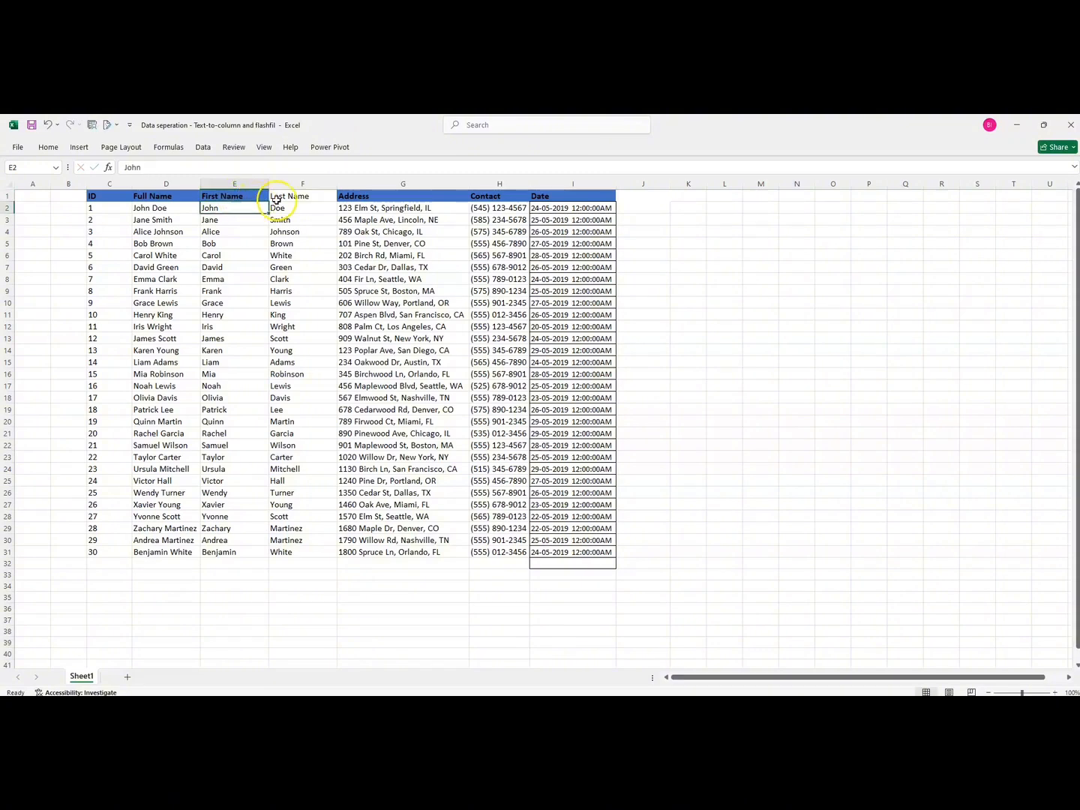
left_click(280, 196)
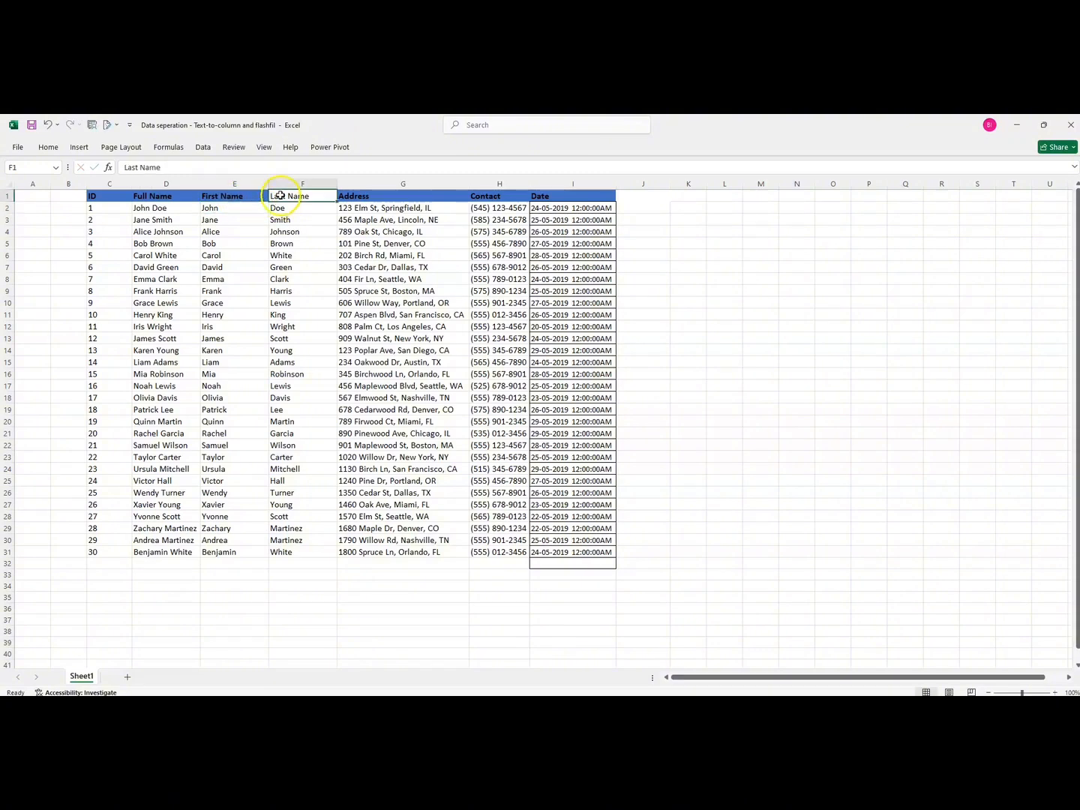
left_click(377, 185)
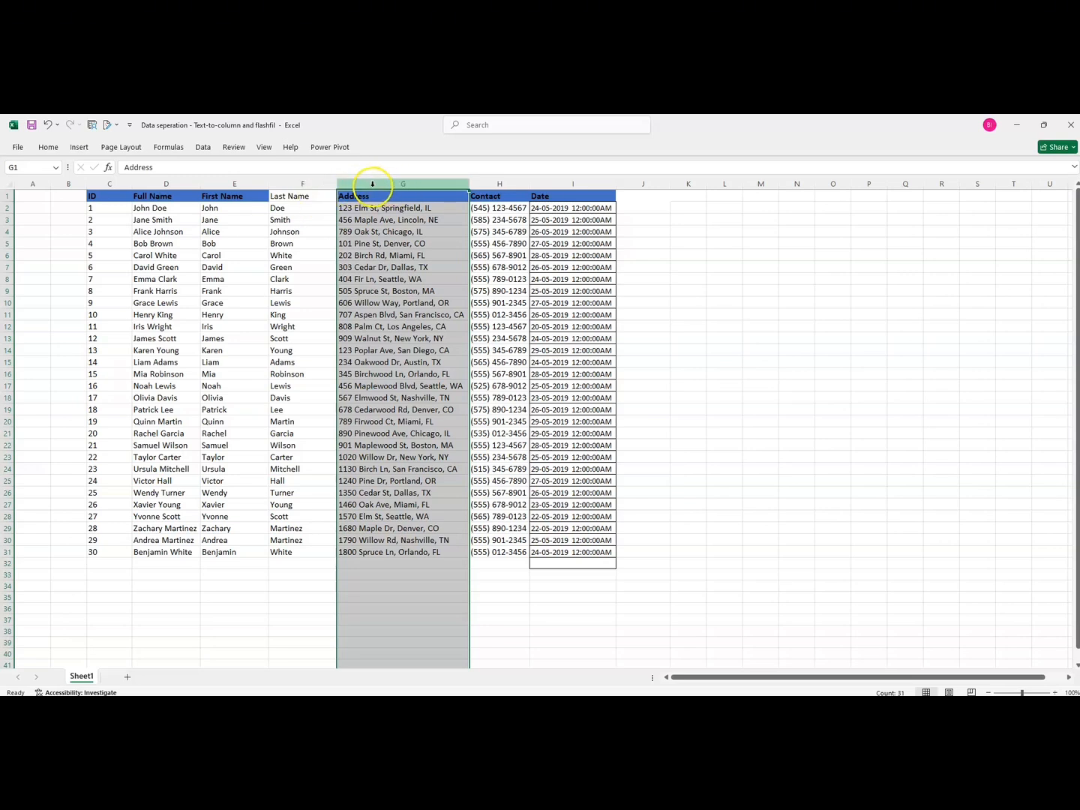
left_click(203, 147)
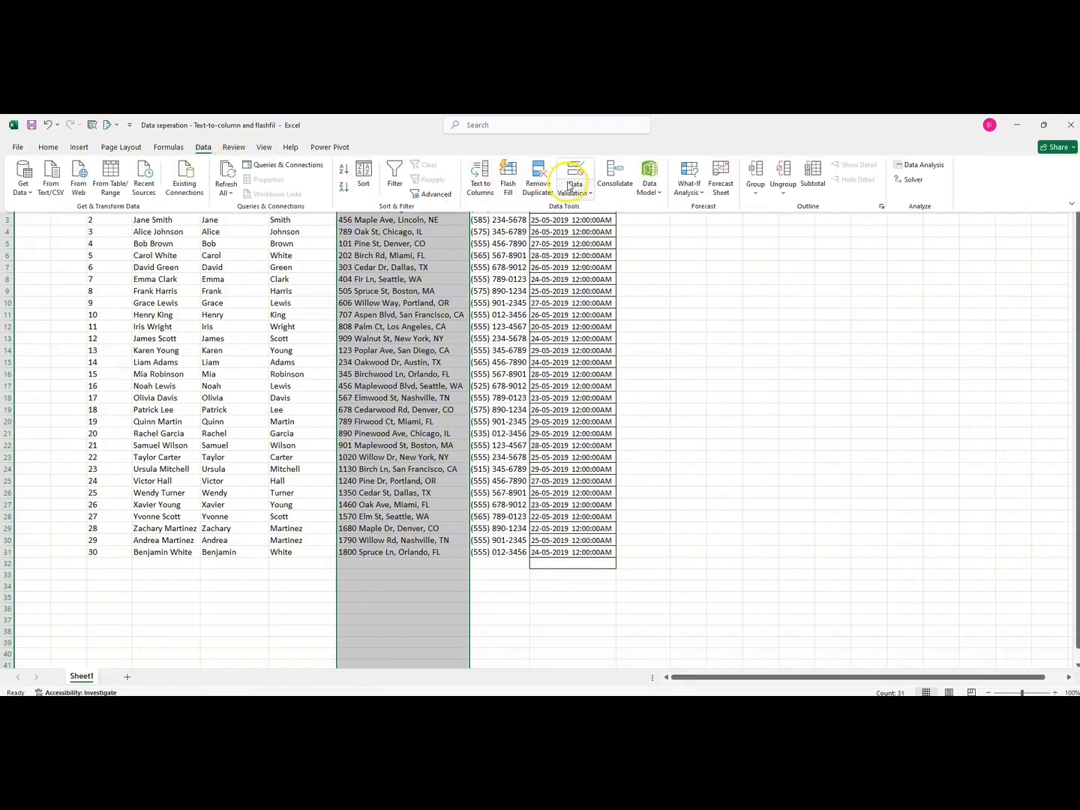
left_click(482, 186)
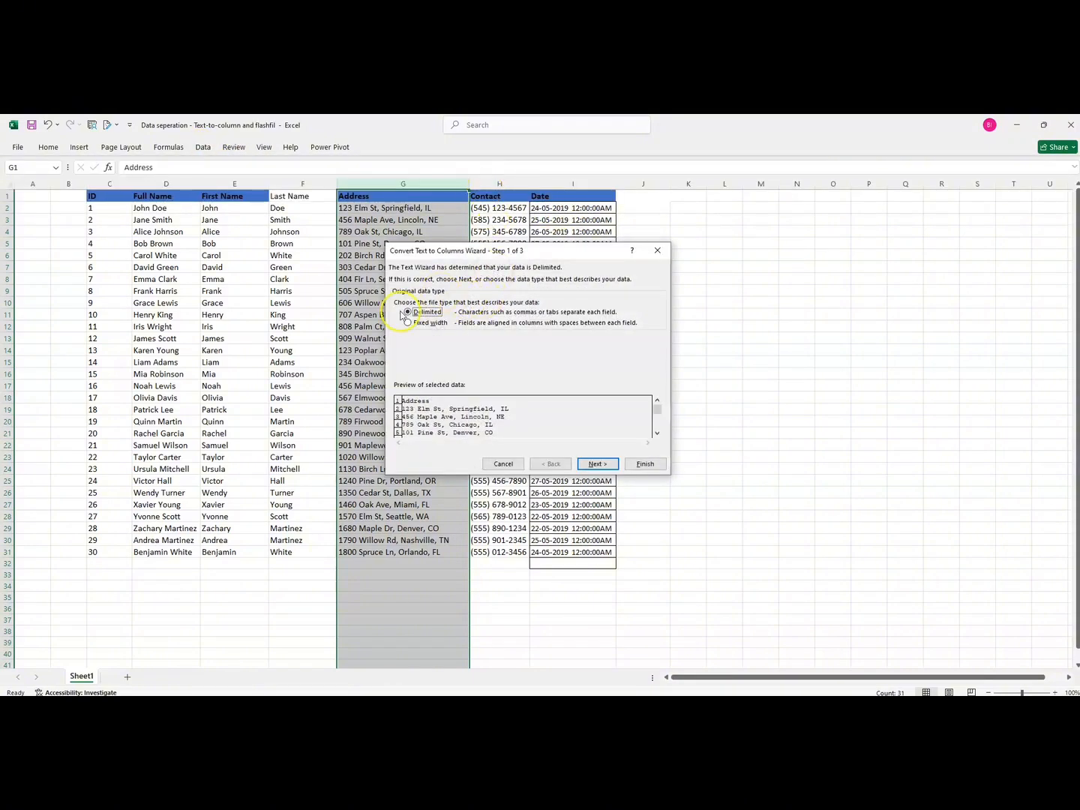
left_click_drag(443, 258, 558, 253)
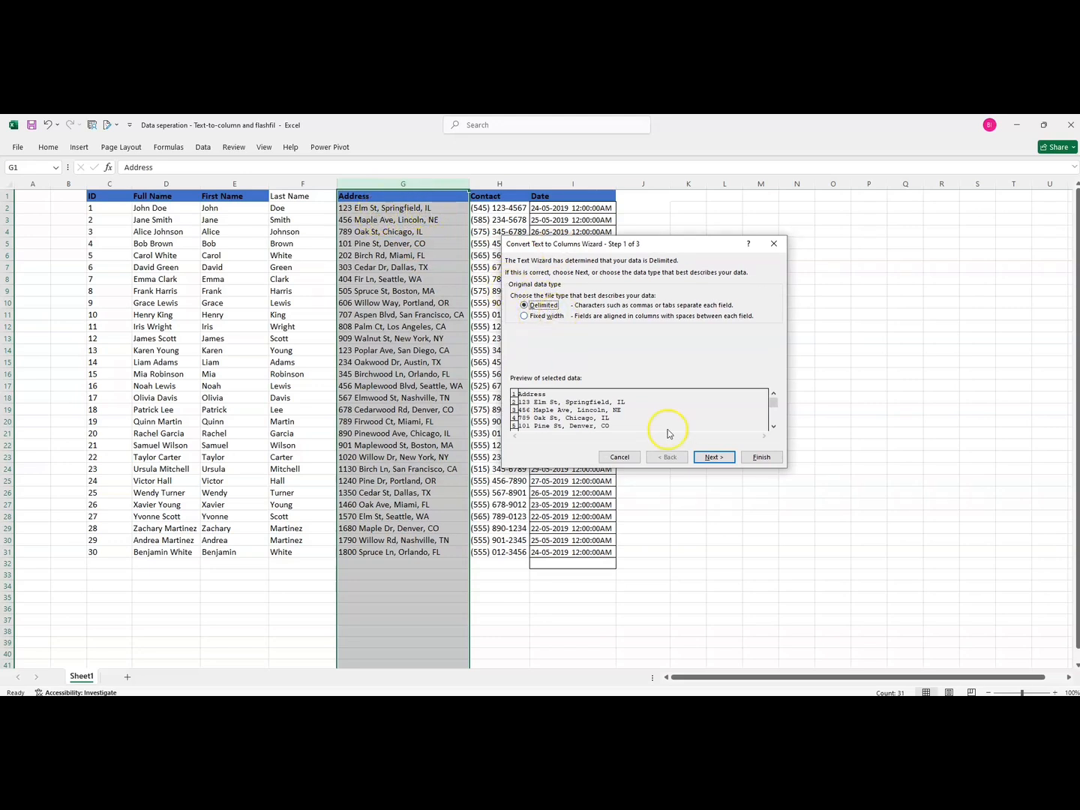
left_click(713, 457)
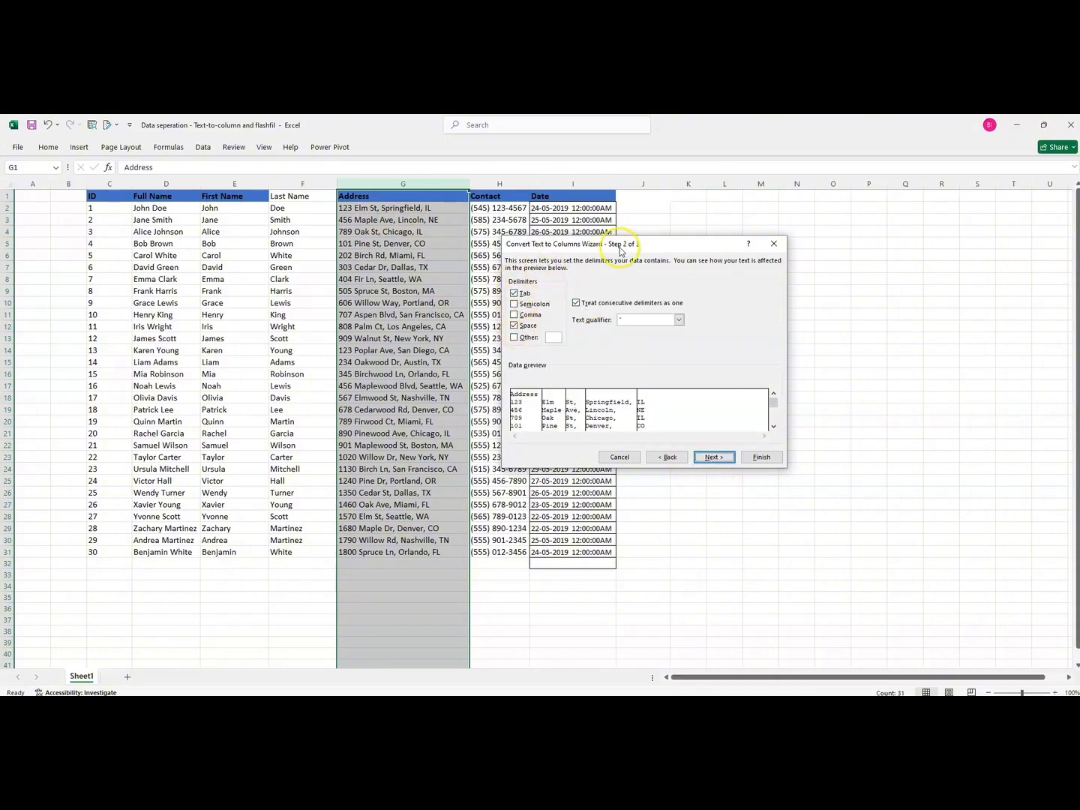
left_click(515, 314)
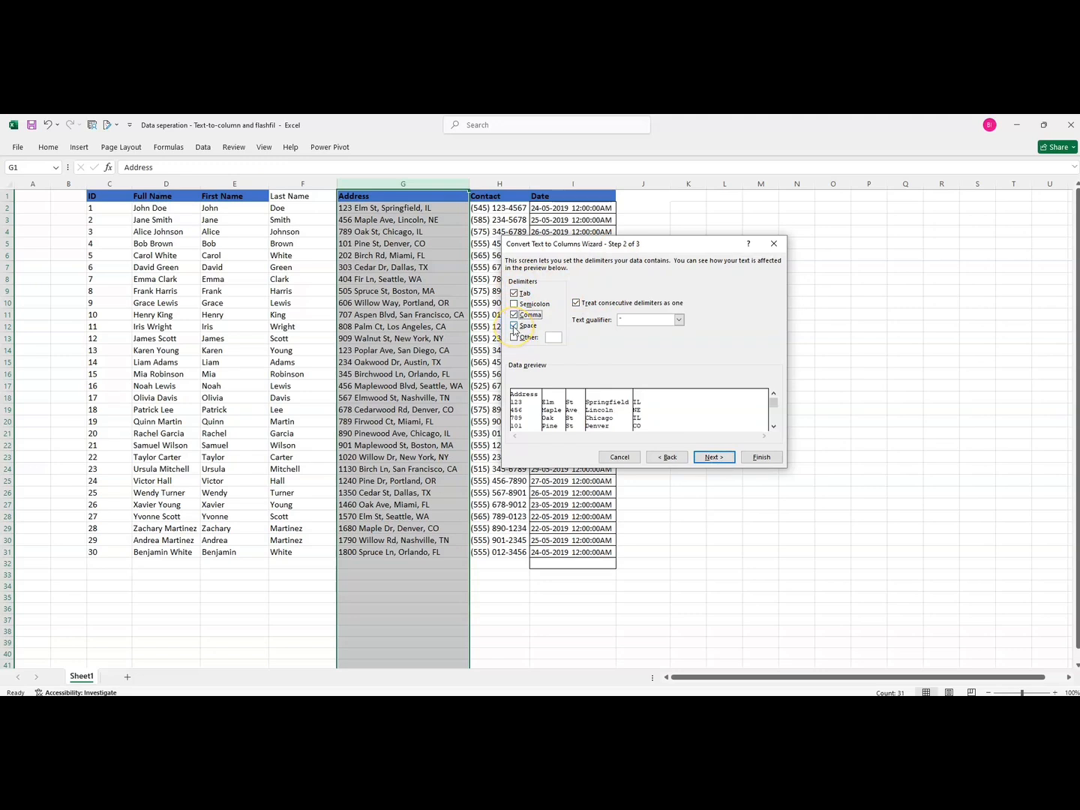
left_click(515, 327)
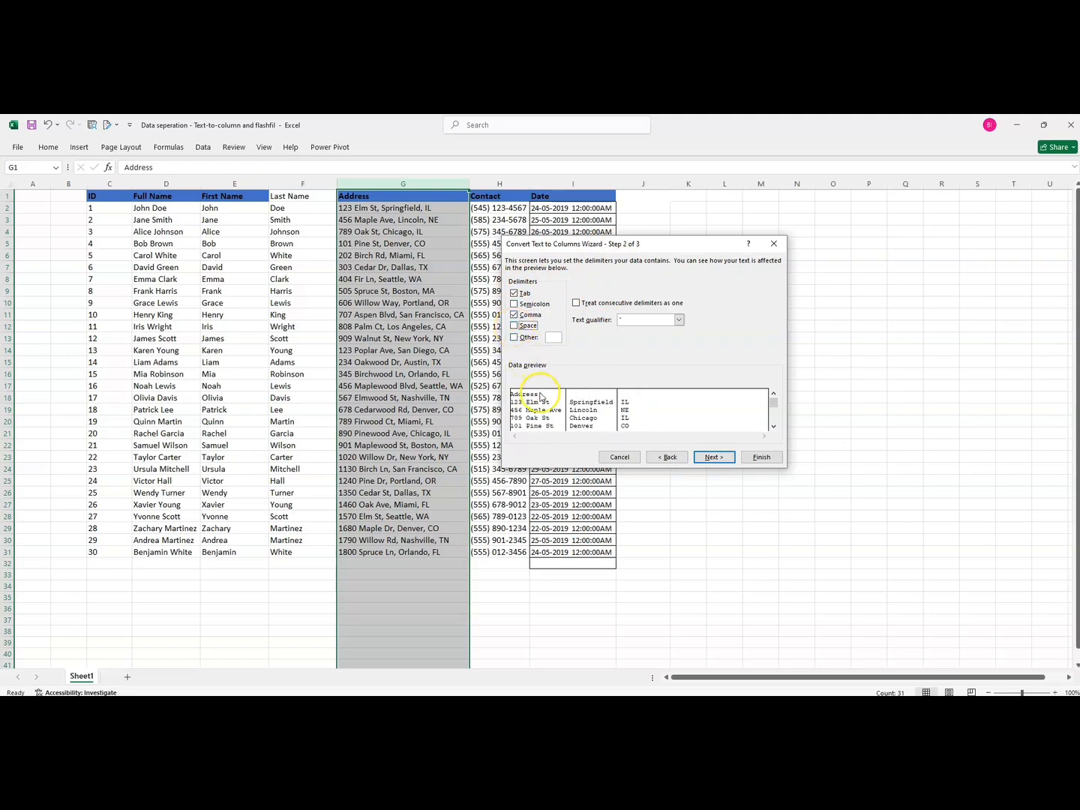
left_click(515, 327)
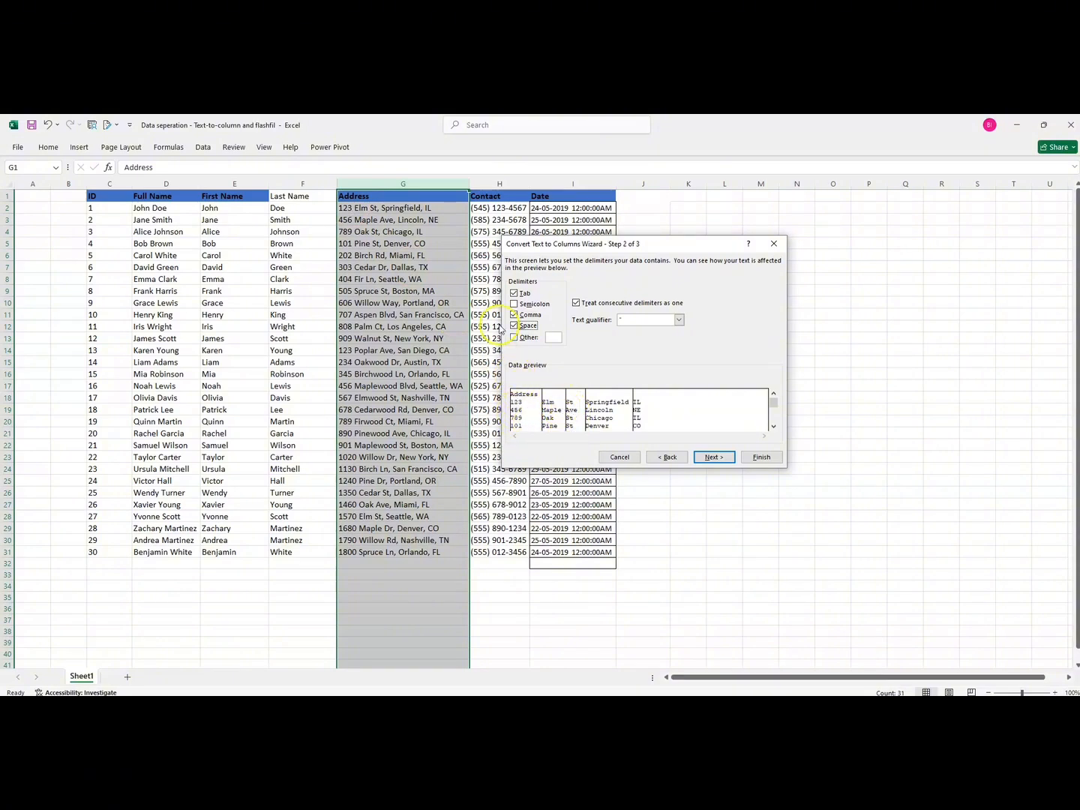
left_click(515, 328)
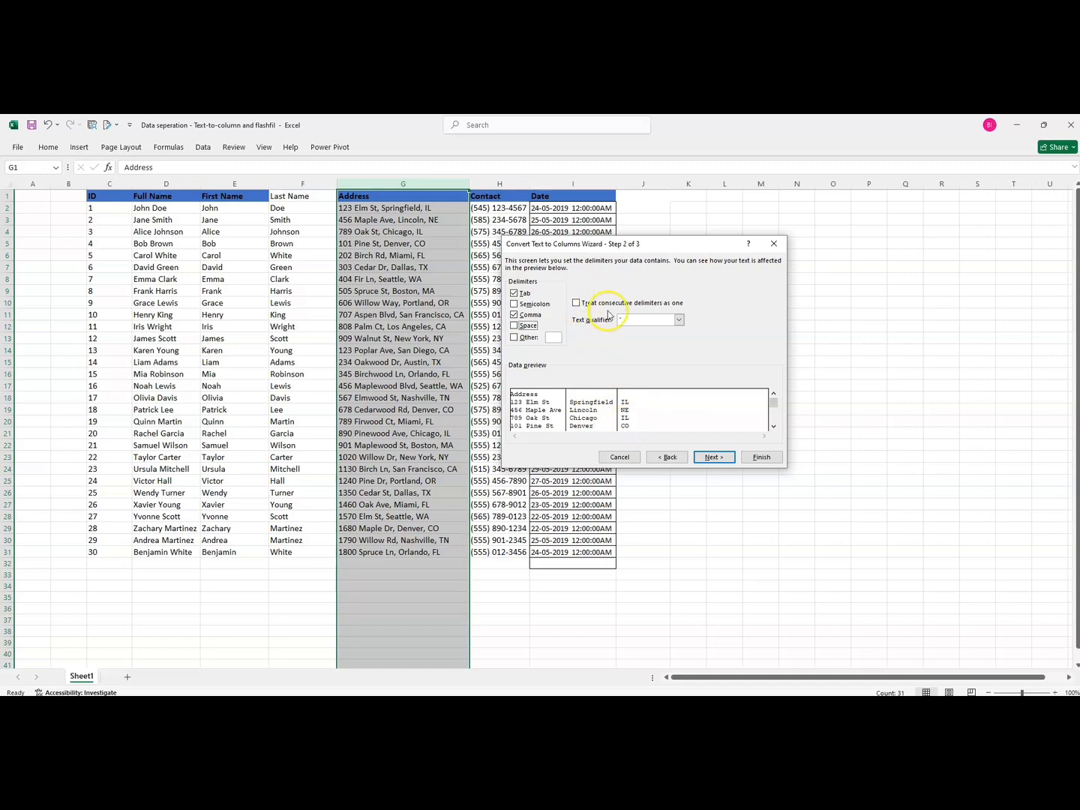
left_click(711, 459)
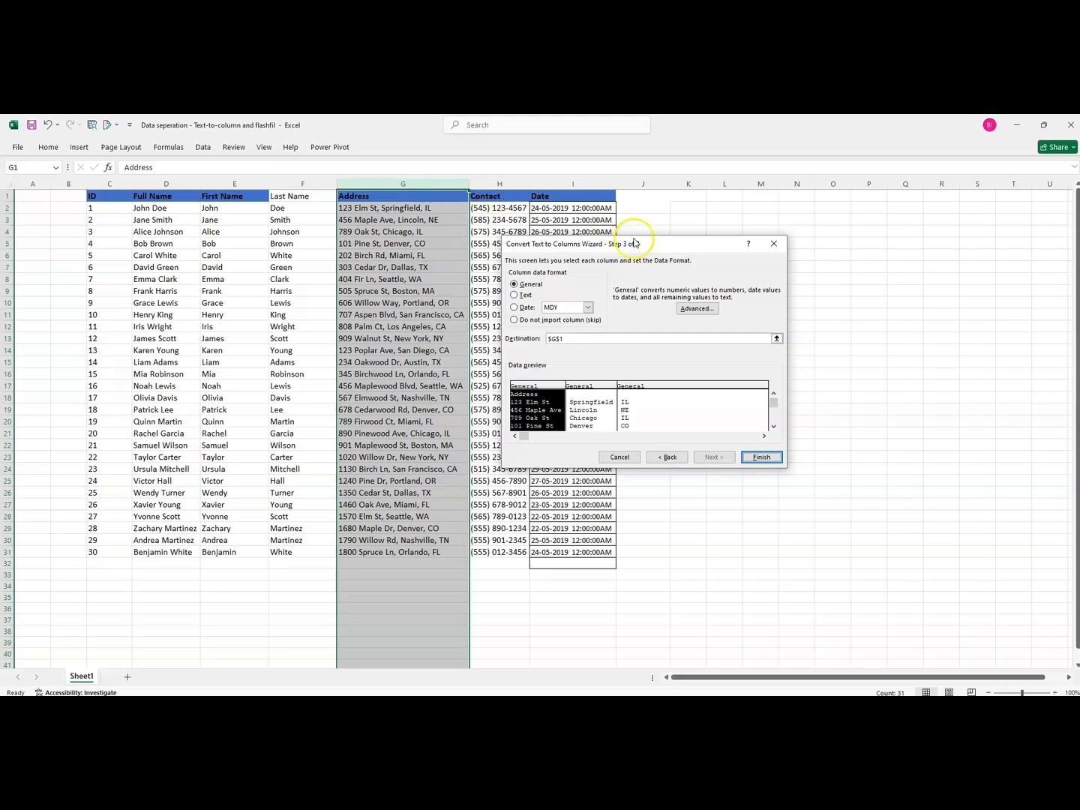
left_click(771, 245)
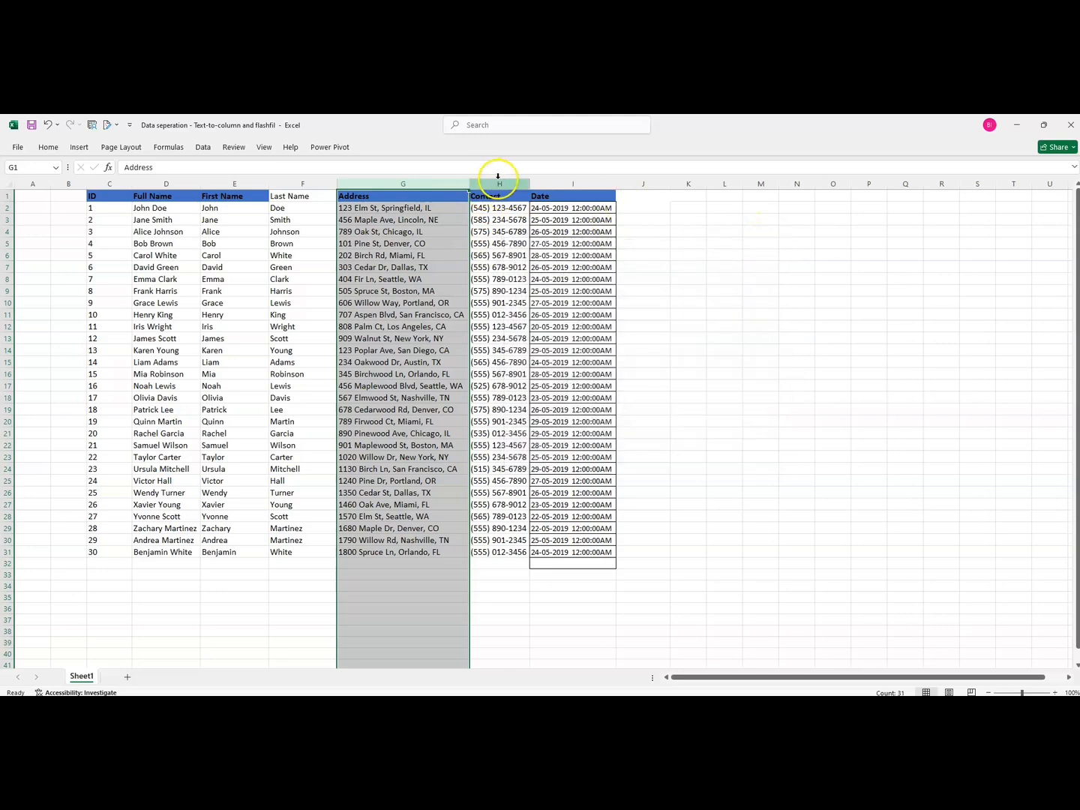
Insert three blank columns to the right of the Address column
left_click(498, 184)
right_click(501, 183)
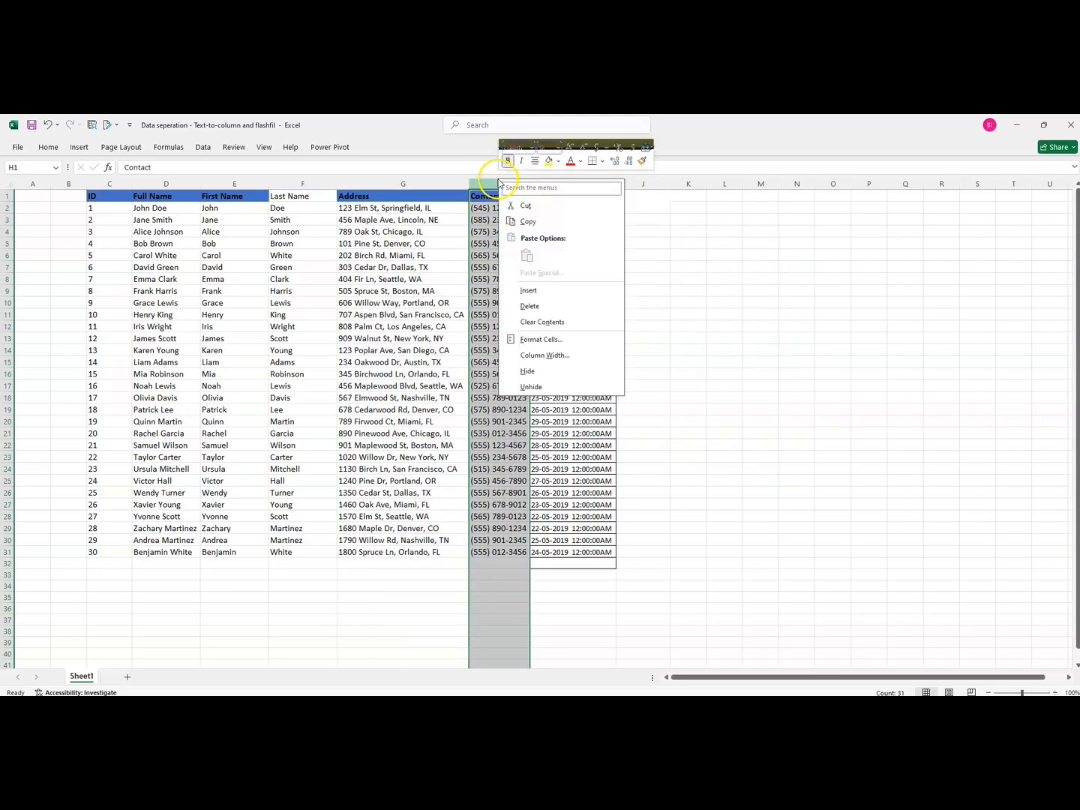
left_click(529, 290)
left_click(624, 183)
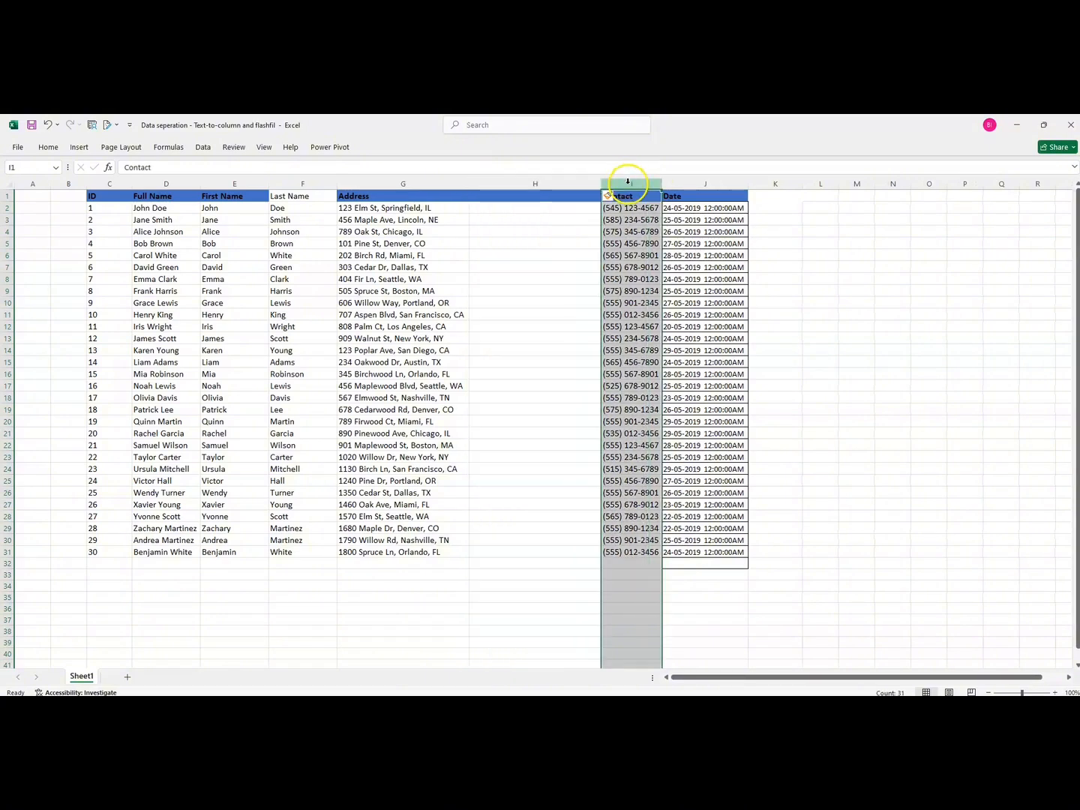
right_click(628, 185)
left_click(658, 295)
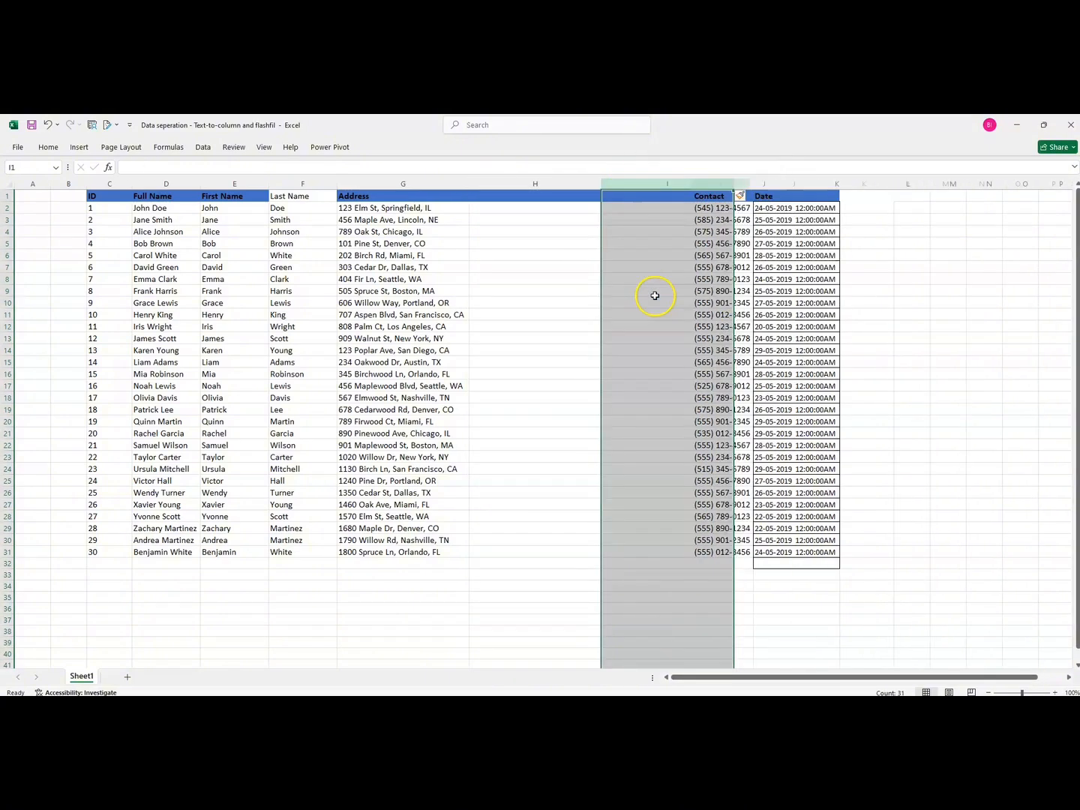
left_click(766, 182)
right_click(767, 183)
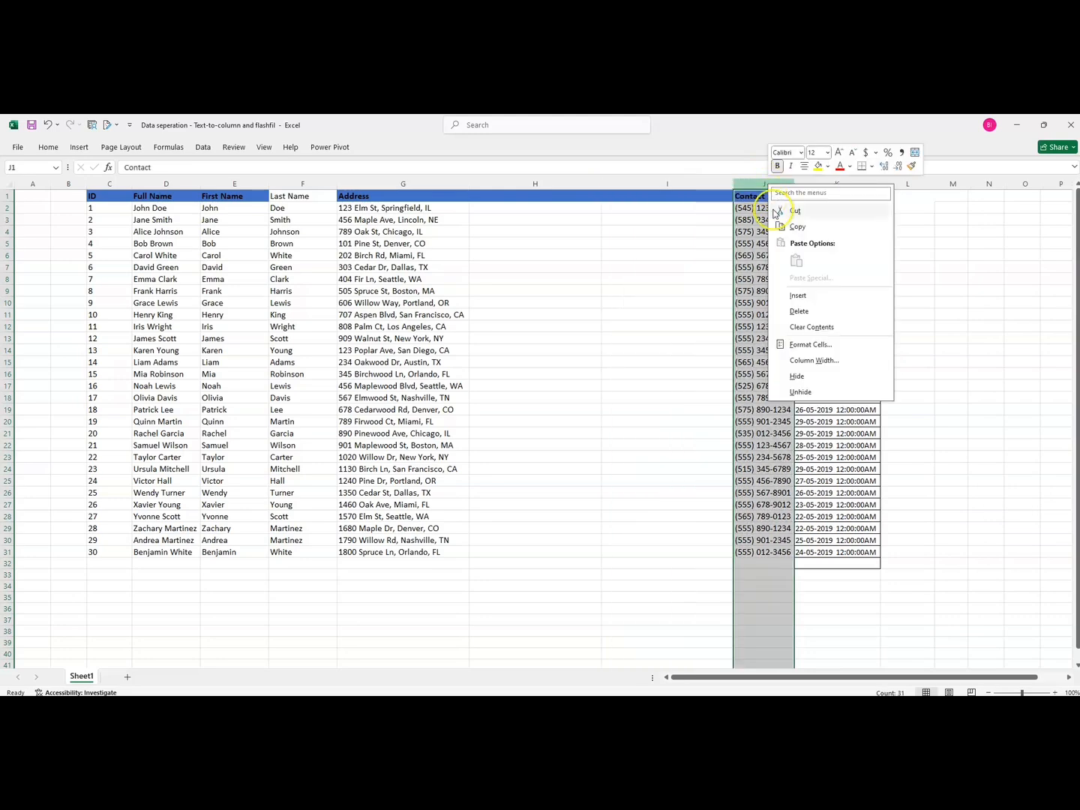
left_click(799, 298)
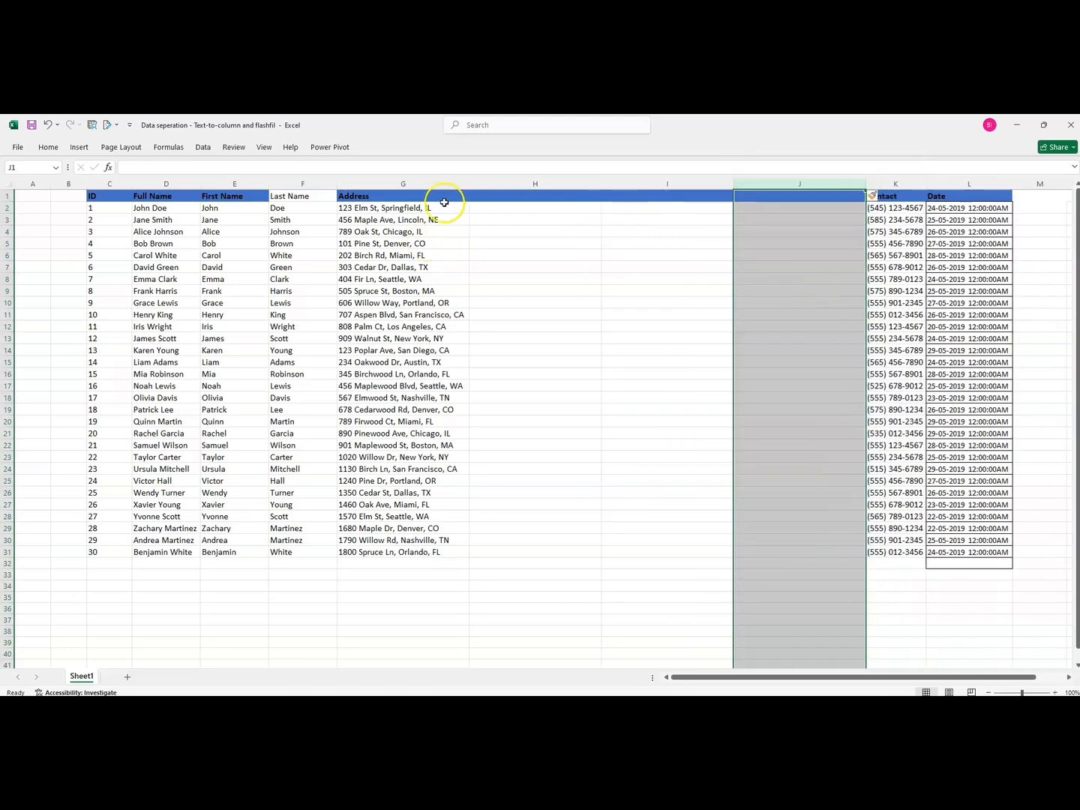
Split the Address column at commas with Text to Columns, placing the results starting at H1 and replacing existing data
left_click(406, 185)
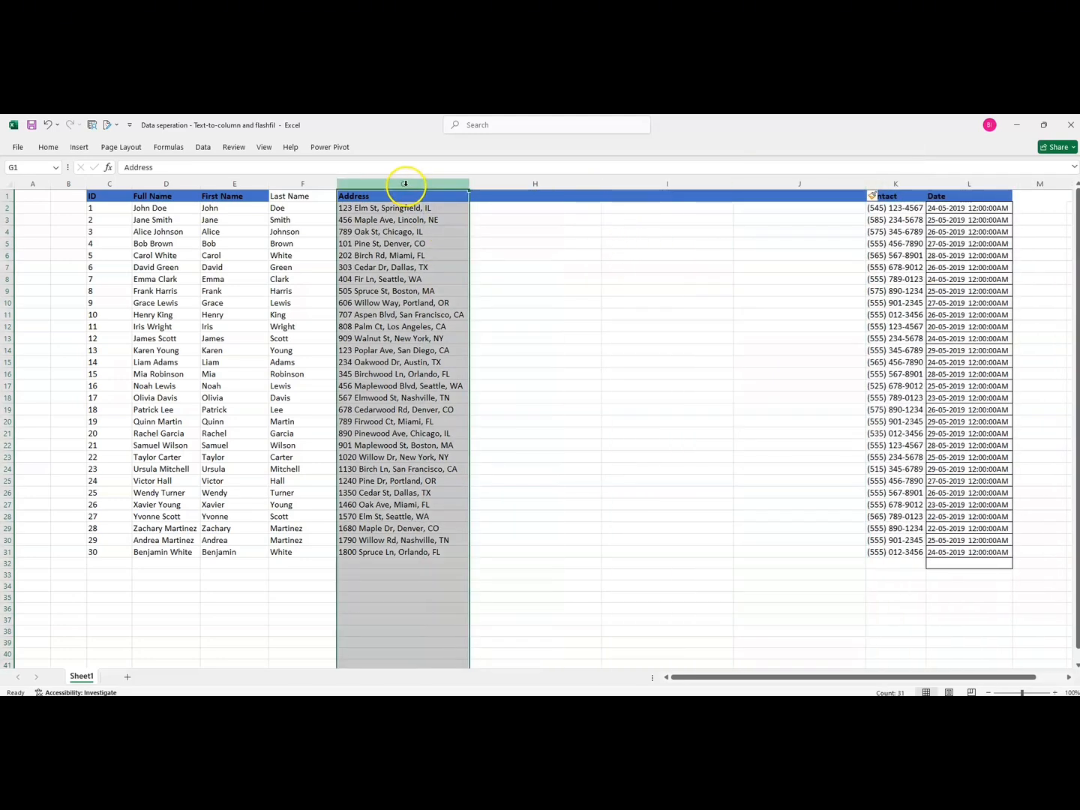
left_click(203, 147)
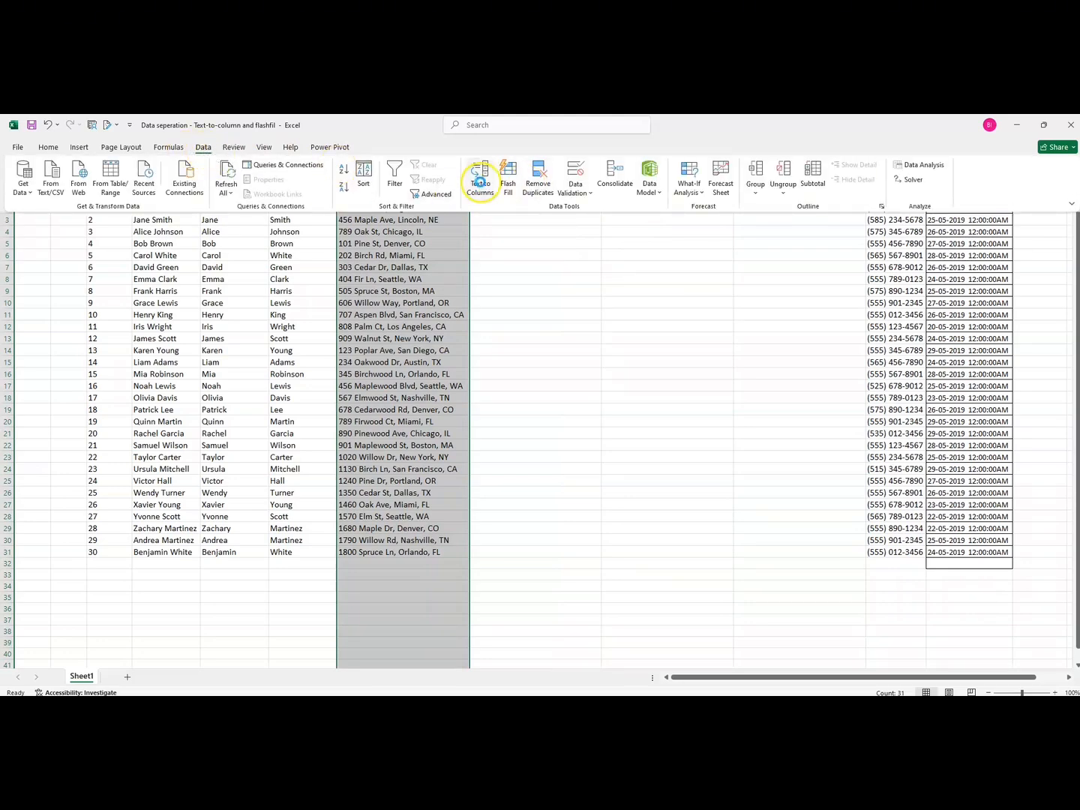
left_click(480, 180)
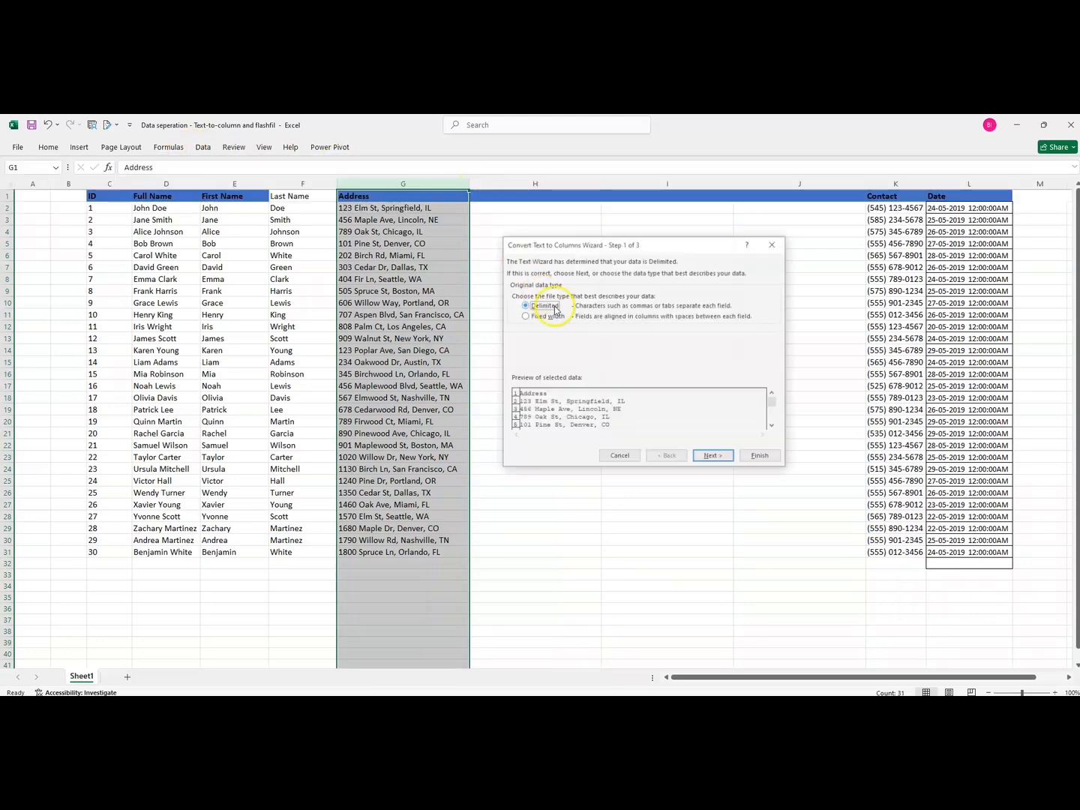
left_click(714, 458)
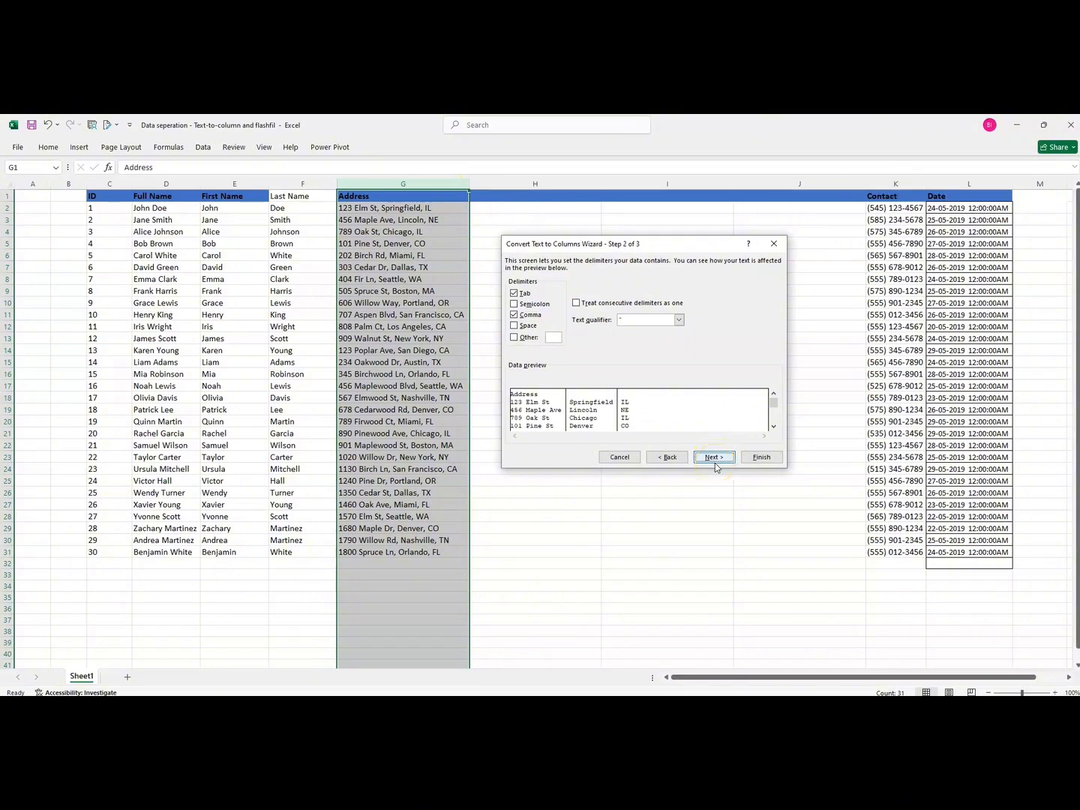
left_click(714, 458)
left_click(570, 341)
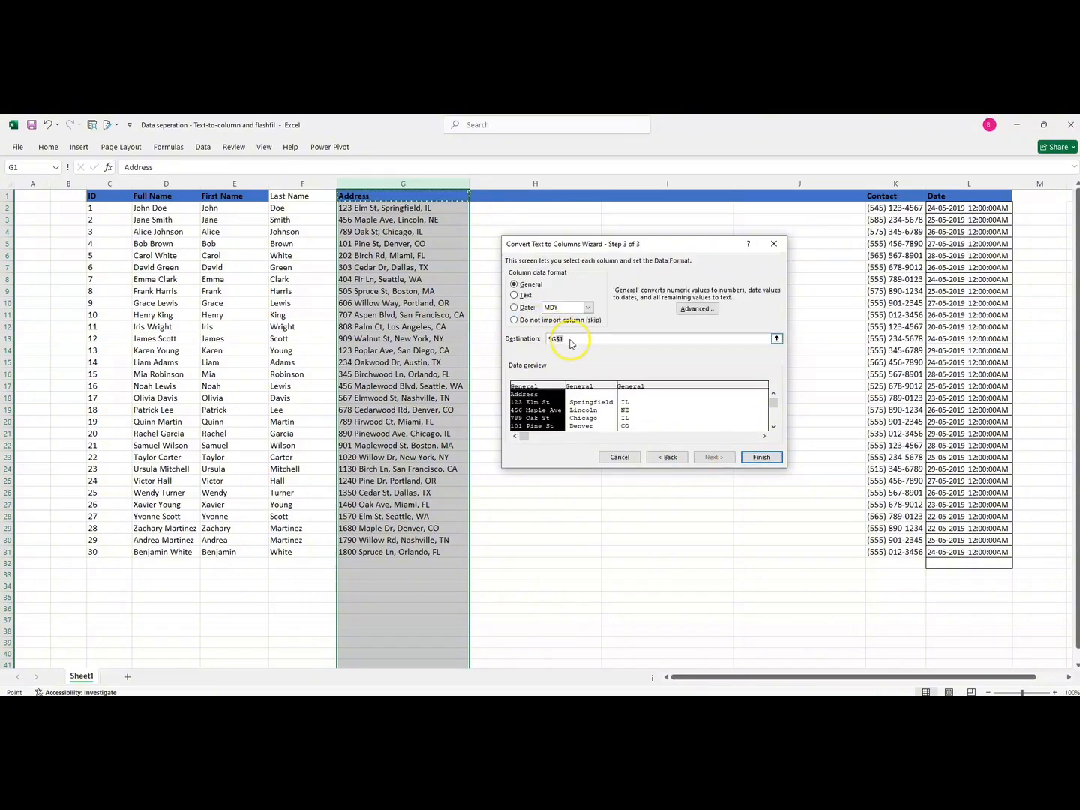
key("BackSpace")
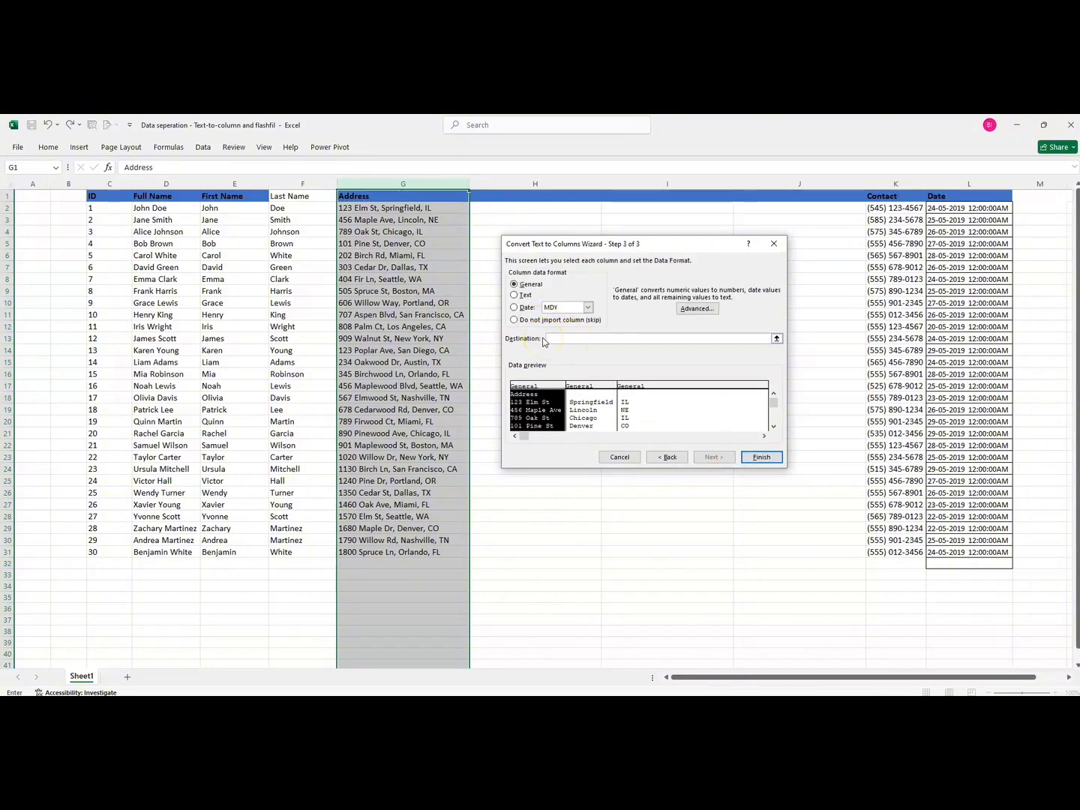
left_click(492, 194)
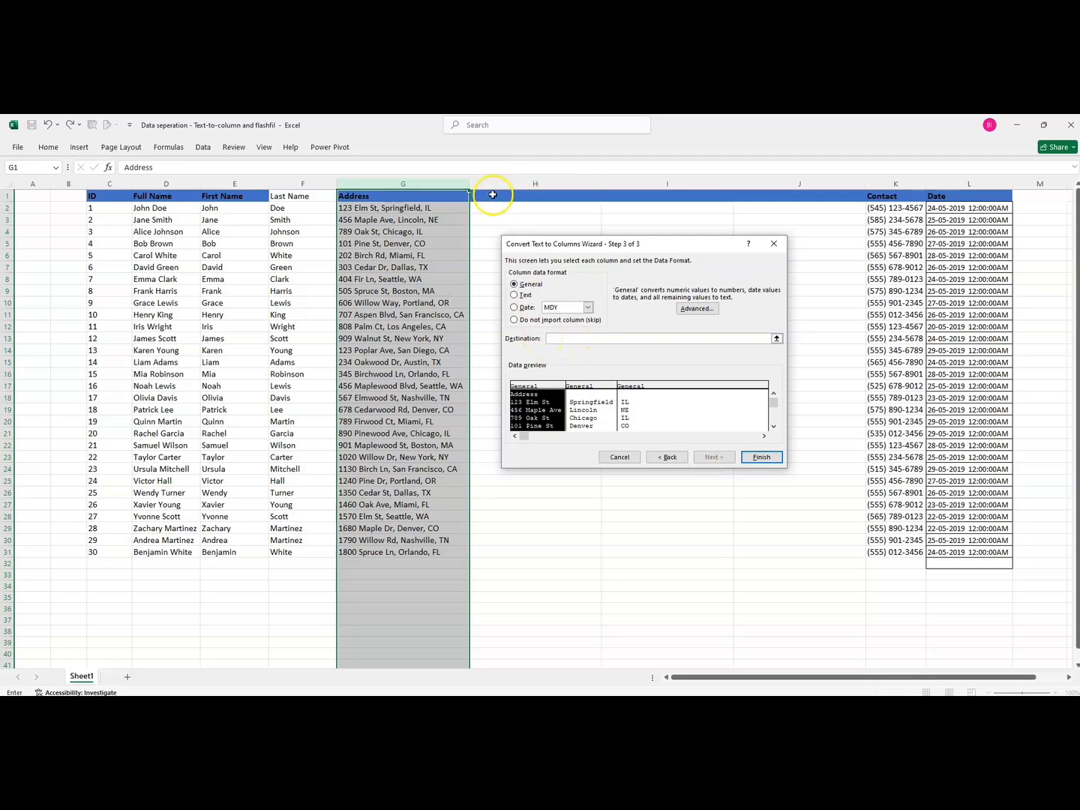
left_click(759, 457)
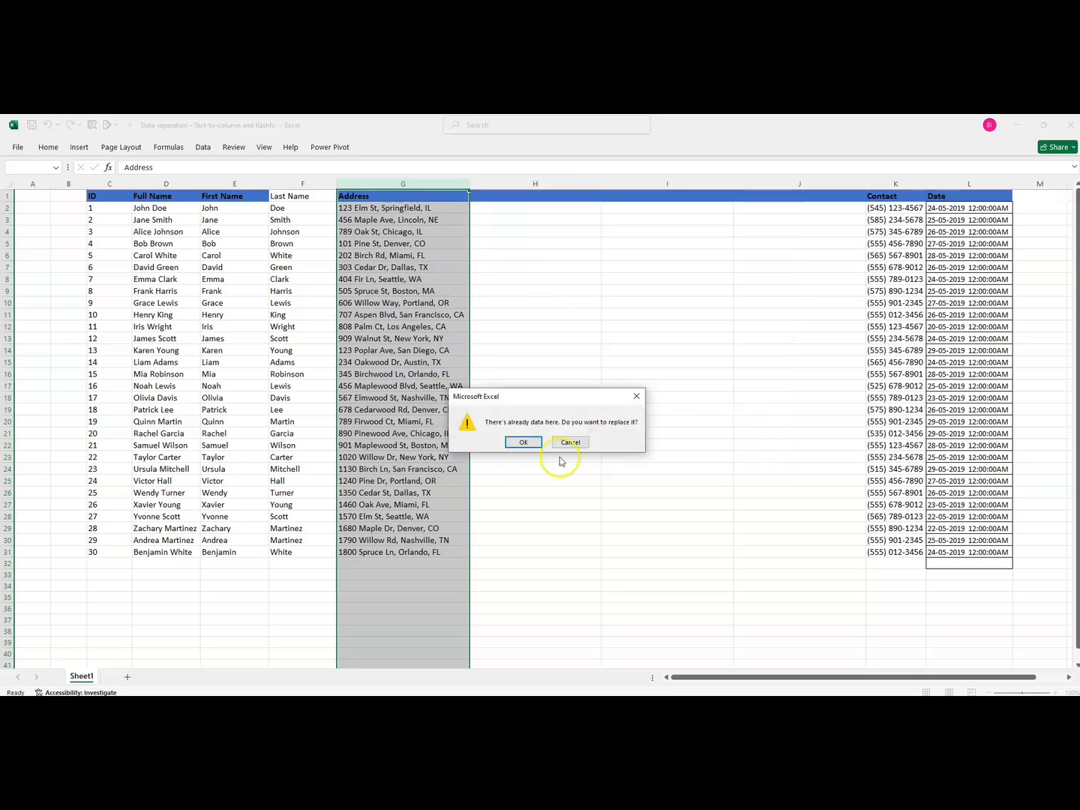
left_click(523, 443)
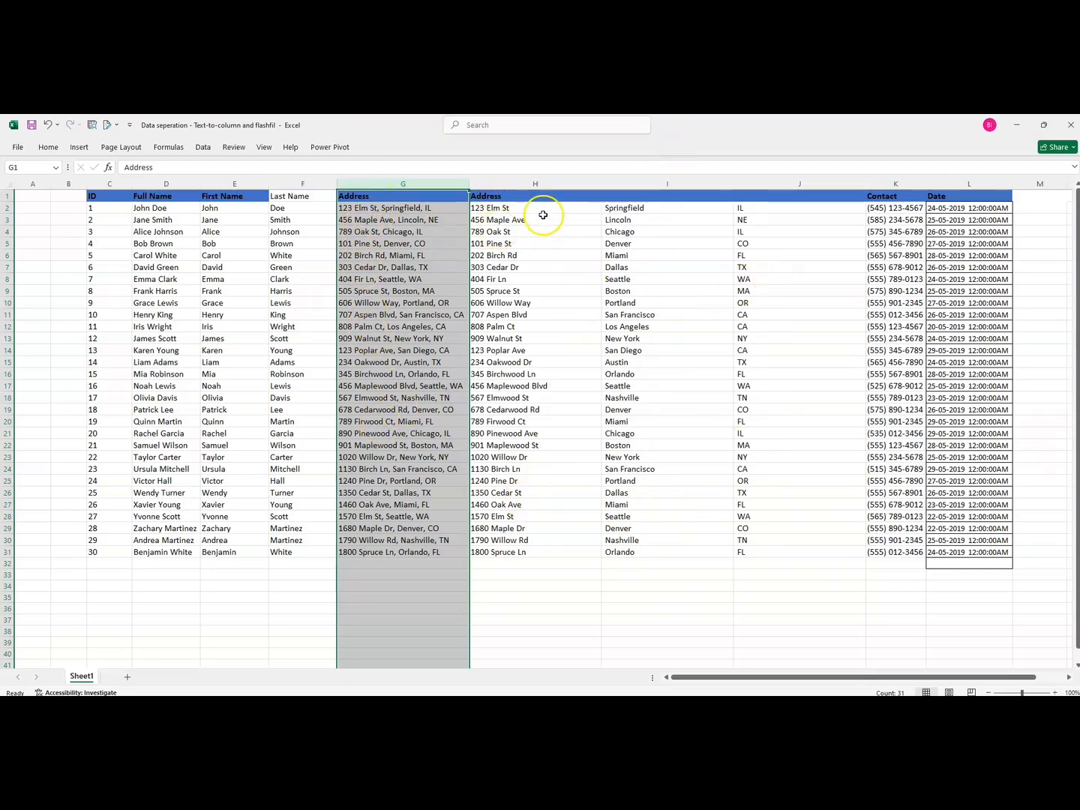
Title the three split address columns Street, City and State
left_click(519, 198)
key("BackSpace")
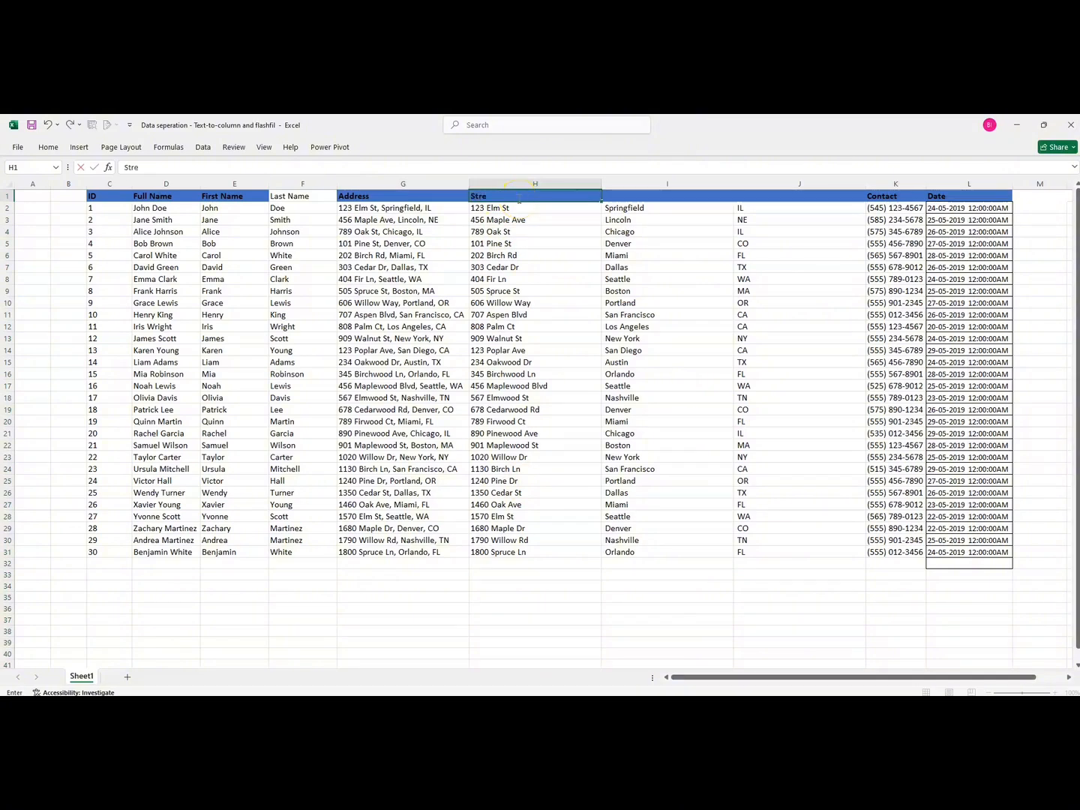
type("Street")
left_click(656, 197)
type("City")
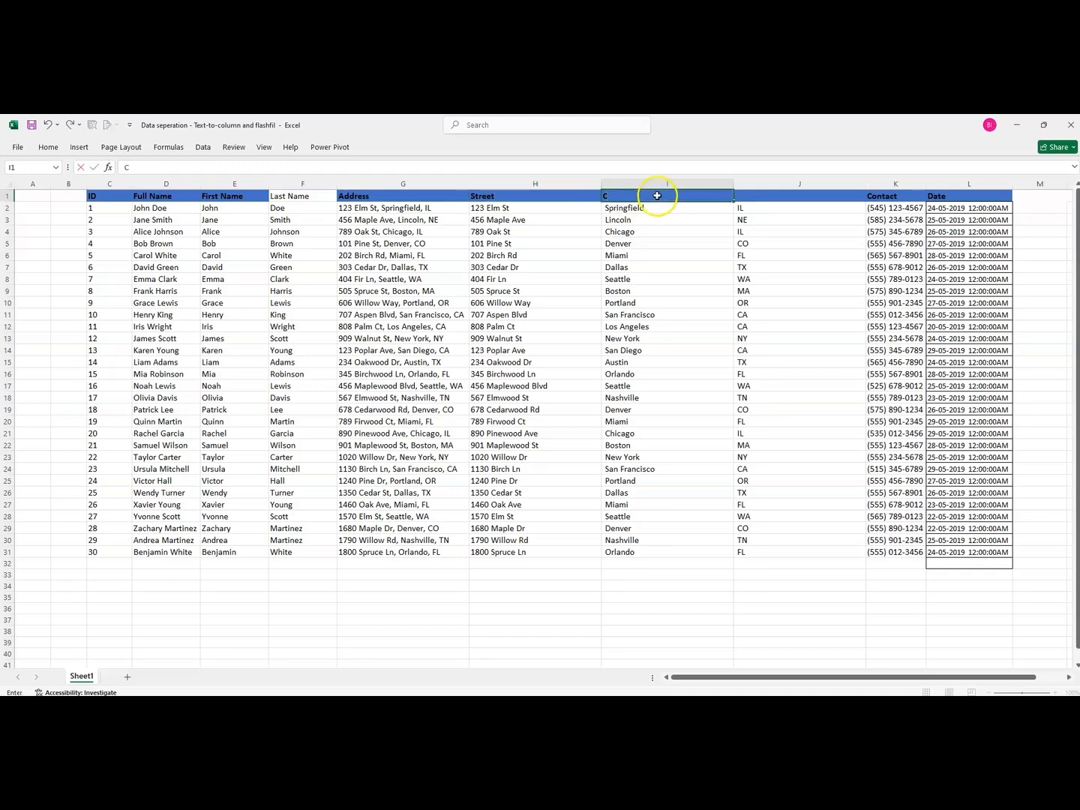
left_click(800, 200)
type("Sta")
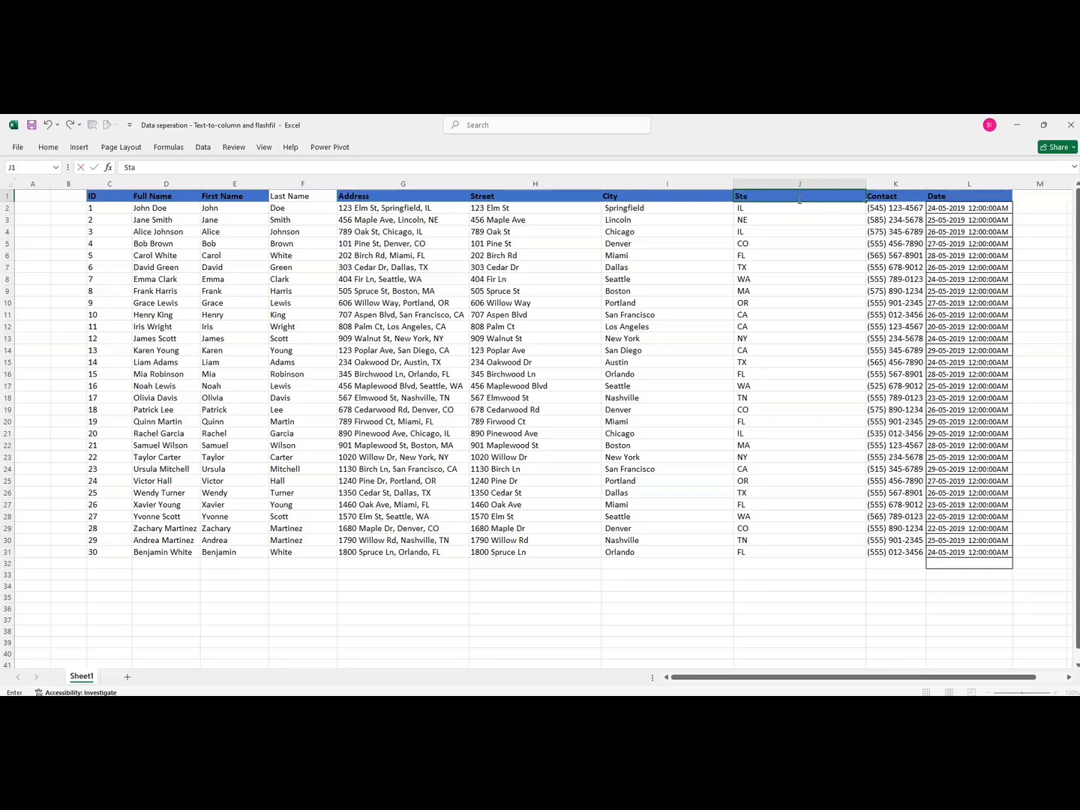
type("te")
left_click(825, 279)
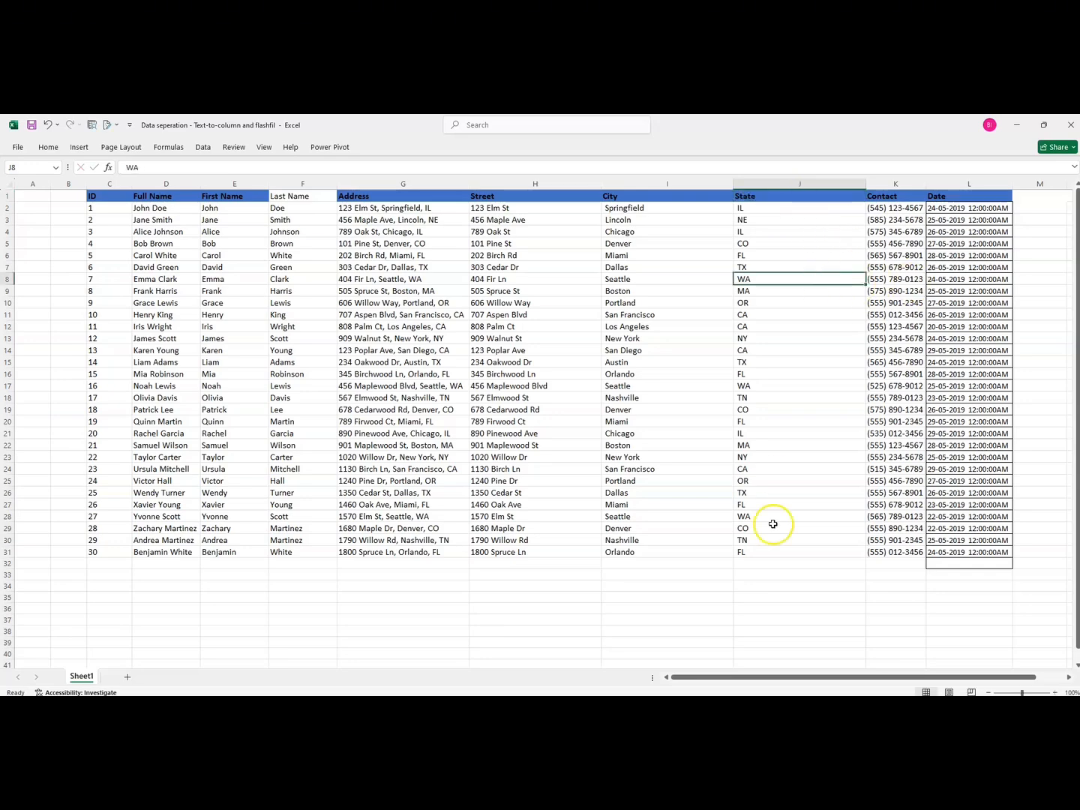
Insert a new column before the Date column and title it Area Code
left_click_drag(709, 678, 737, 678)
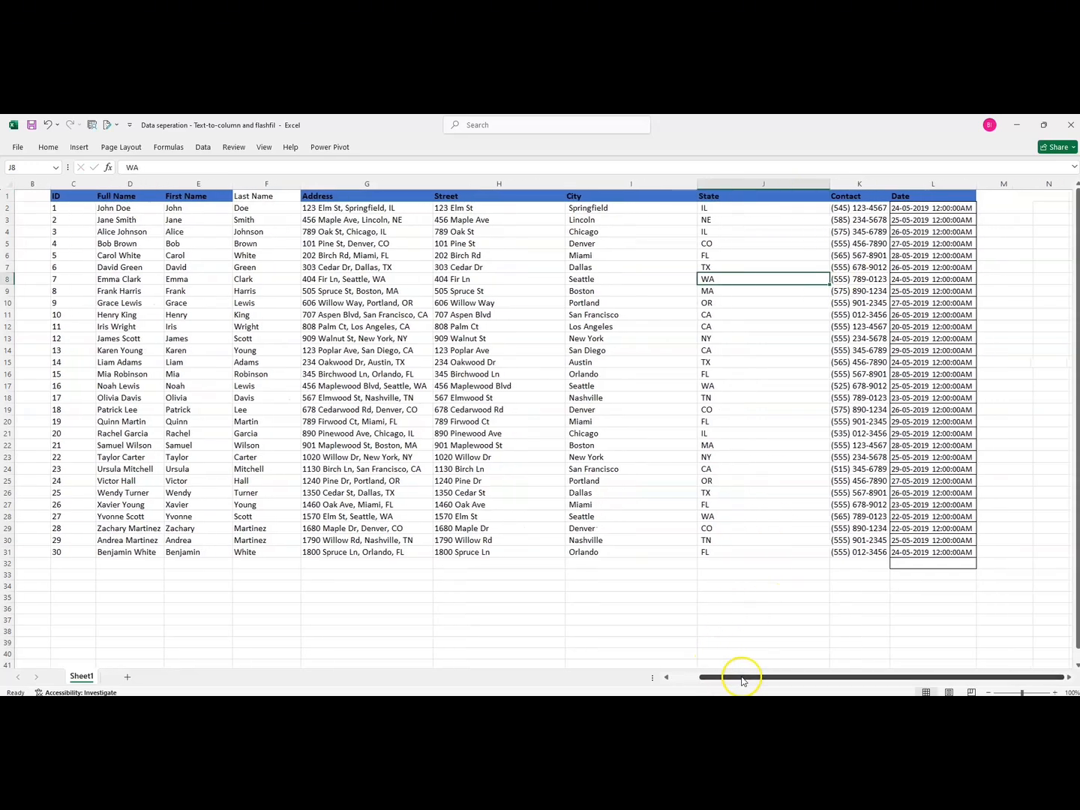
left_click(906, 184)
right_click(906, 184)
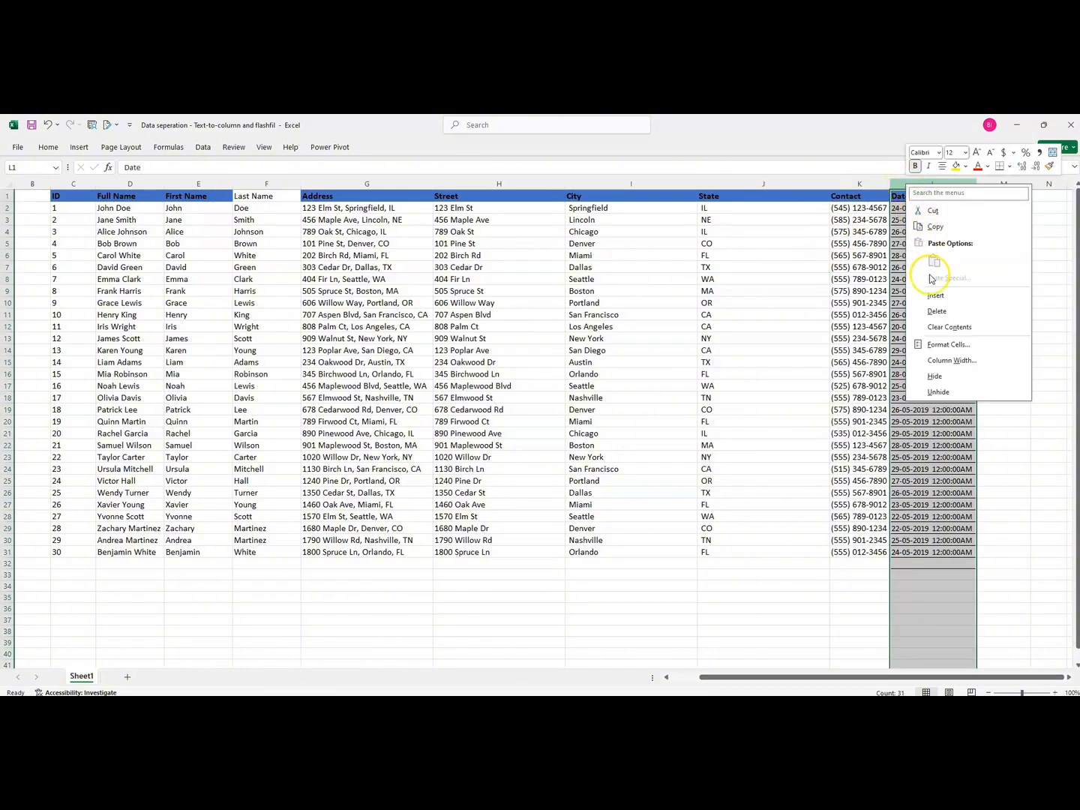
left_click(933, 297)
left_click(903, 198)
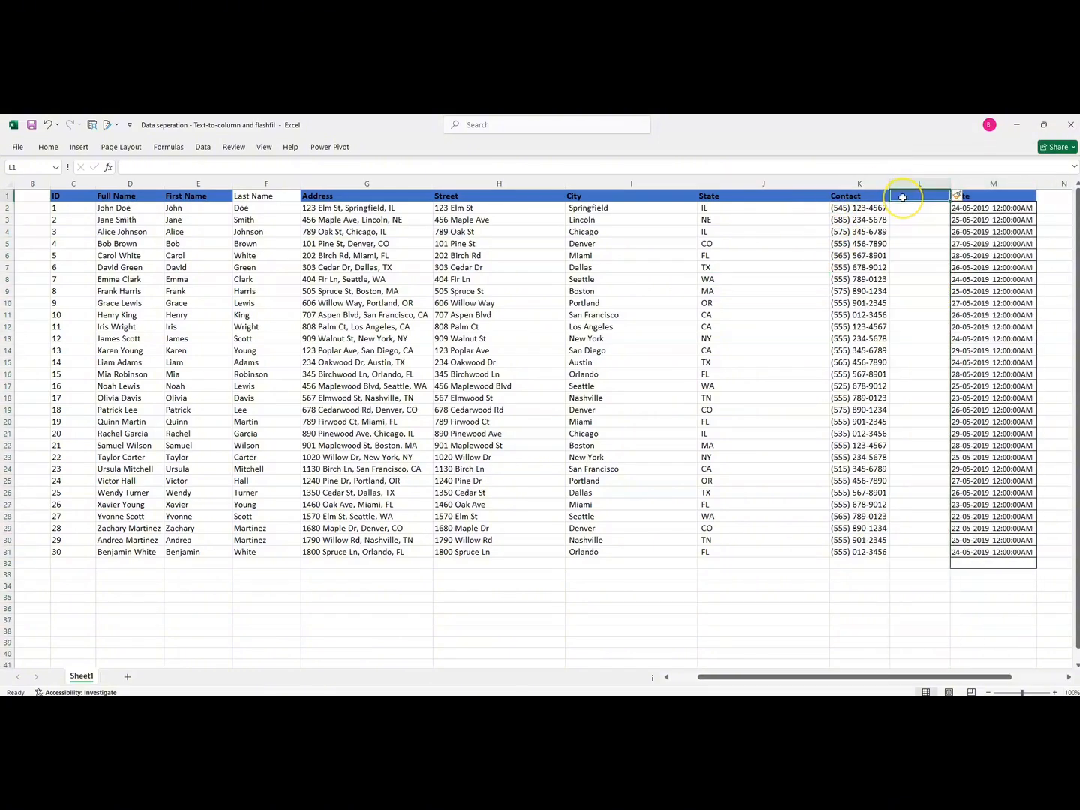
type("Area C")
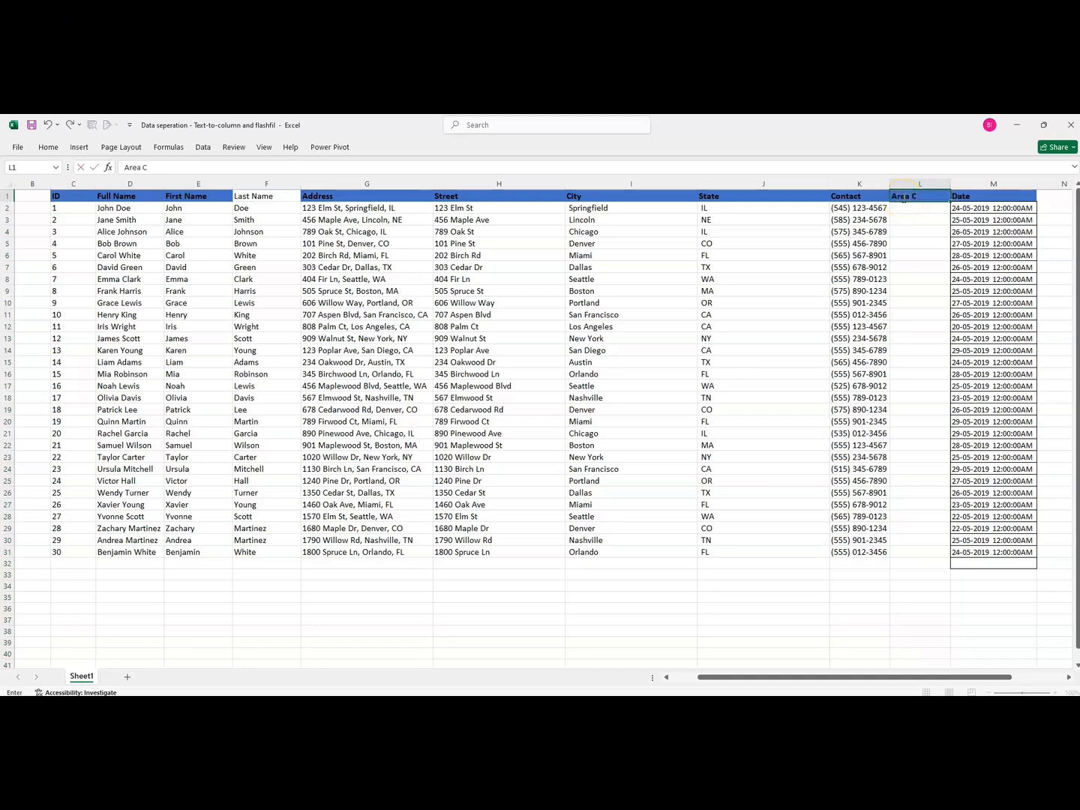
type("ode")
key("Return")
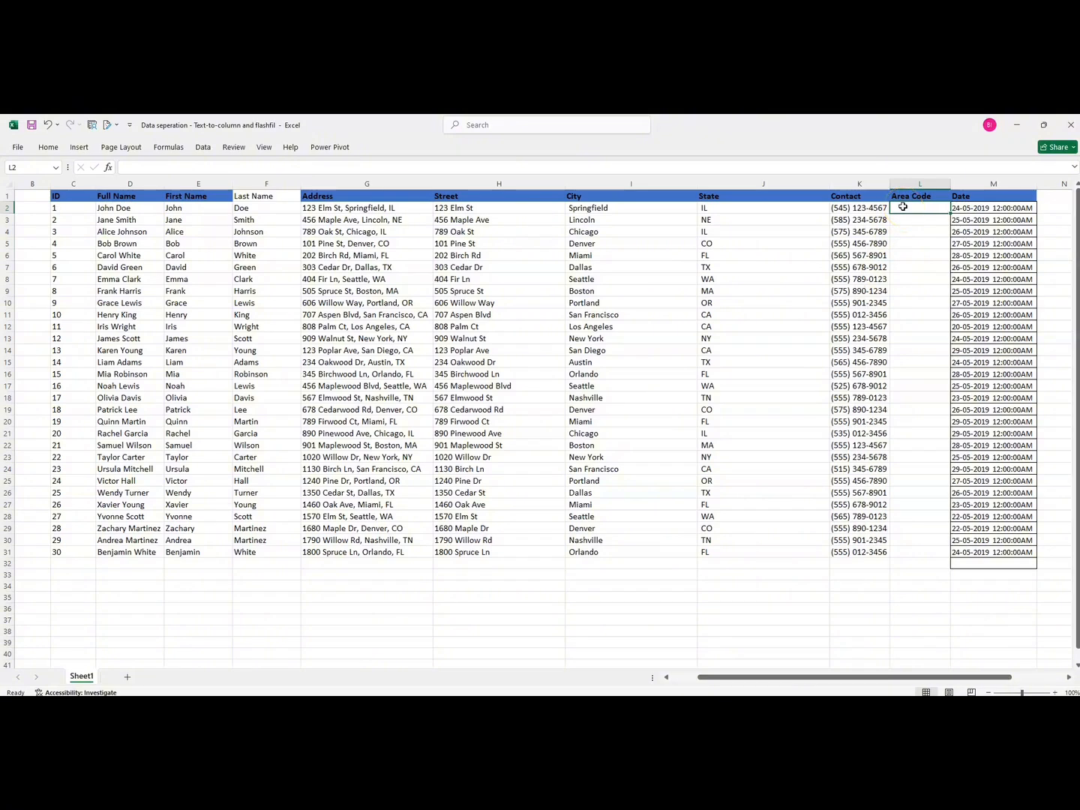
Enter 545 as the first area code and Flash Fill the rest of the column
type("545")
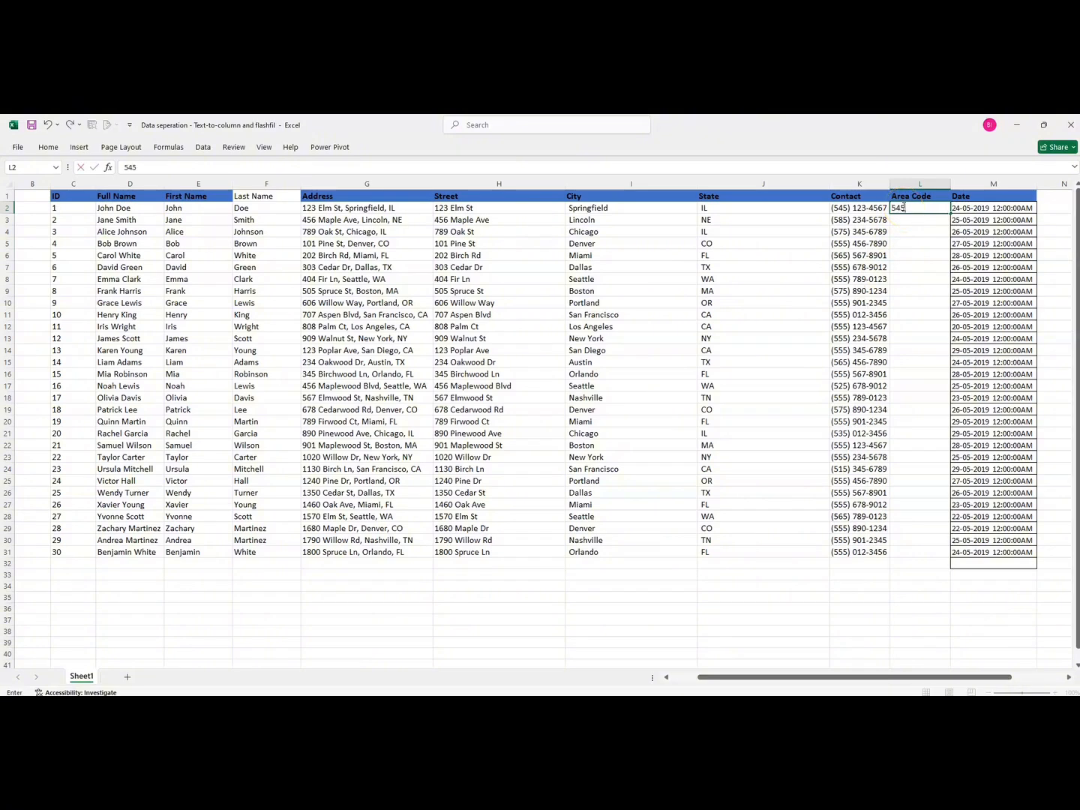
key("Return")
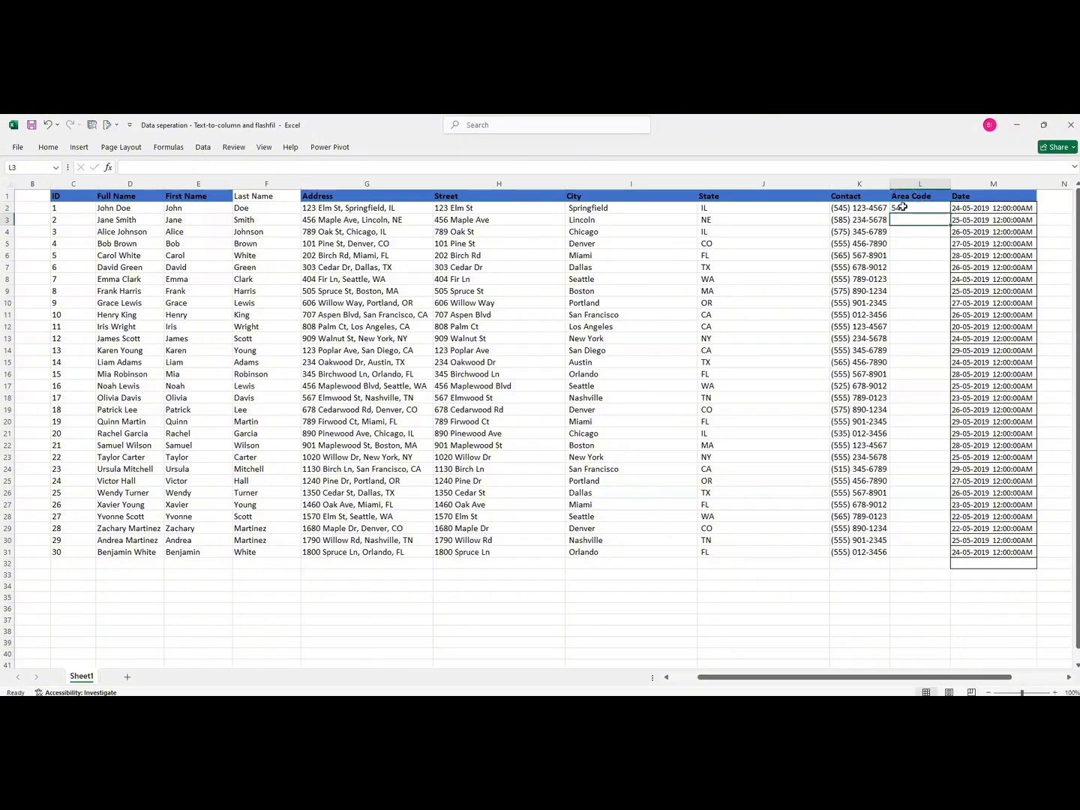
key("ctrl+e")
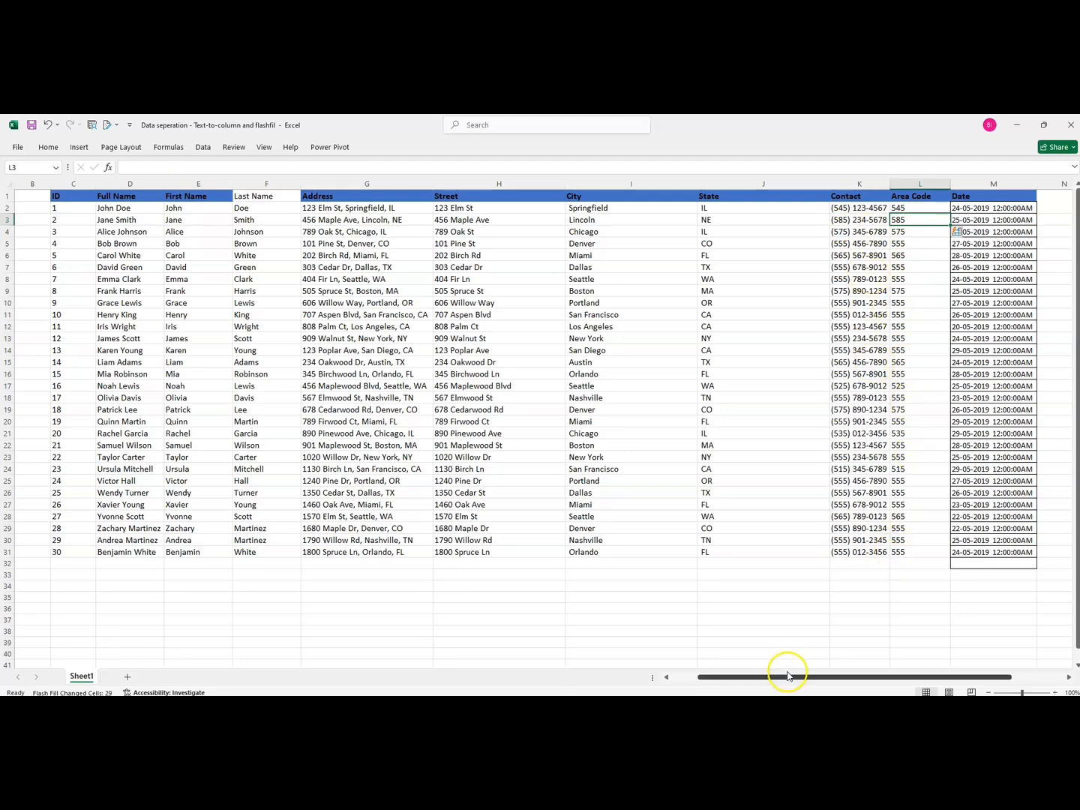
Split the Date column into date and time with fixed-width Text to Columns, replacing existing data
left_click_drag(788, 676, 883, 674)
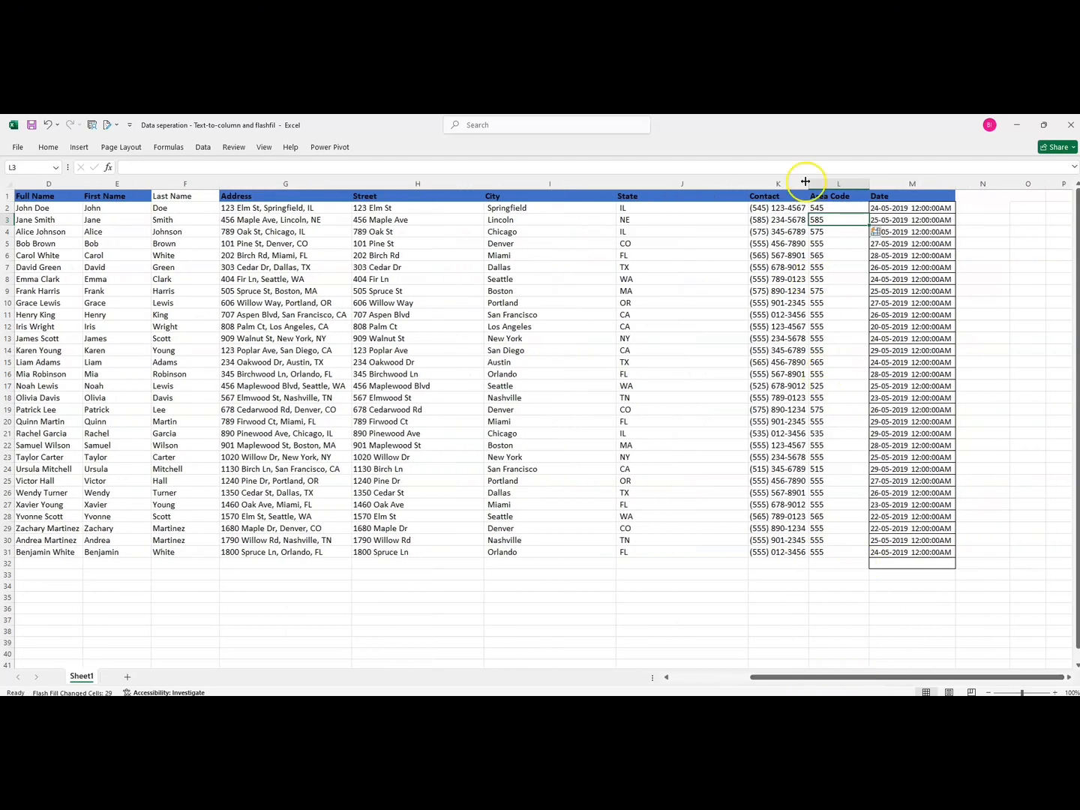
left_click(915, 182)
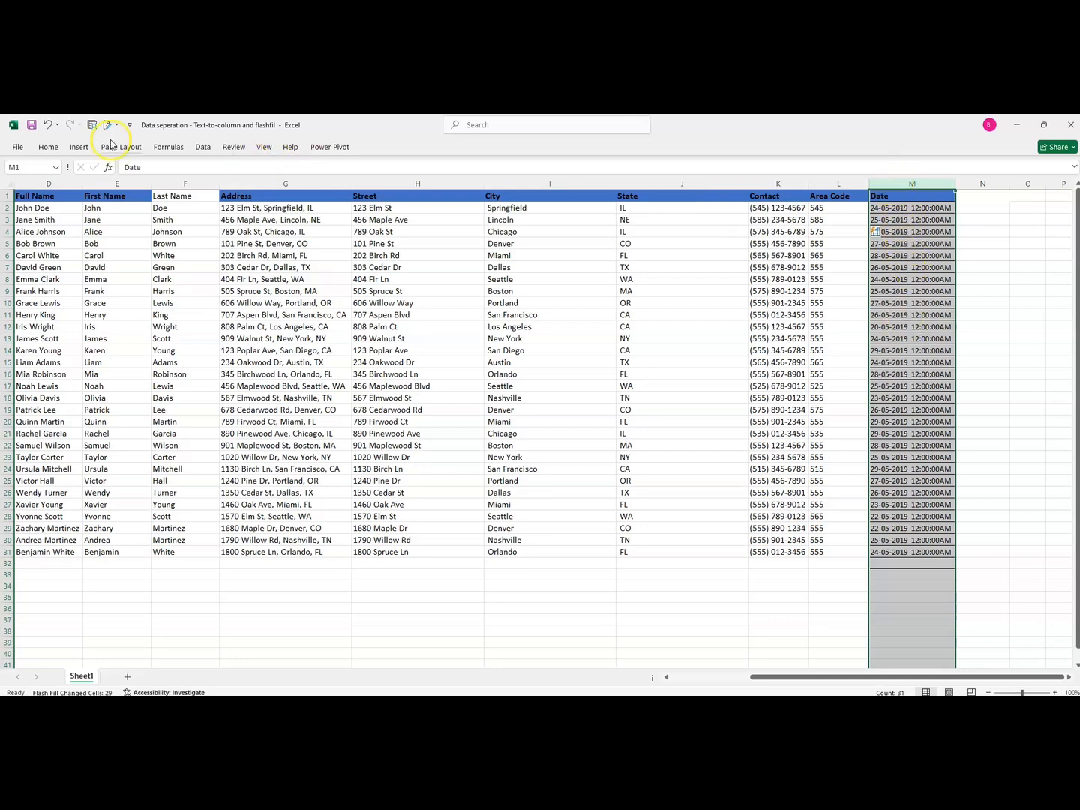
left_click(204, 149)
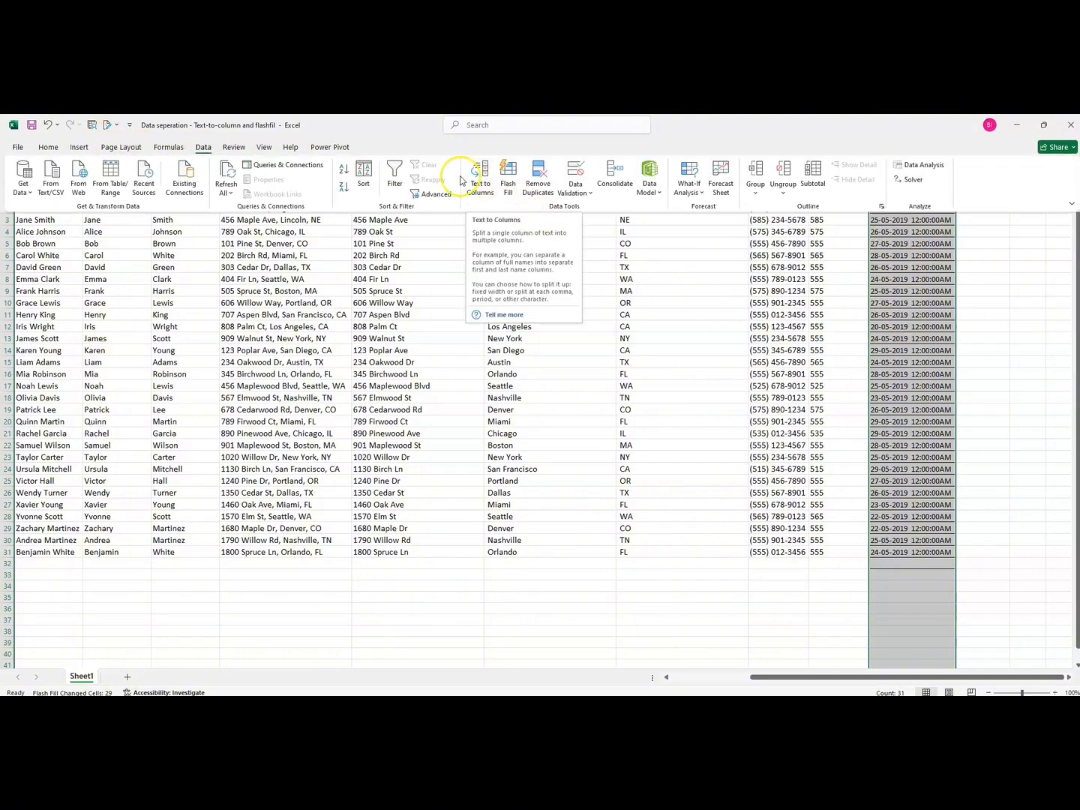
left_click(468, 178)
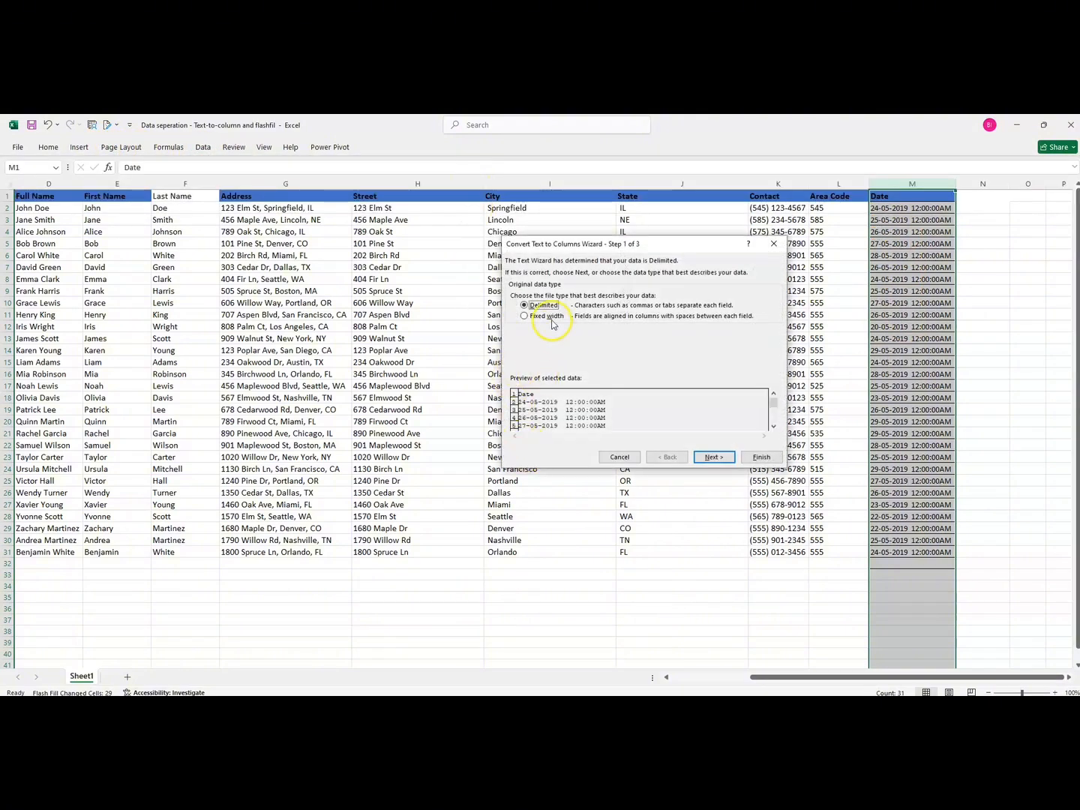
left_click(524, 317)
left_click(710, 458)
left_click_drag(548, 248, 527, 242)
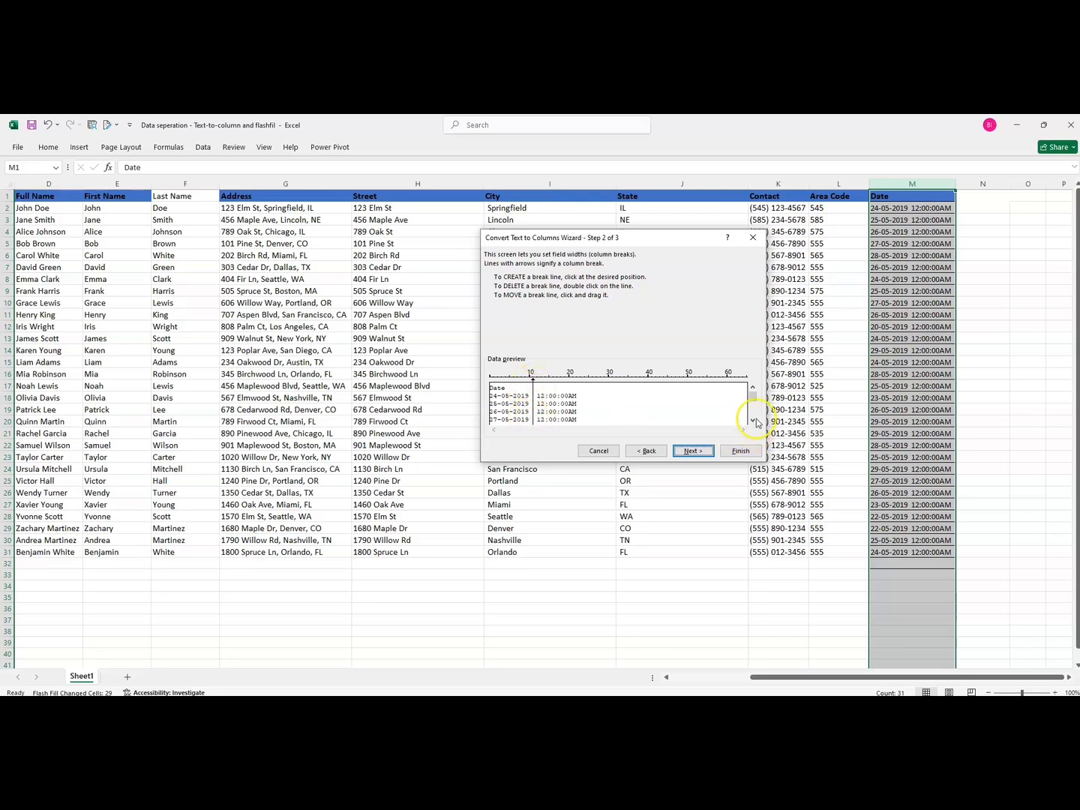
left_click_drag(754, 404, 756, 431)
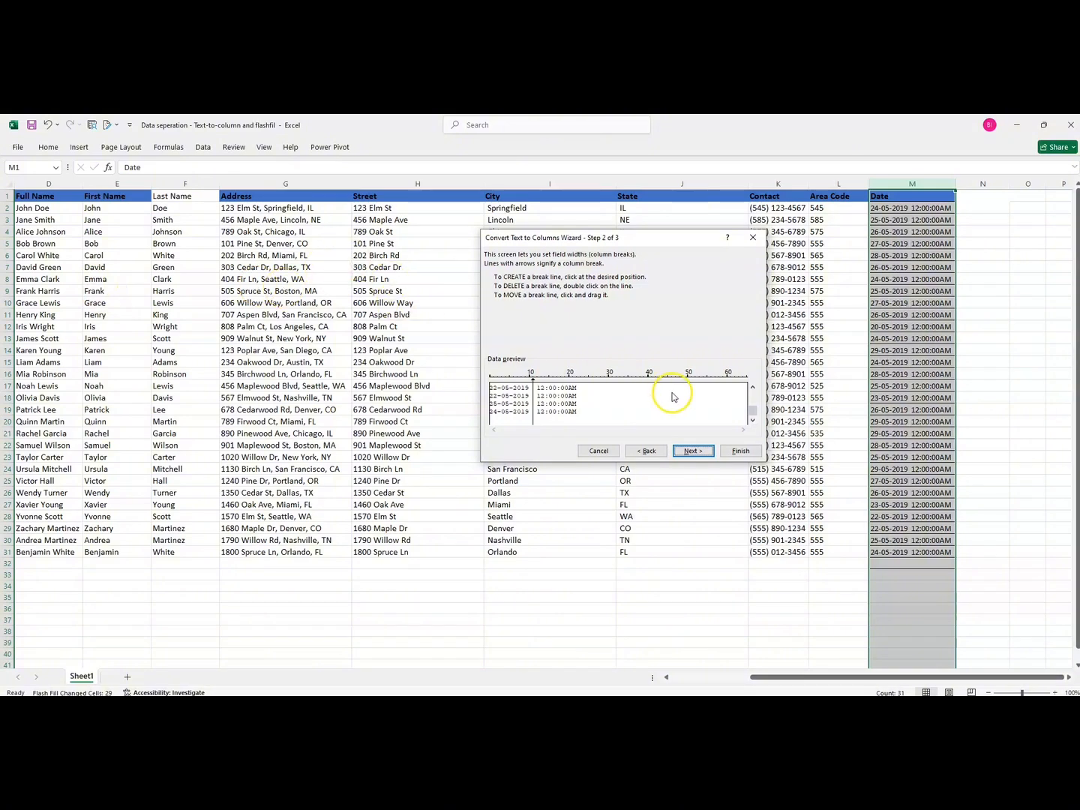
left_click_drag(751, 417, 753, 386)
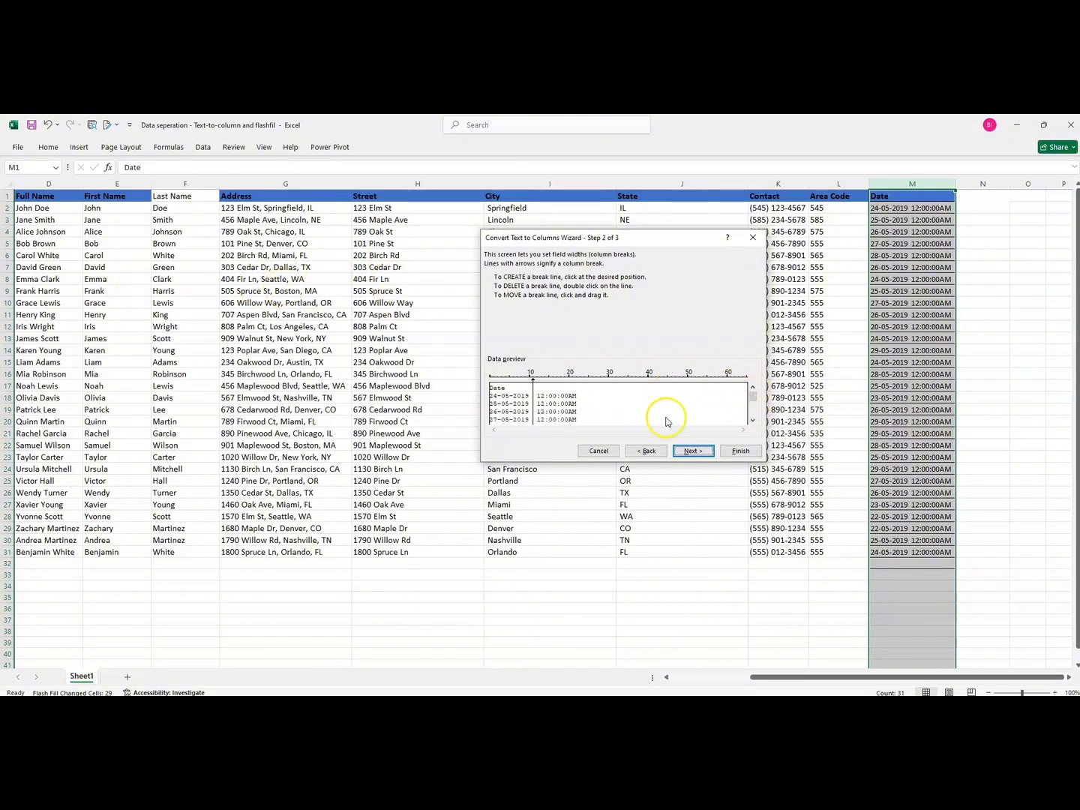
left_click(696, 452)
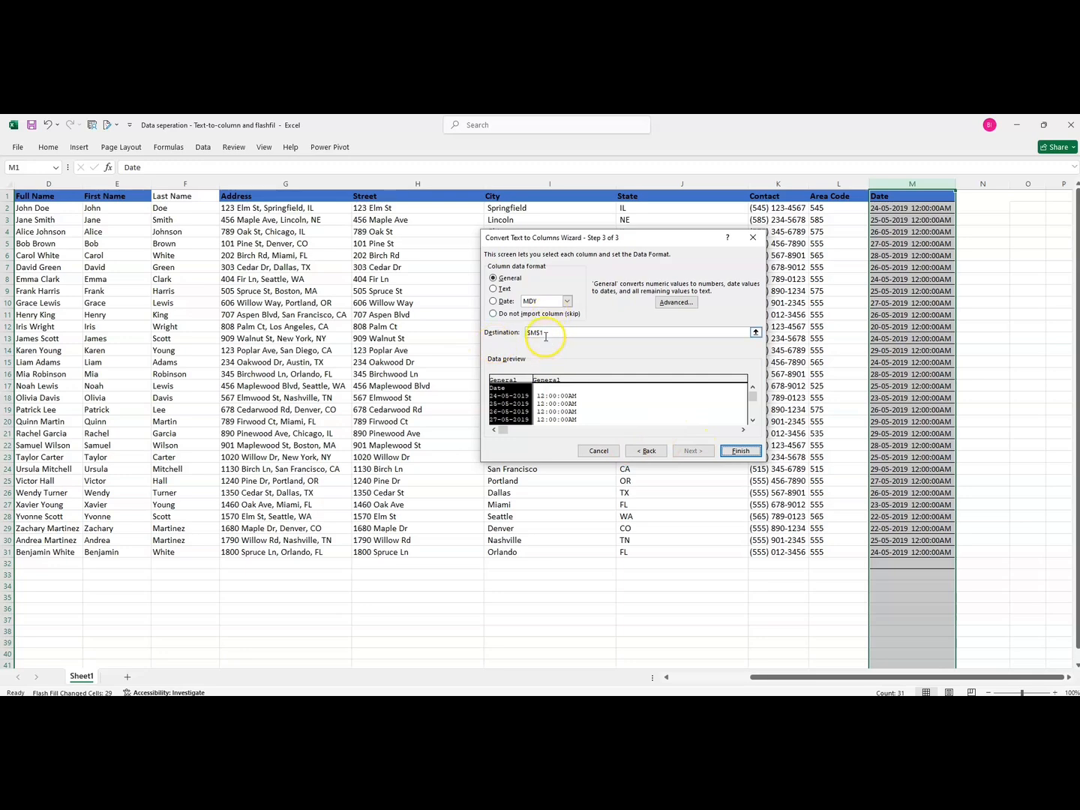
left_click(740, 451)
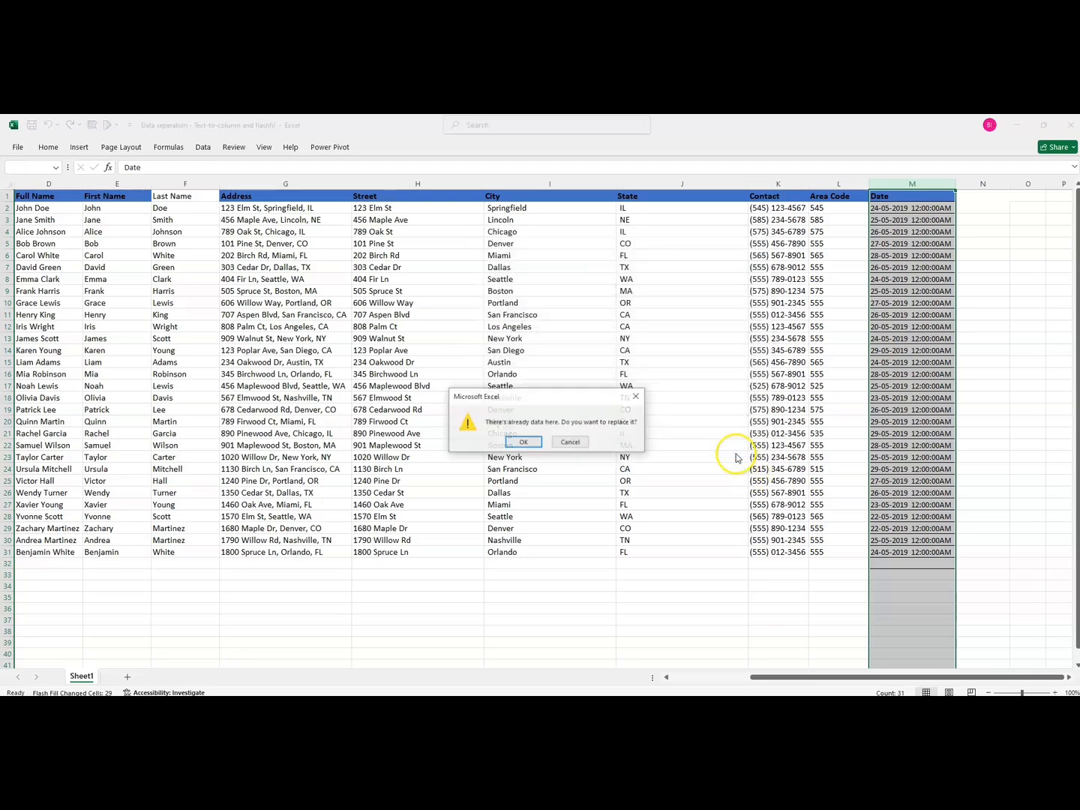
left_click(524, 442)
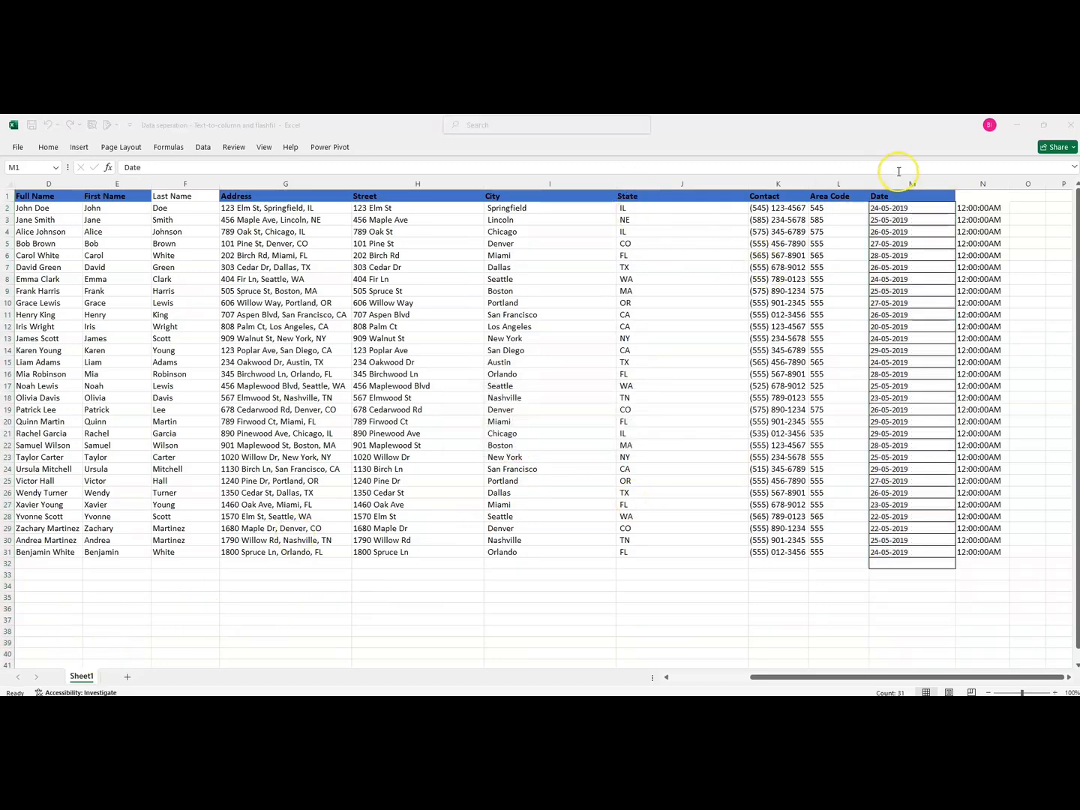
Add the header Time above the new time column
left_click(880, 187)
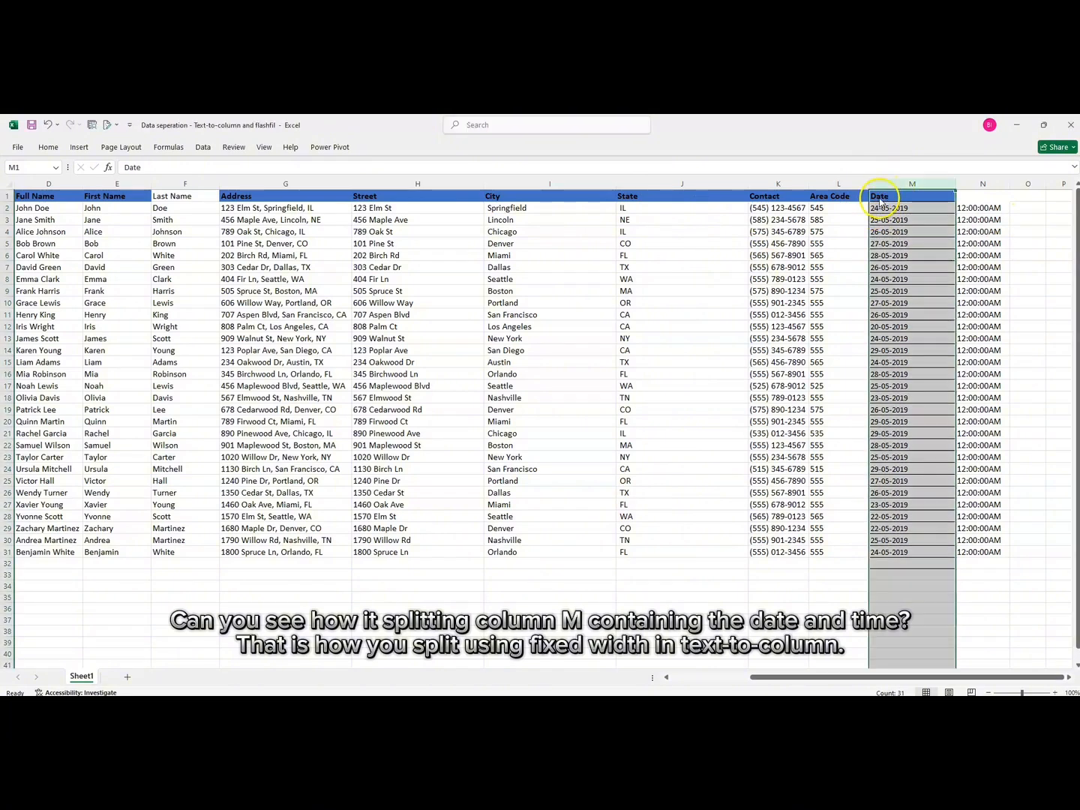
left_click(983, 194)
type("T")
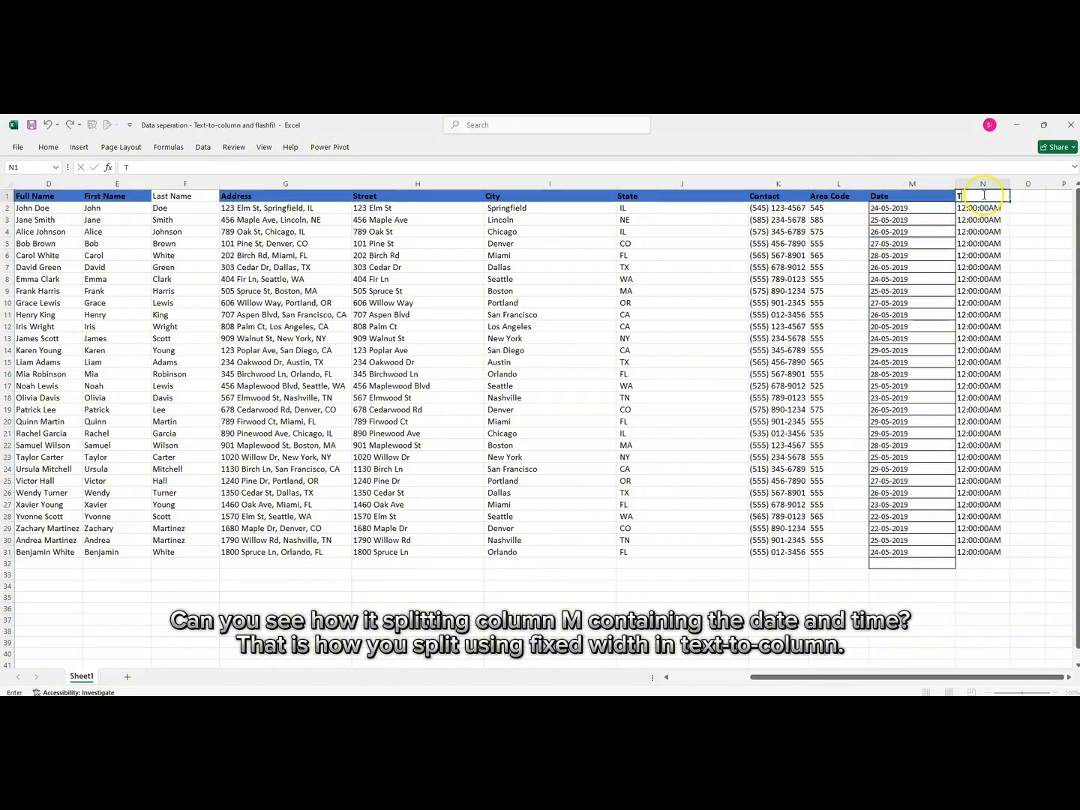
type("ime")
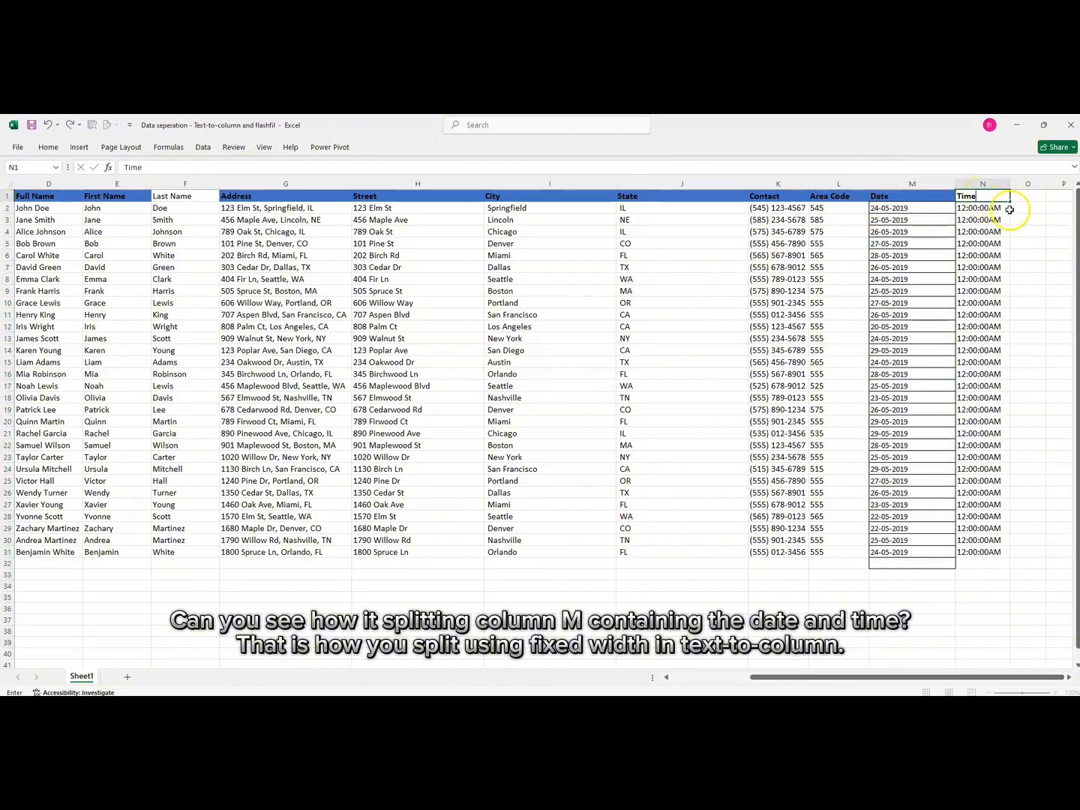
left_click(1017, 211)
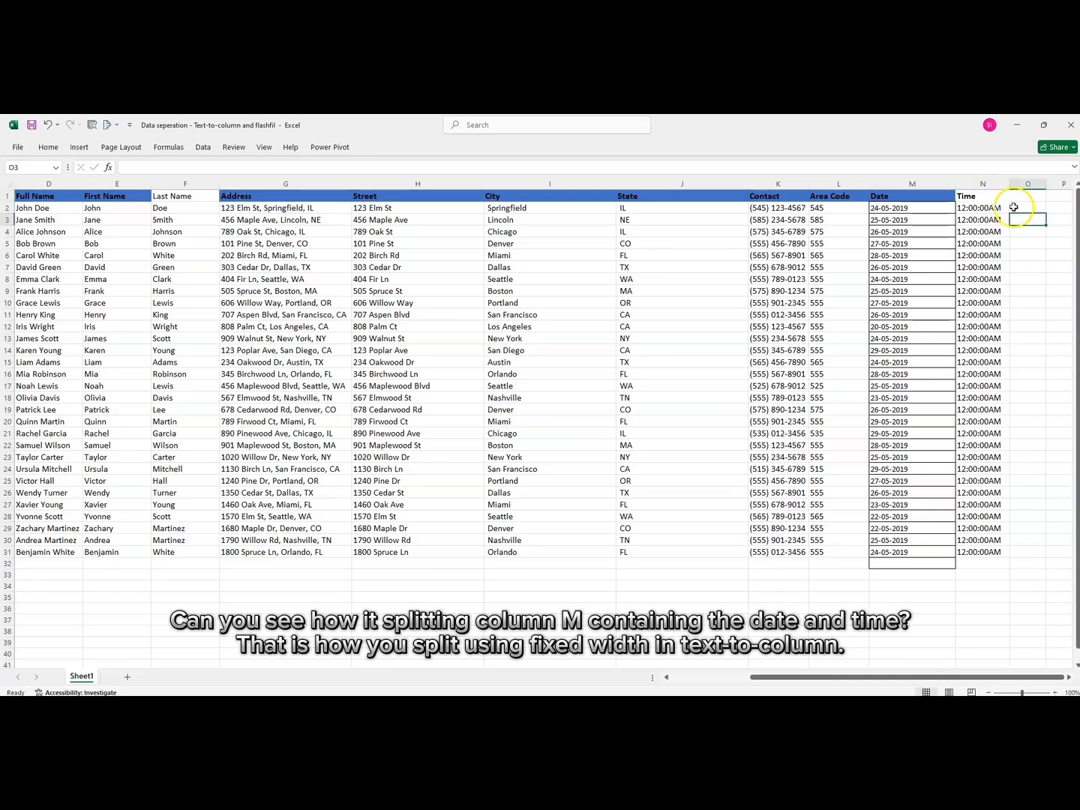
left_click(1016, 200)
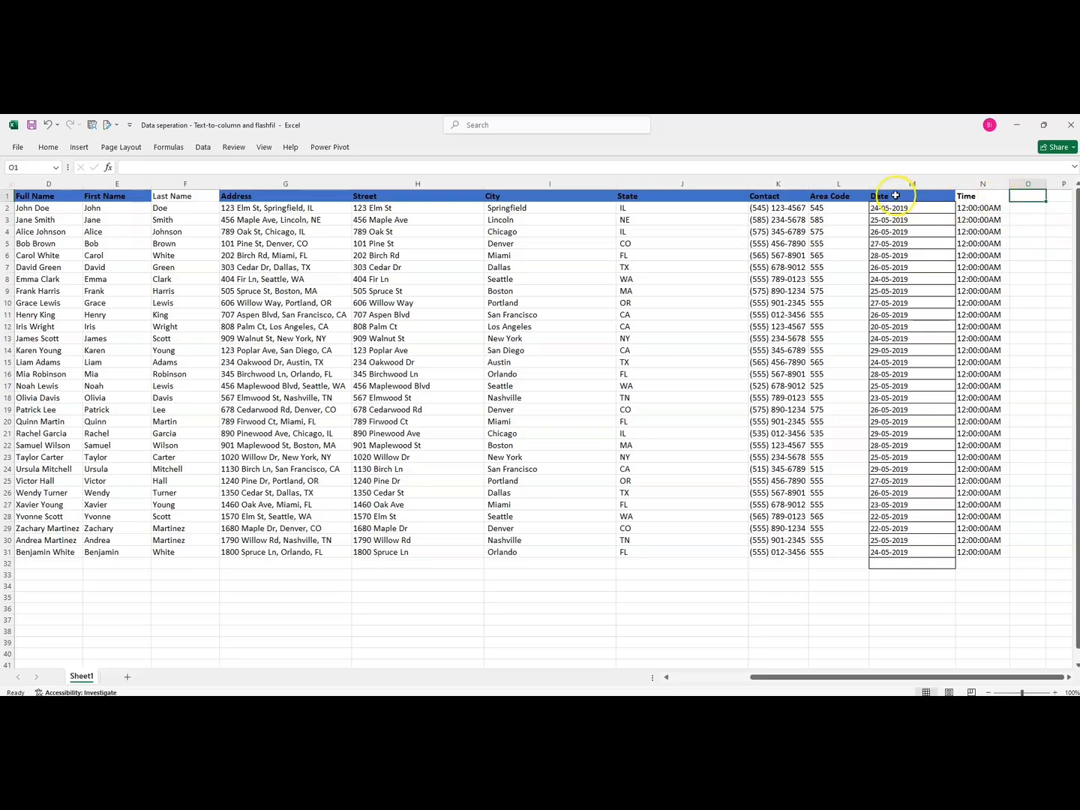
left_click_drag(895, 196, 982, 314)
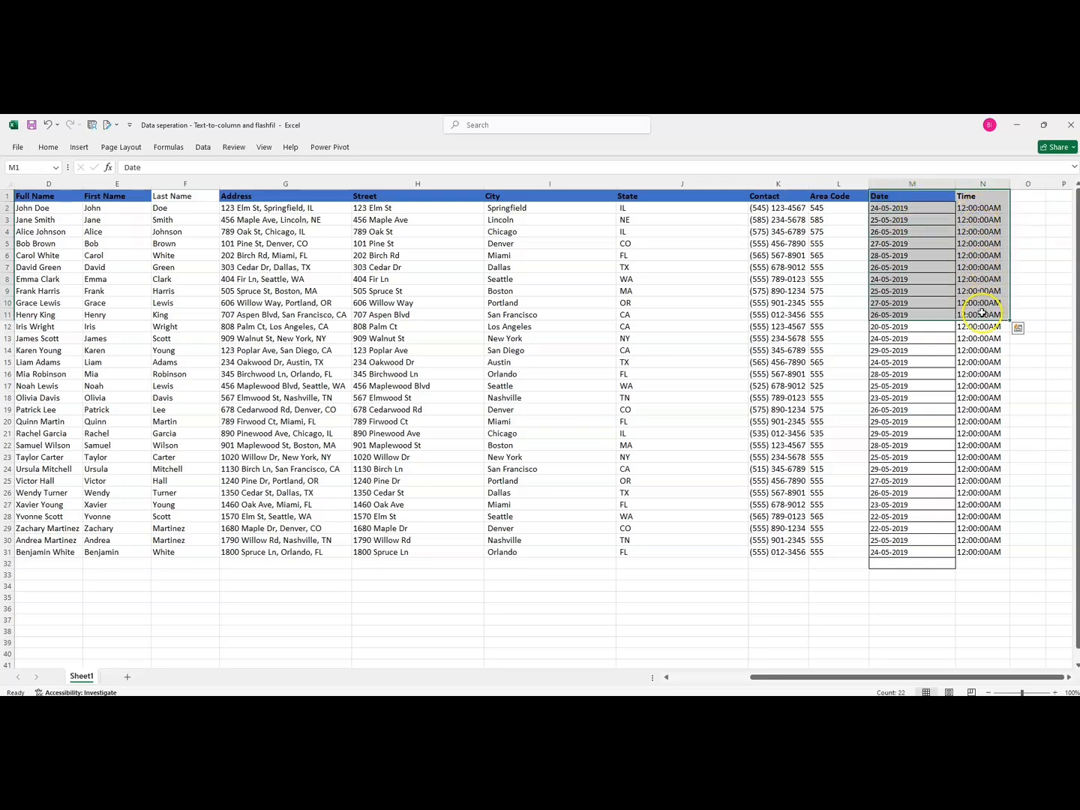
left_click(1027, 193)
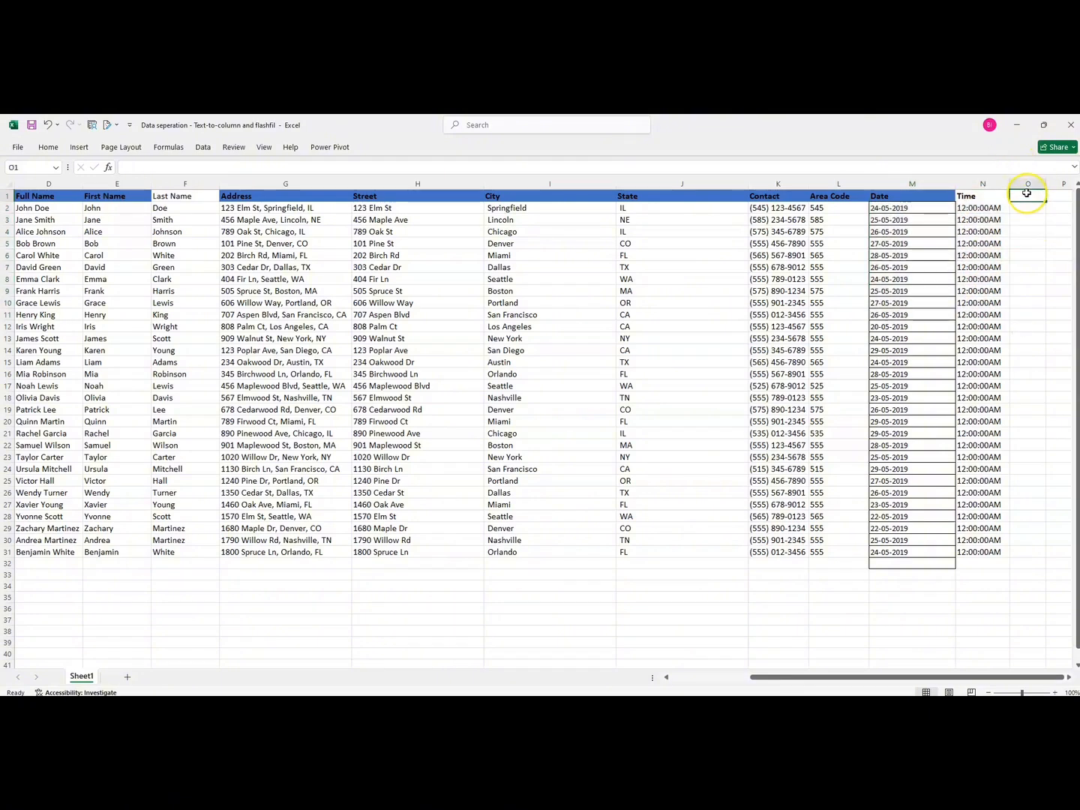